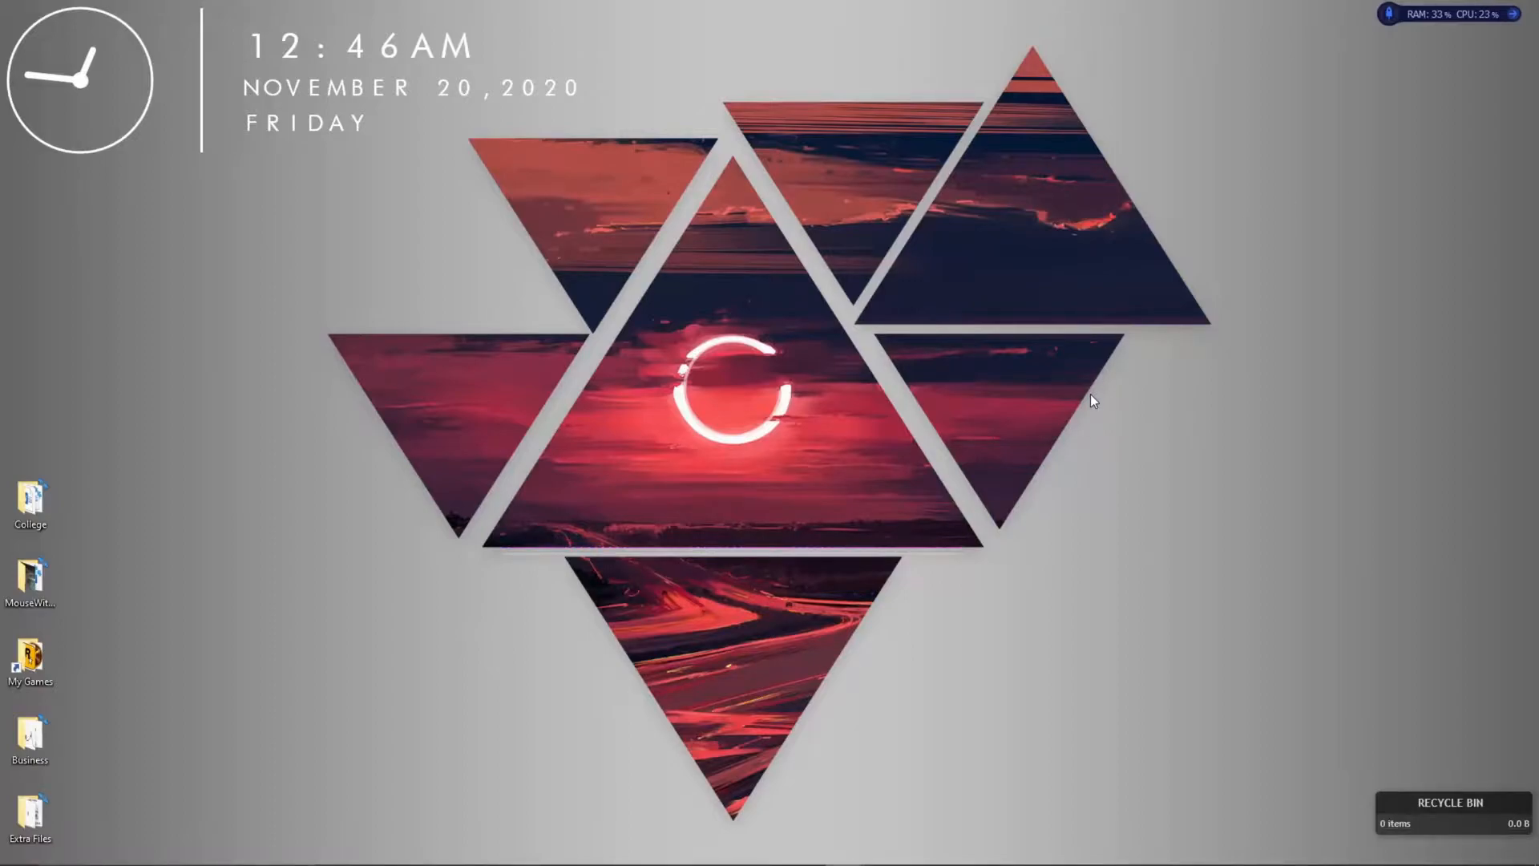
# Switch to the OBS window with the empty scene and add a Display Capture source showing Display 1: 1920x1080.
pyautogui.moveTo(1082, 862)
pyautogui.moveTo(844, 849)
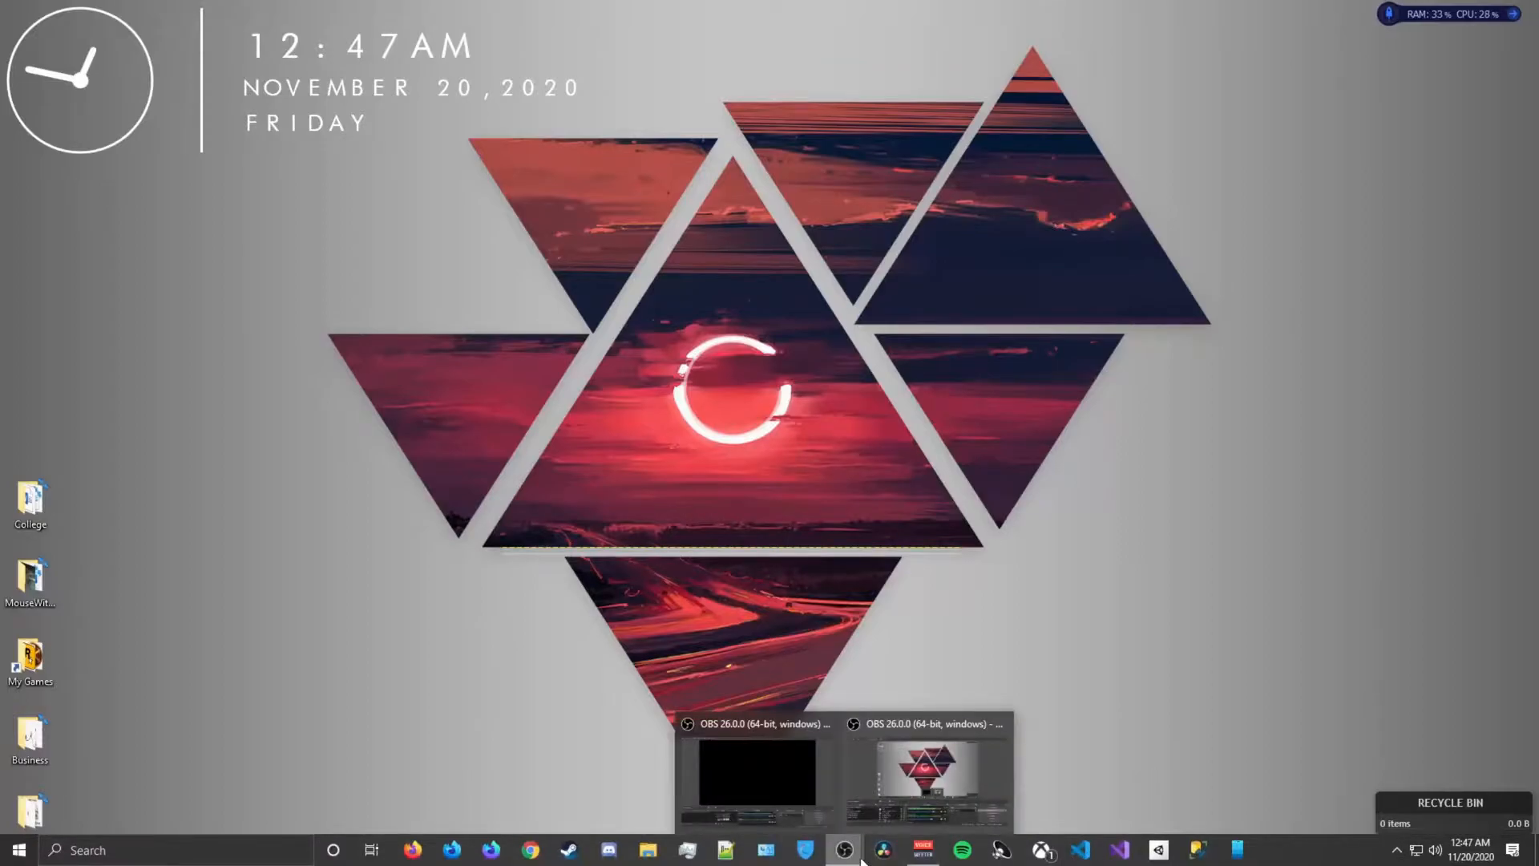
pyautogui.click(815, 782)
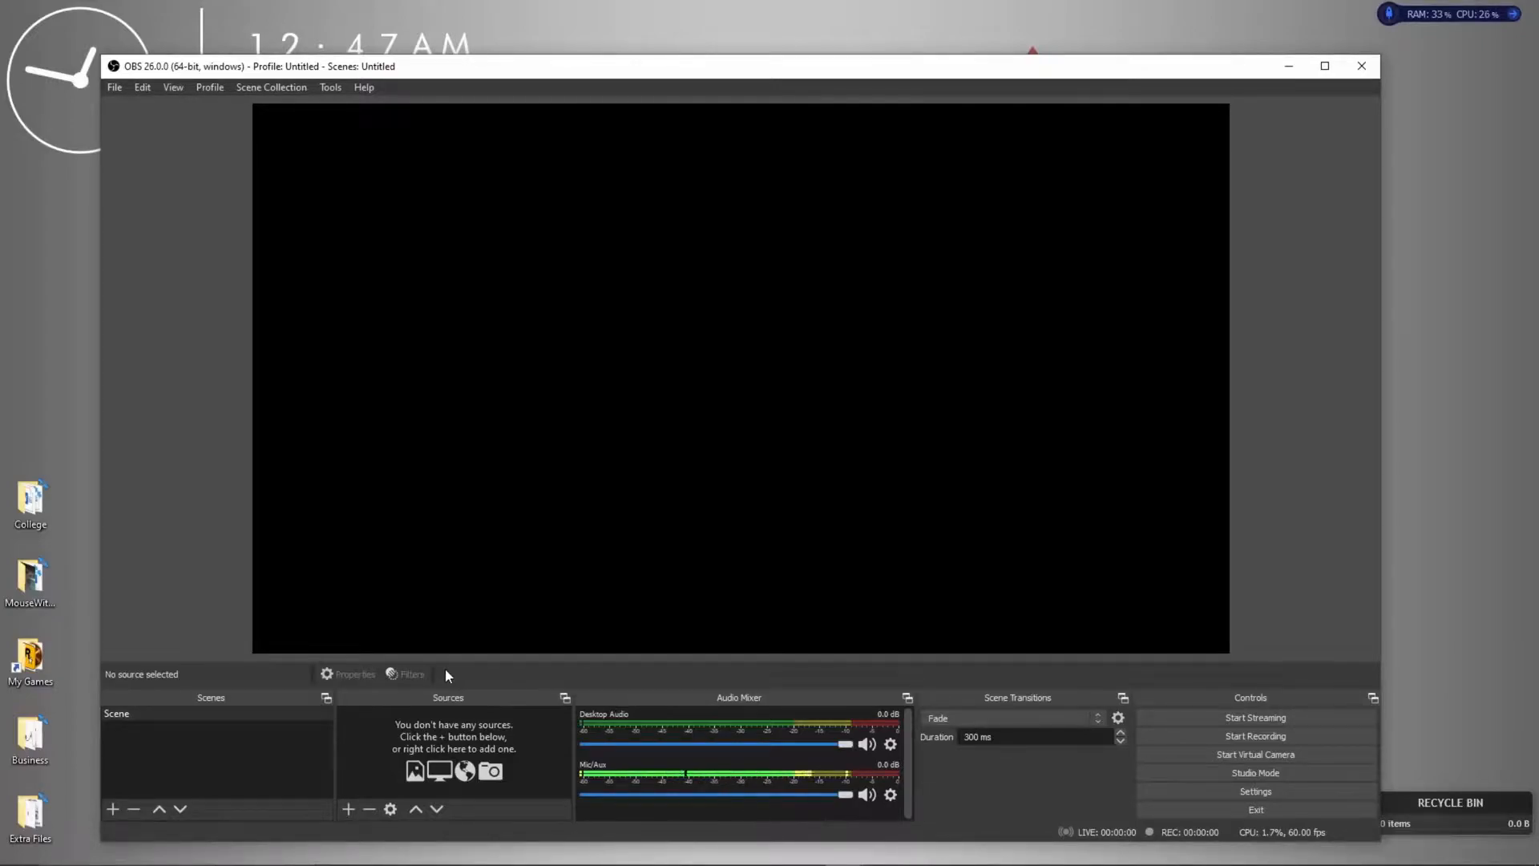
pyautogui.click(346, 807)
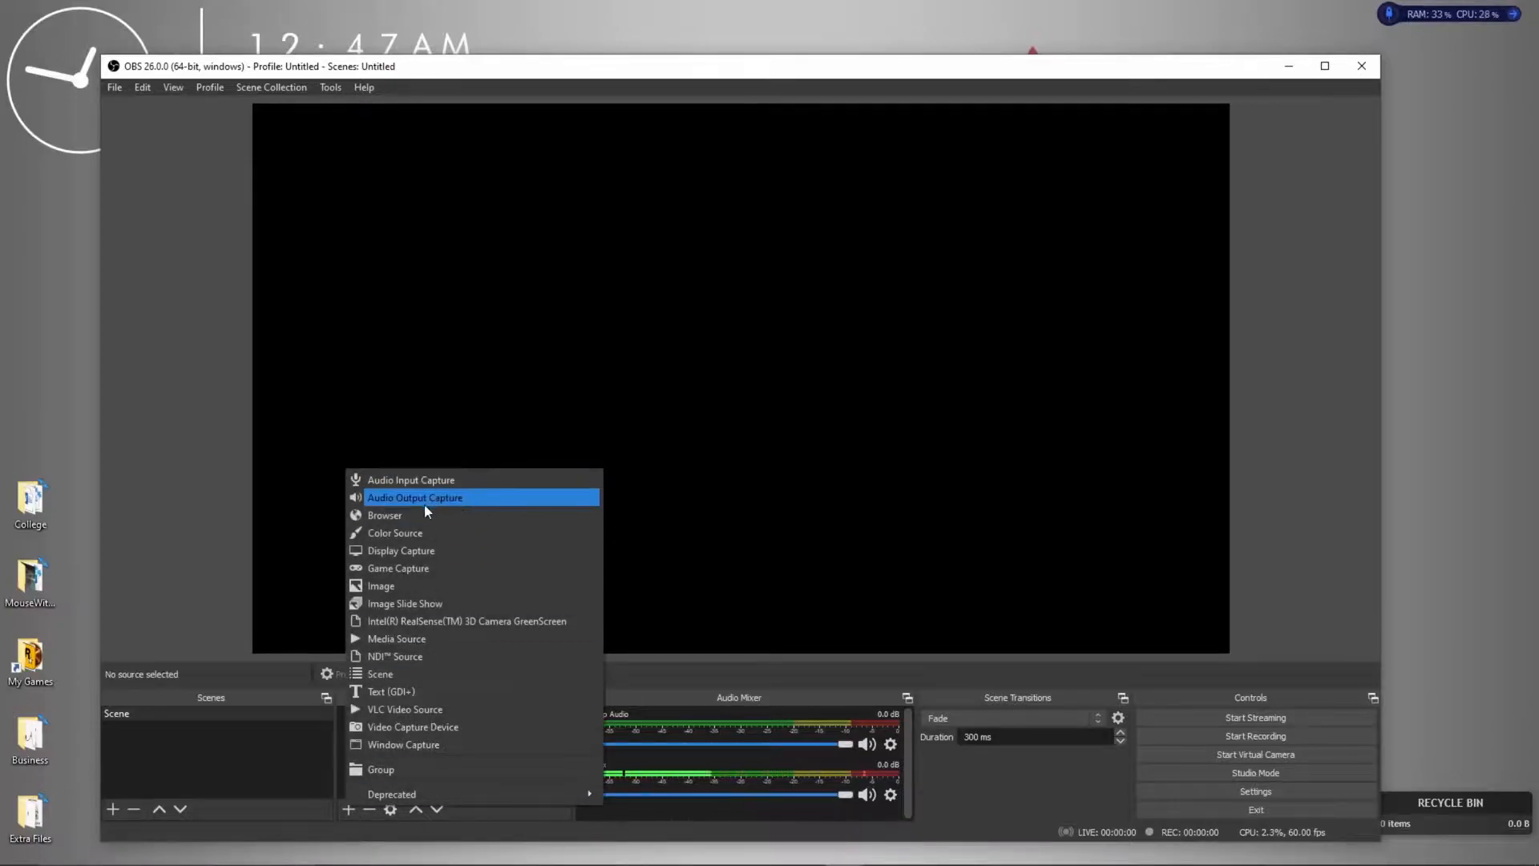
pyautogui.click(393, 555)
pyautogui.click(782, 574)
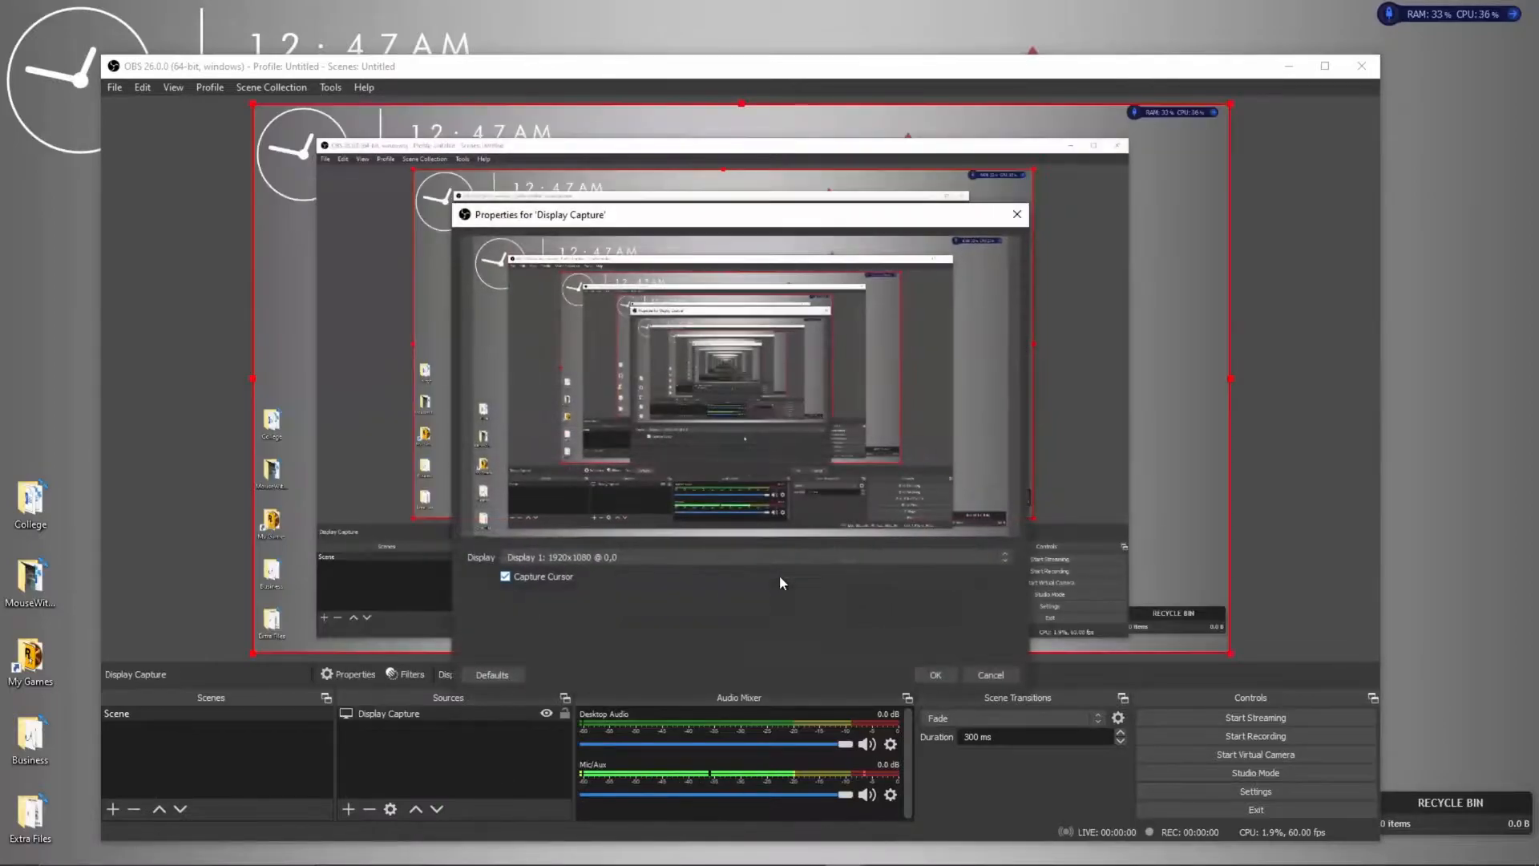
pyautogui.click(934, 671)
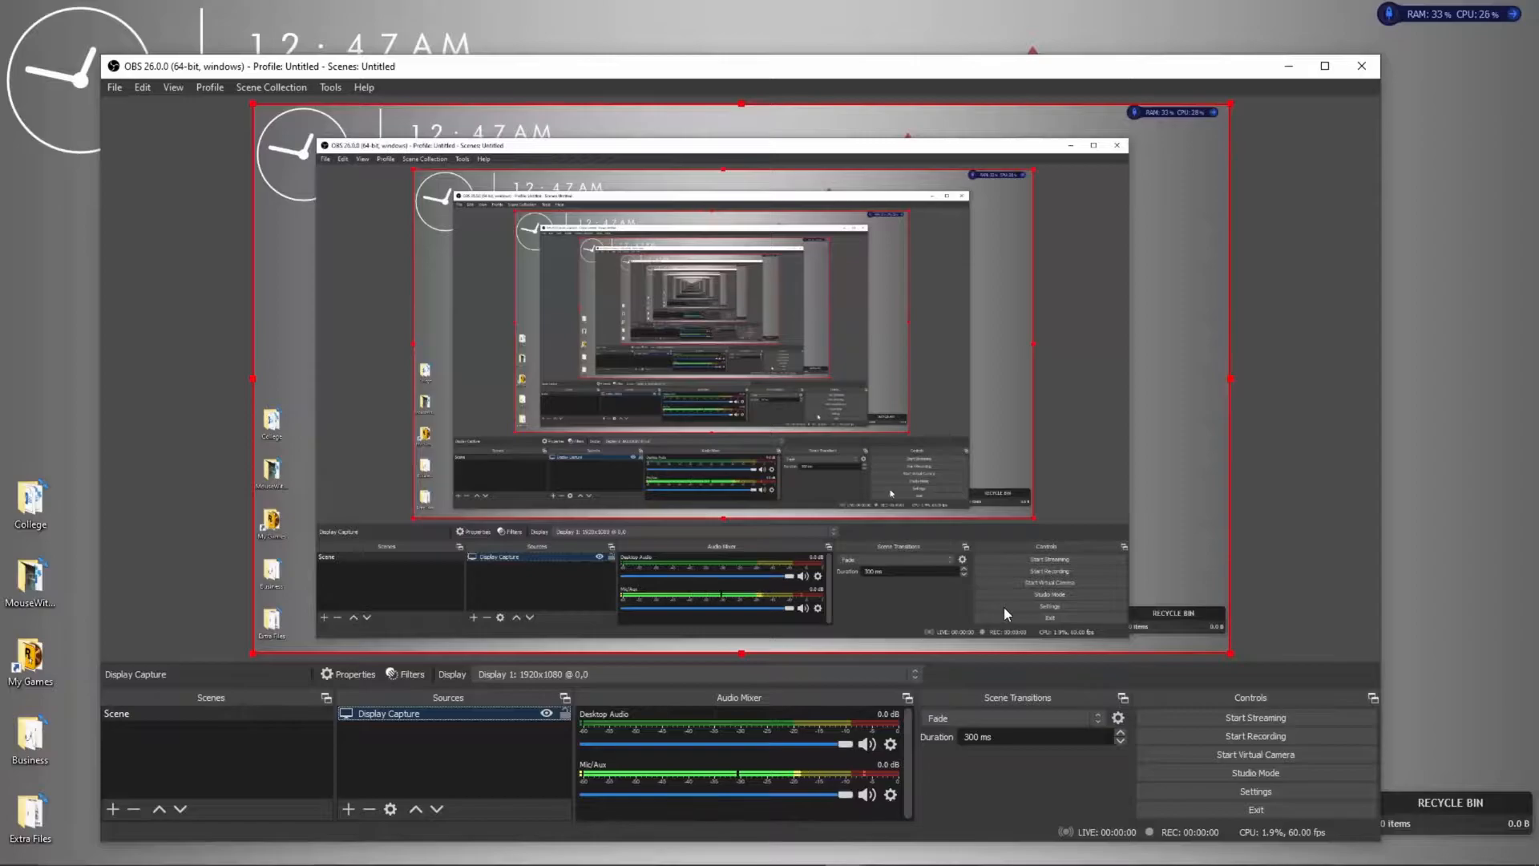
# Check which displays are available in the Display Capture source's properties and close them without applying a change.
pyautogui.rightClick(437, 711)
pyautogui.click(481, 691)
pyautogui.click(622, 556)
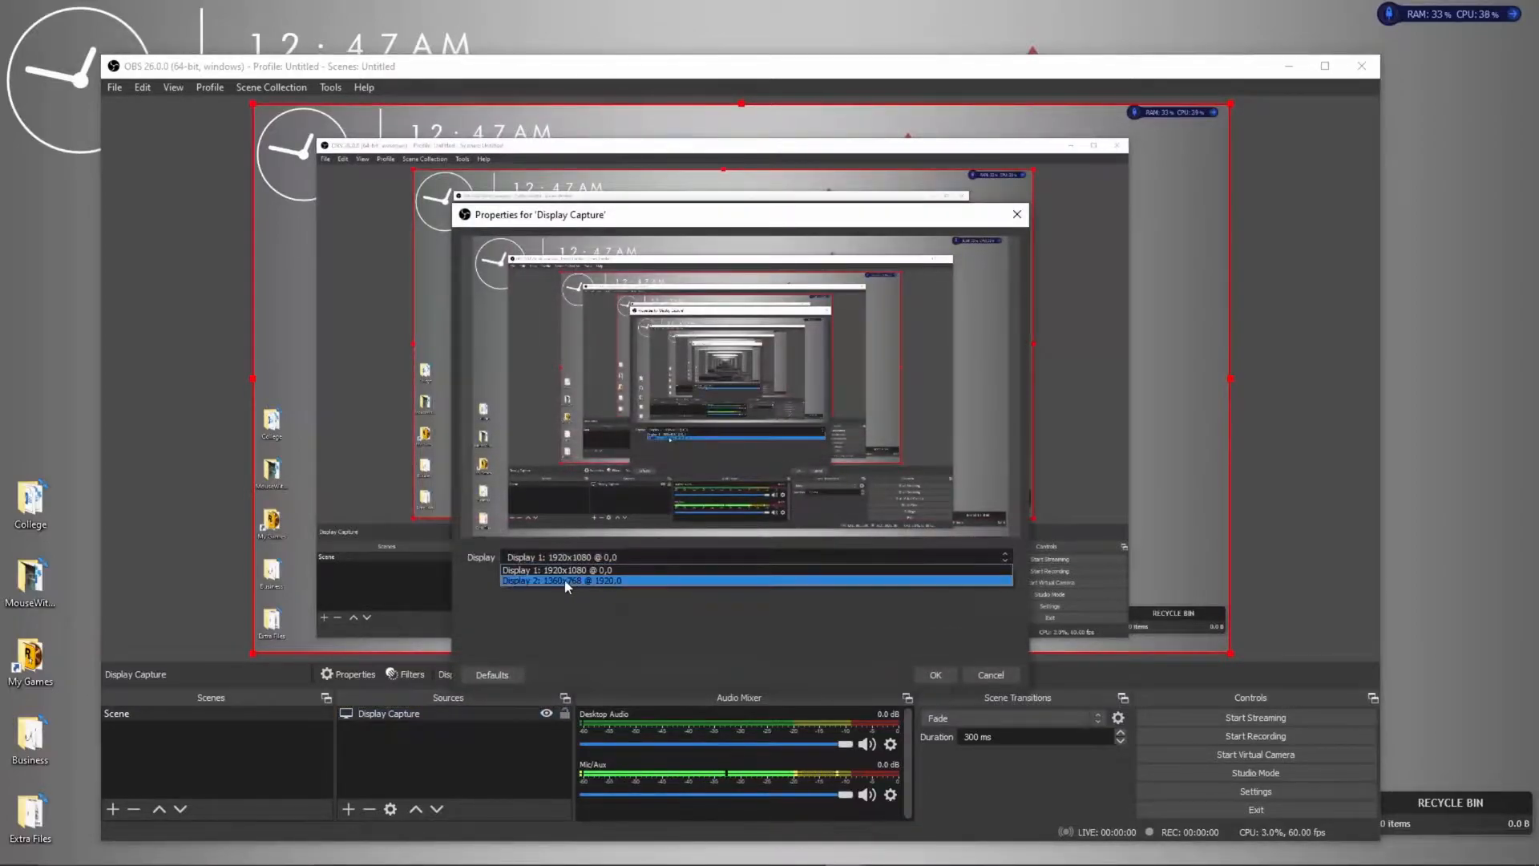
pyautogui.click(891, 659)
pyautogui.click(993, 674)
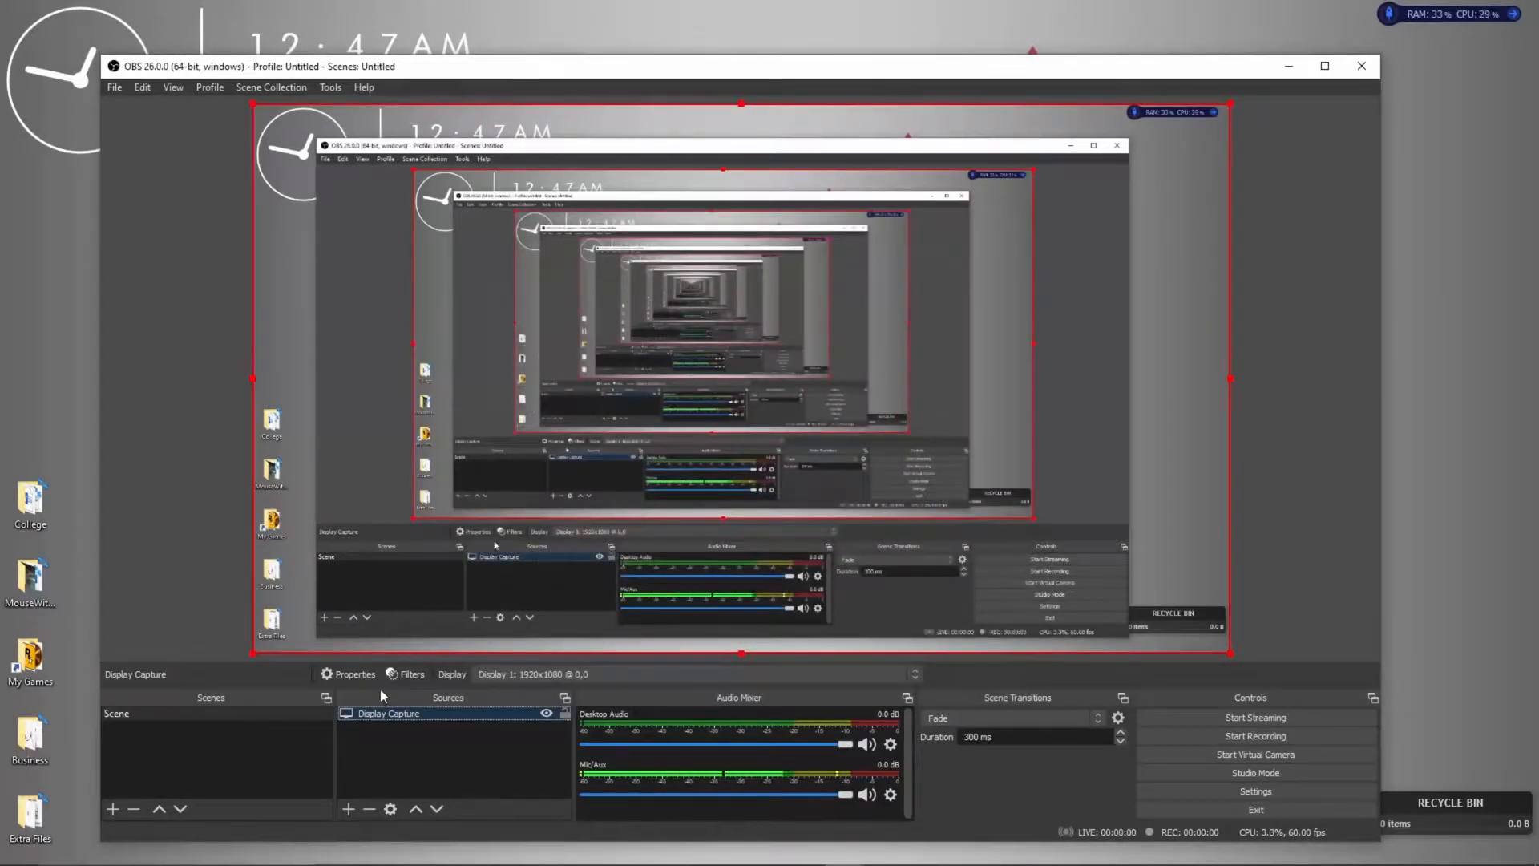
pyautogui.rightClick(387, 714)
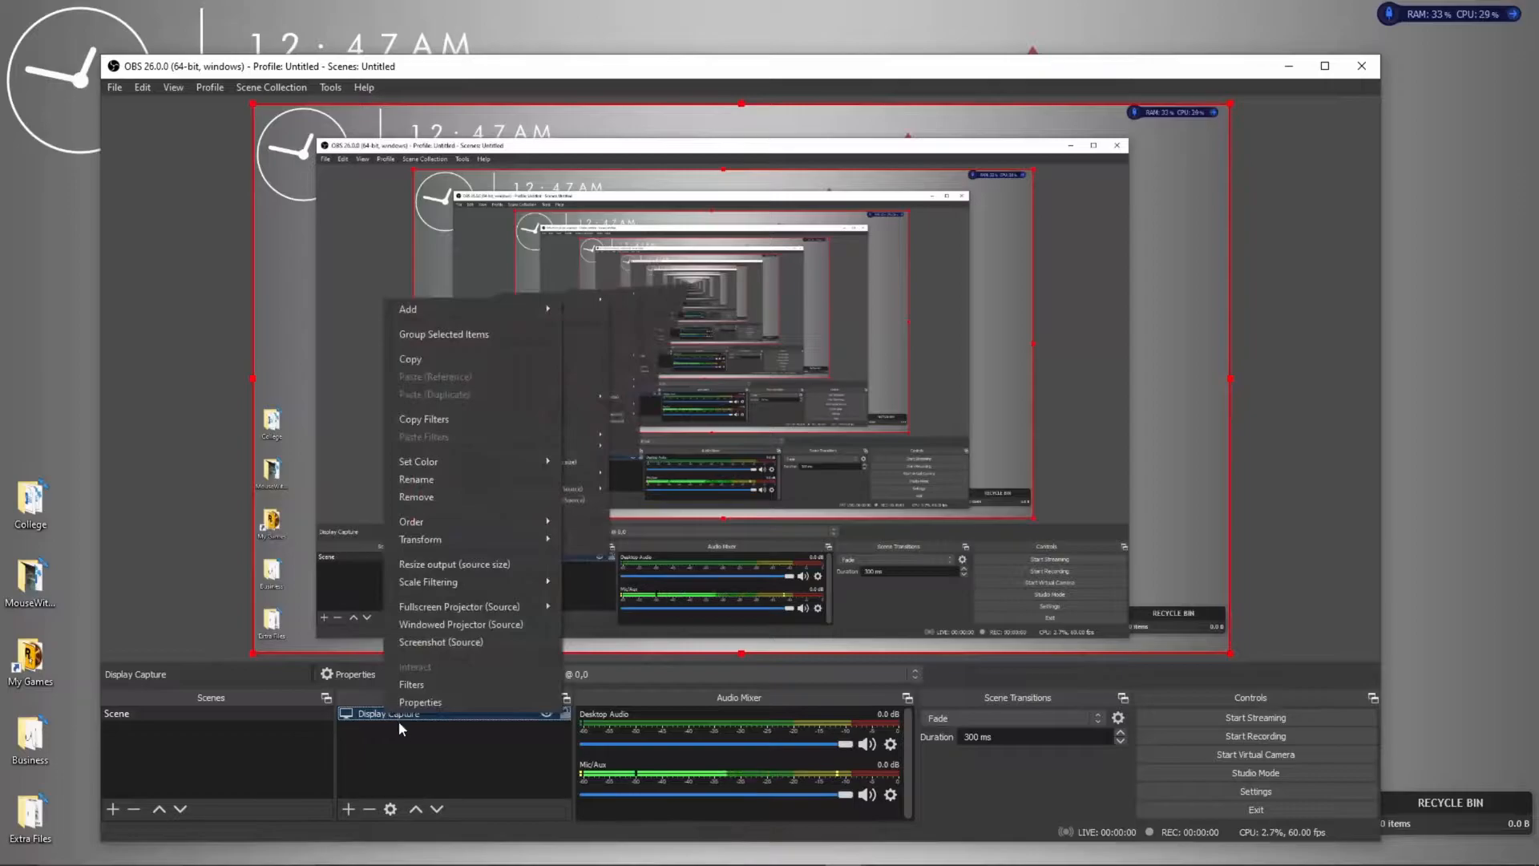
pyautogui.click(348, 794)
# Add a new Game Capture source to the scene under its default name.
pyautogui.click(348, 808)
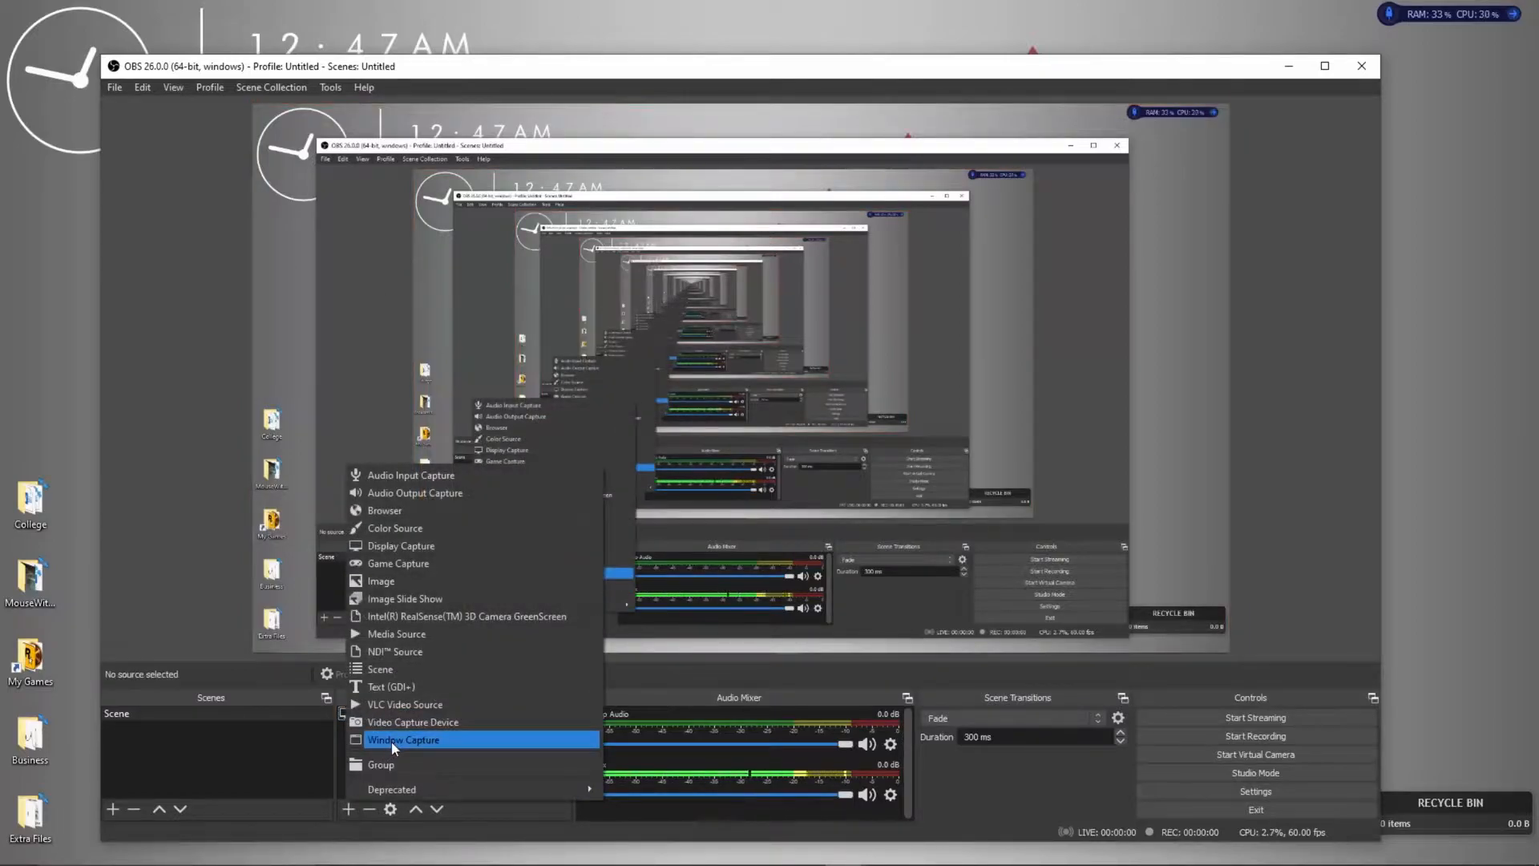
pyautogui.click(397, 563)
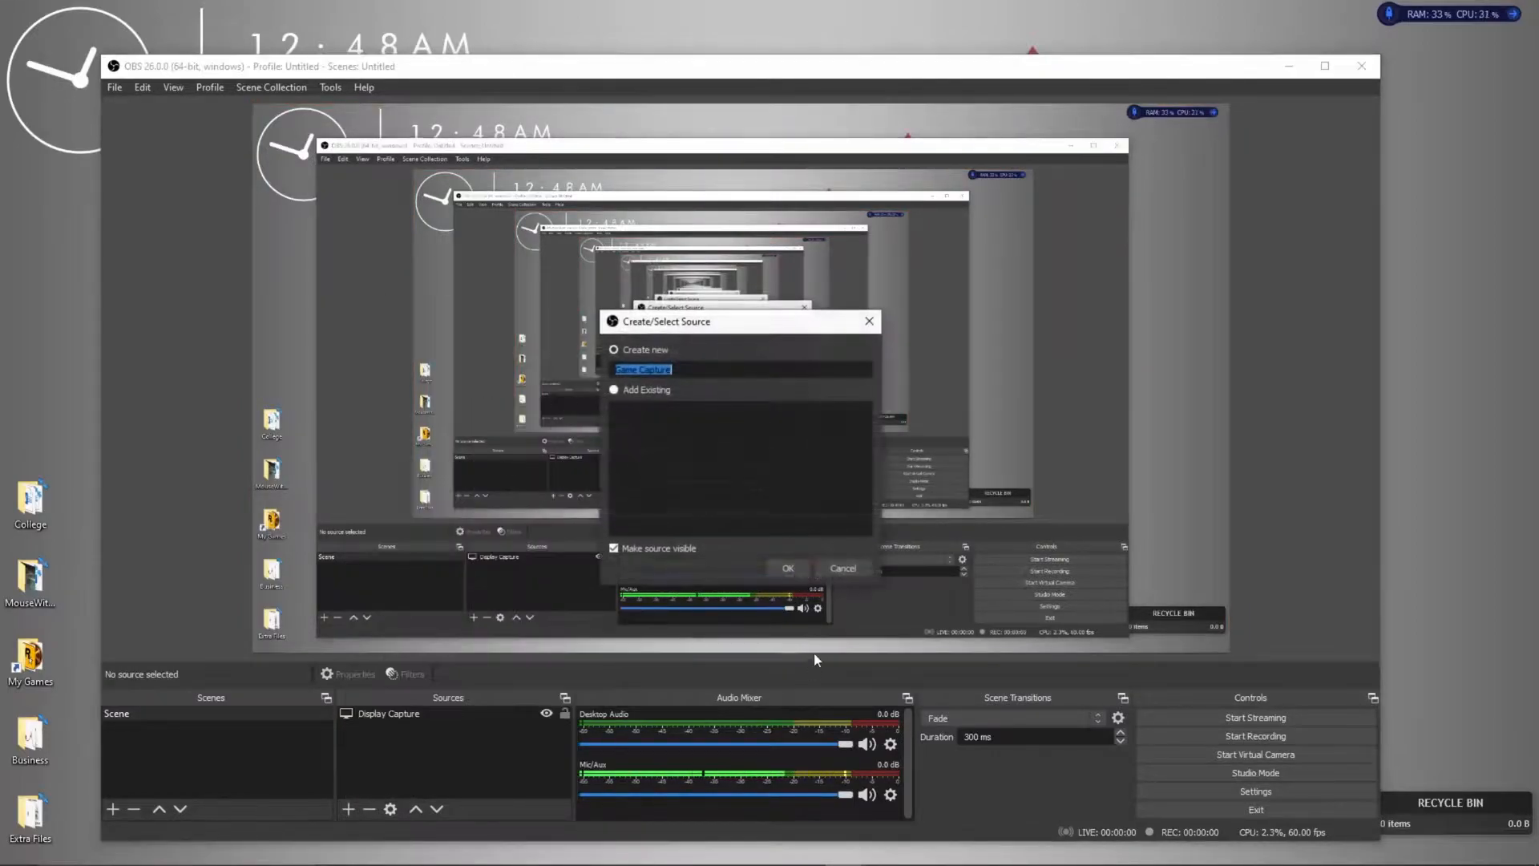
pyautogui.click(806, 574)
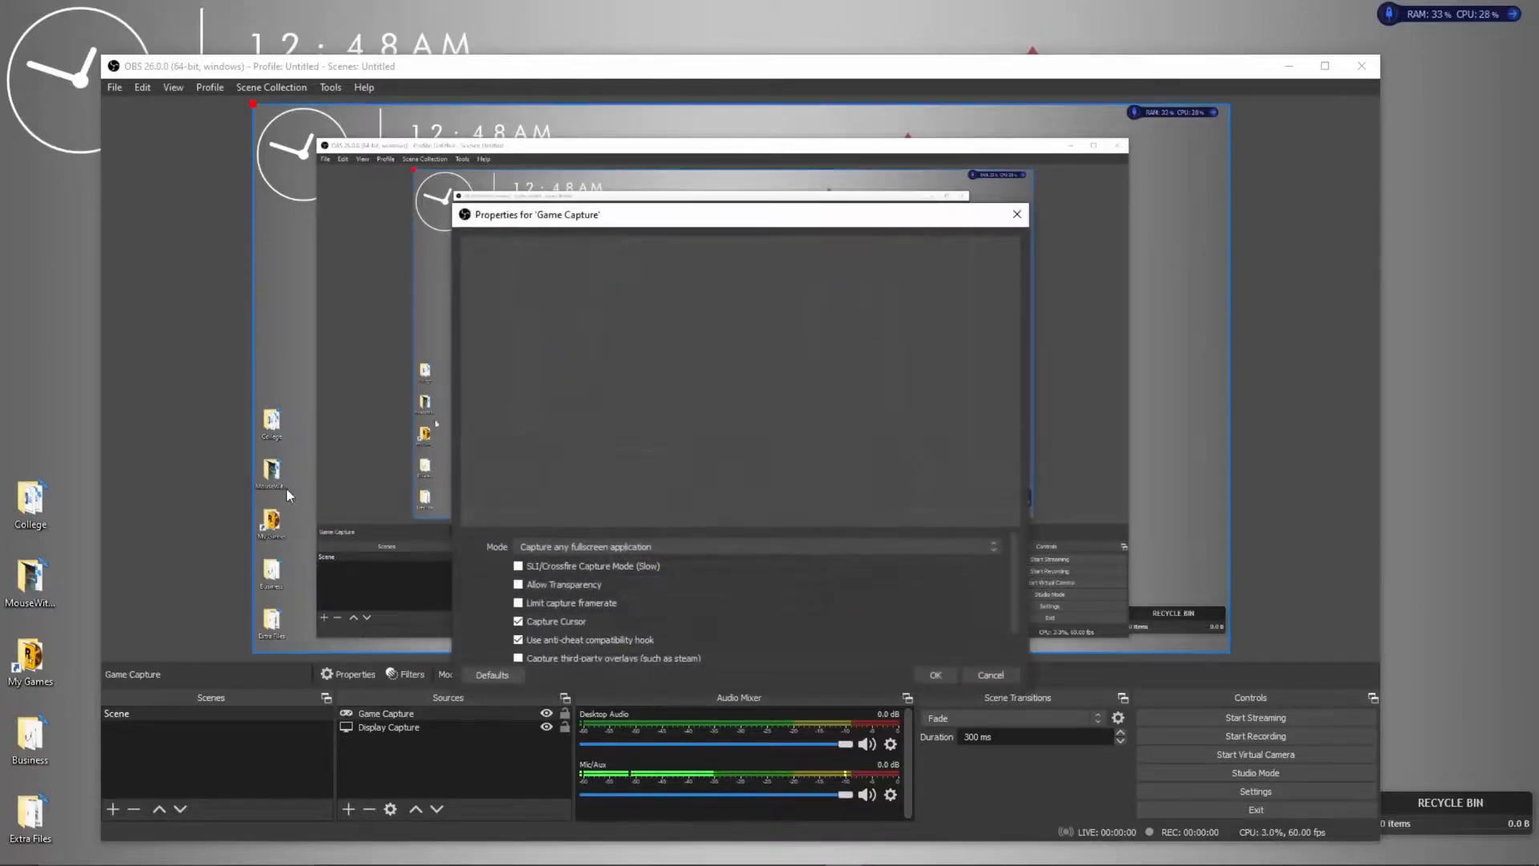
# Try the Capture specific window mode for the Game Capture source, check its window list and discard the change.
pyautogui.click(624, 547)
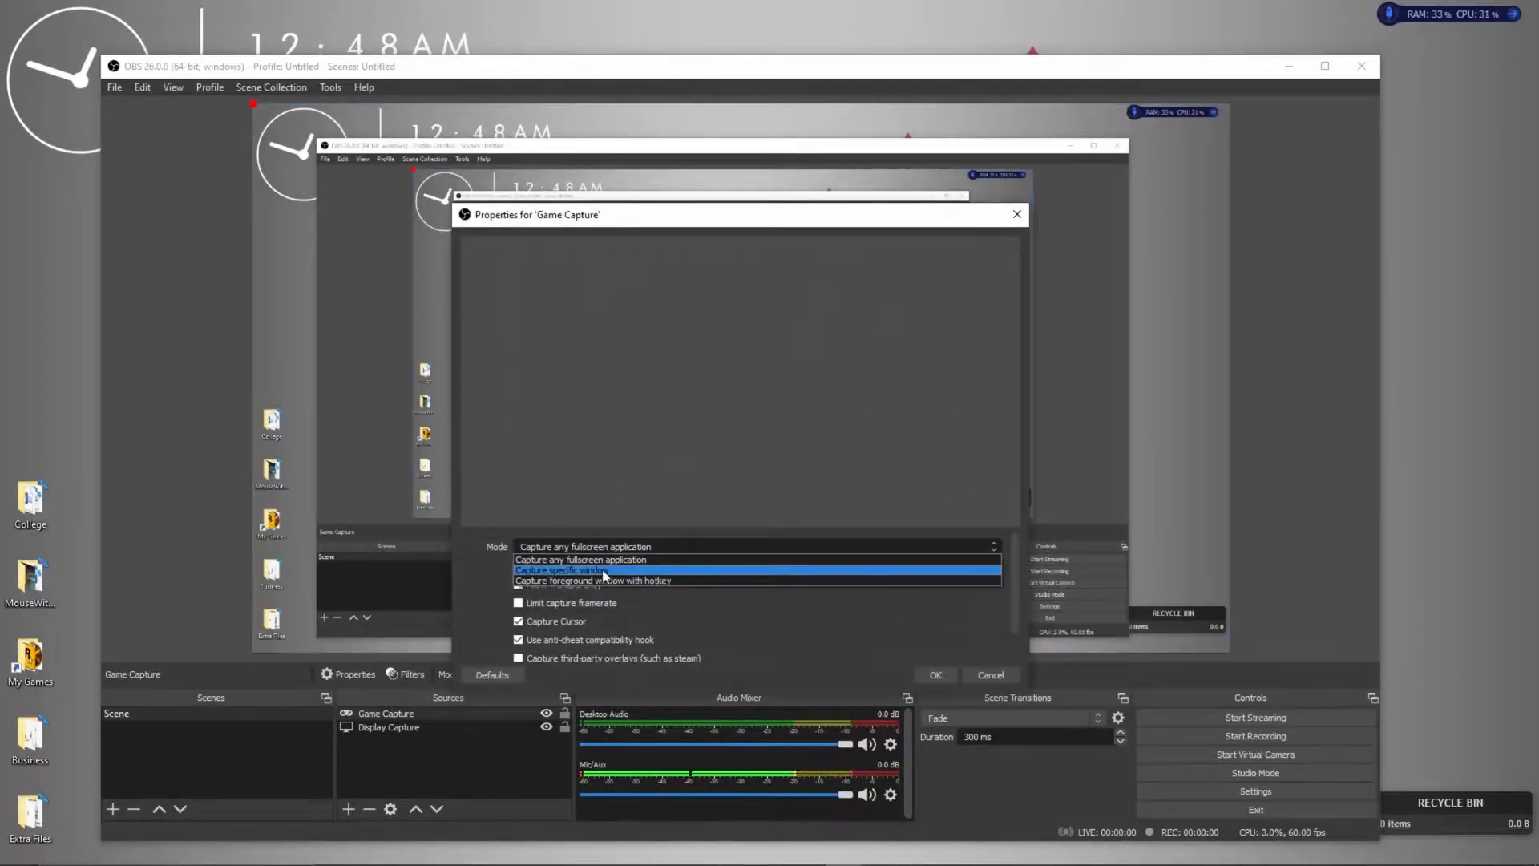
pyautogui.click(602, 571)
pyautogui.click(609, 535)
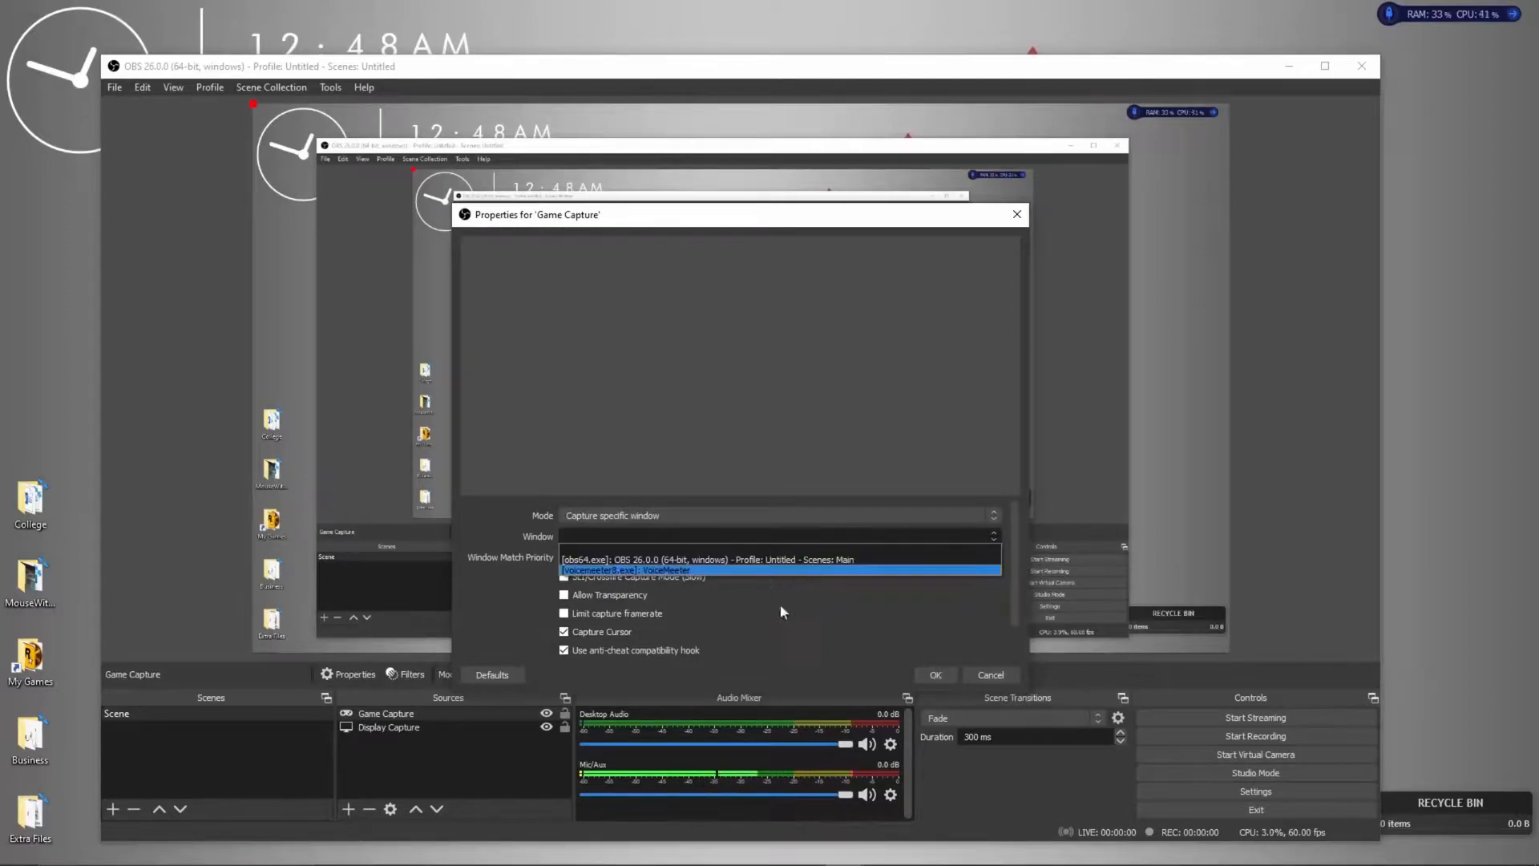
pyautogui.click(993, 676)
pyautogui.click(996, 675)
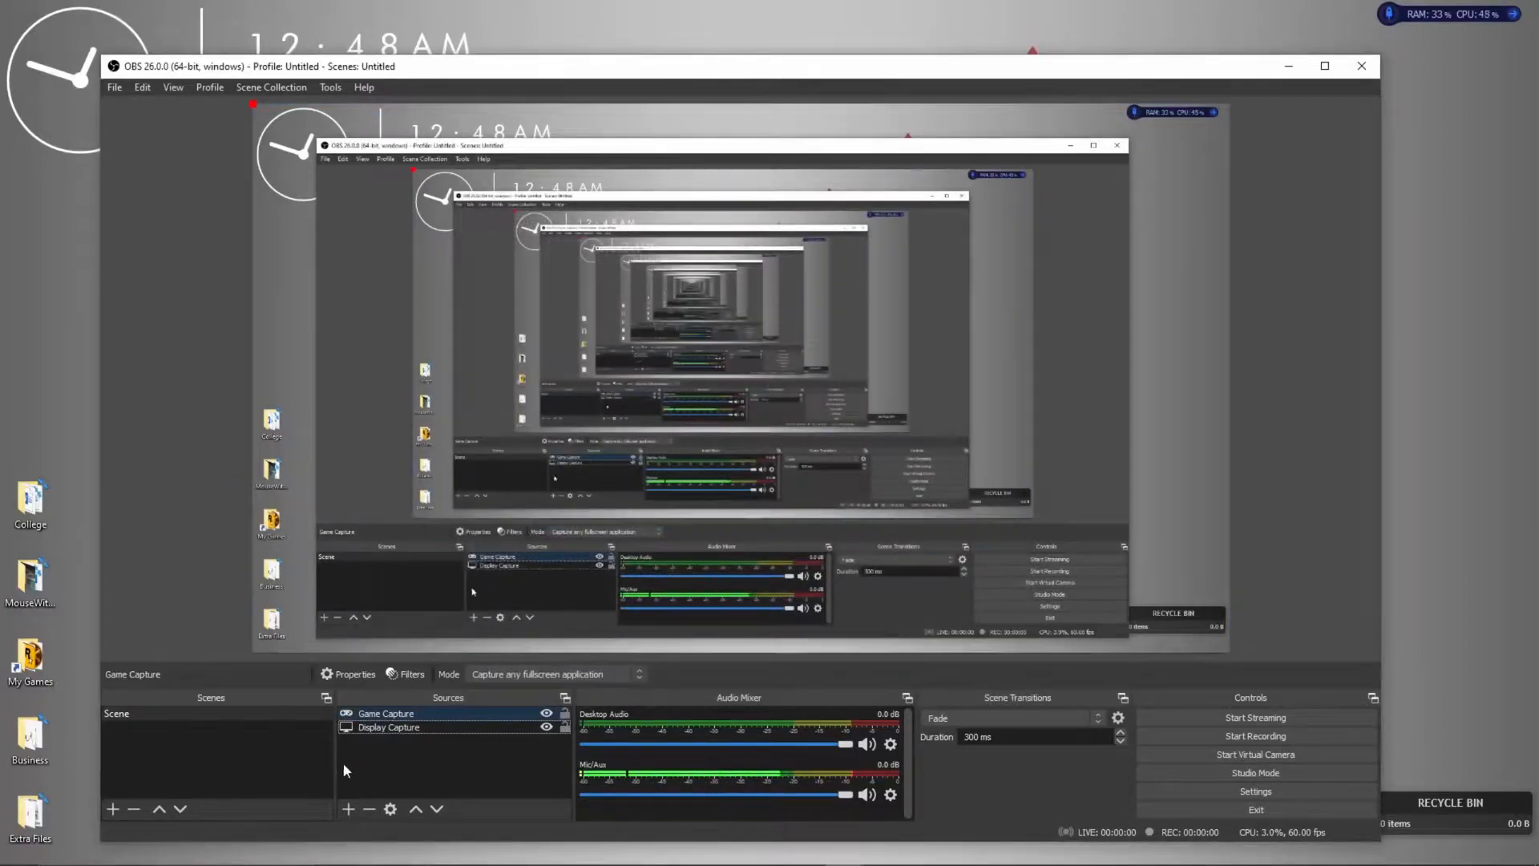
# Add a Window Capture source to the scene, keeping its default name, and hide it in the preview.
pyautogui.click(349, 809)
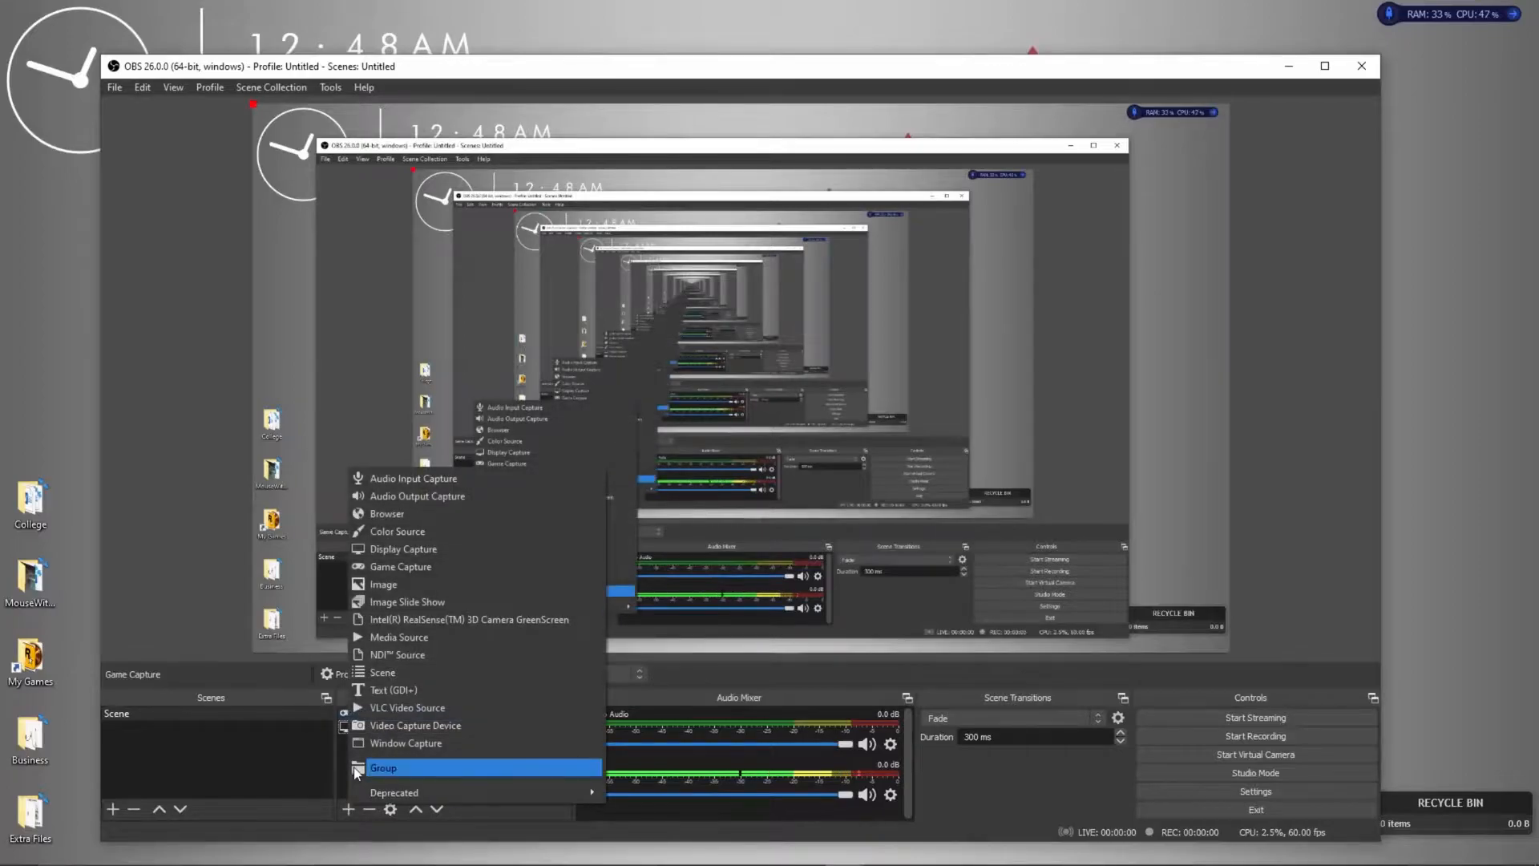
pyautogui.click(401, 742)
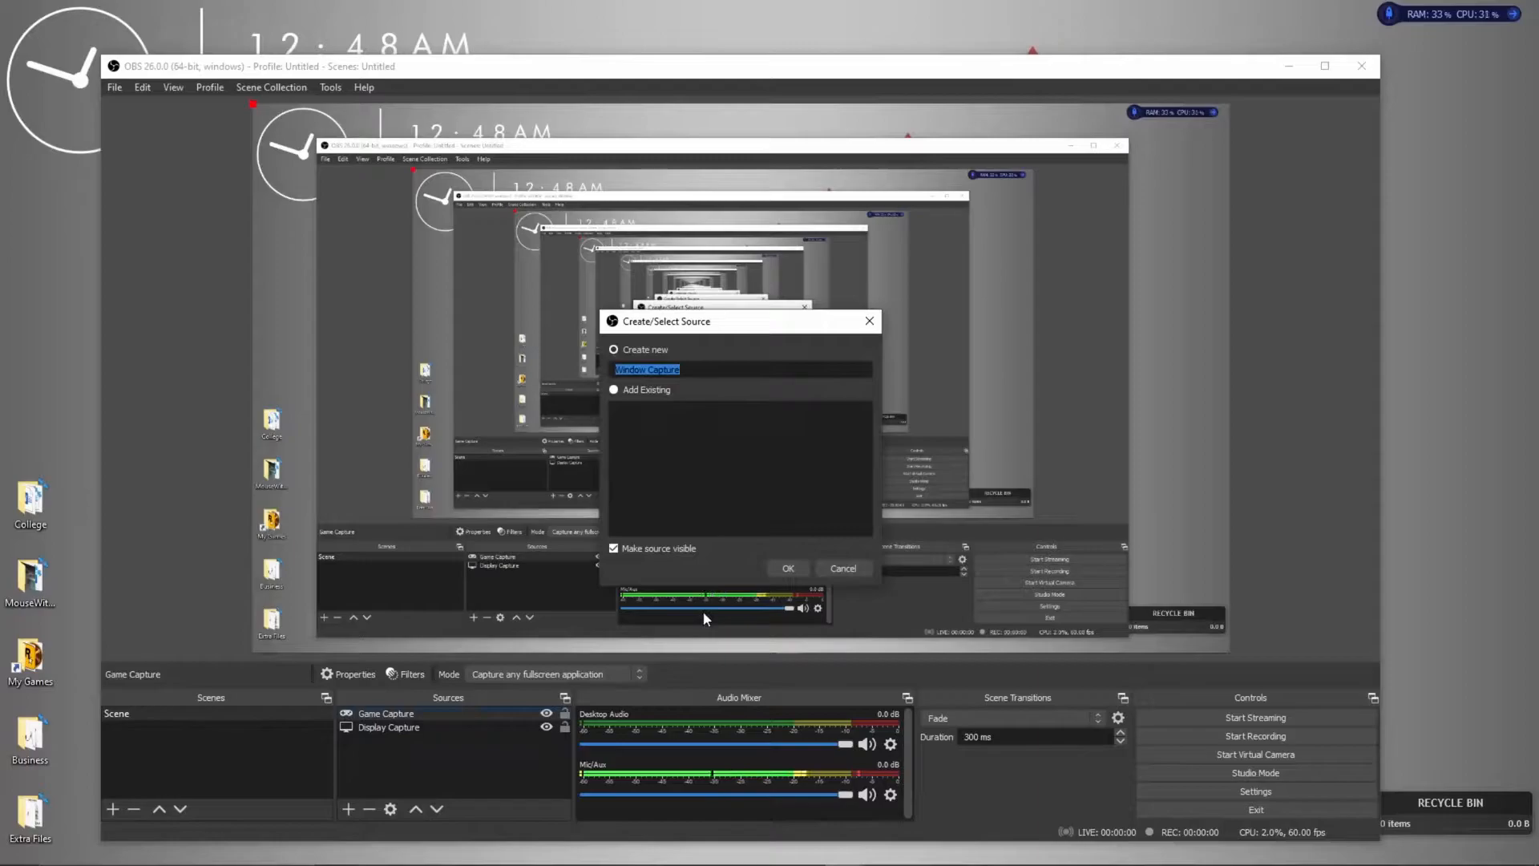
pyautogui.click(788, 567)
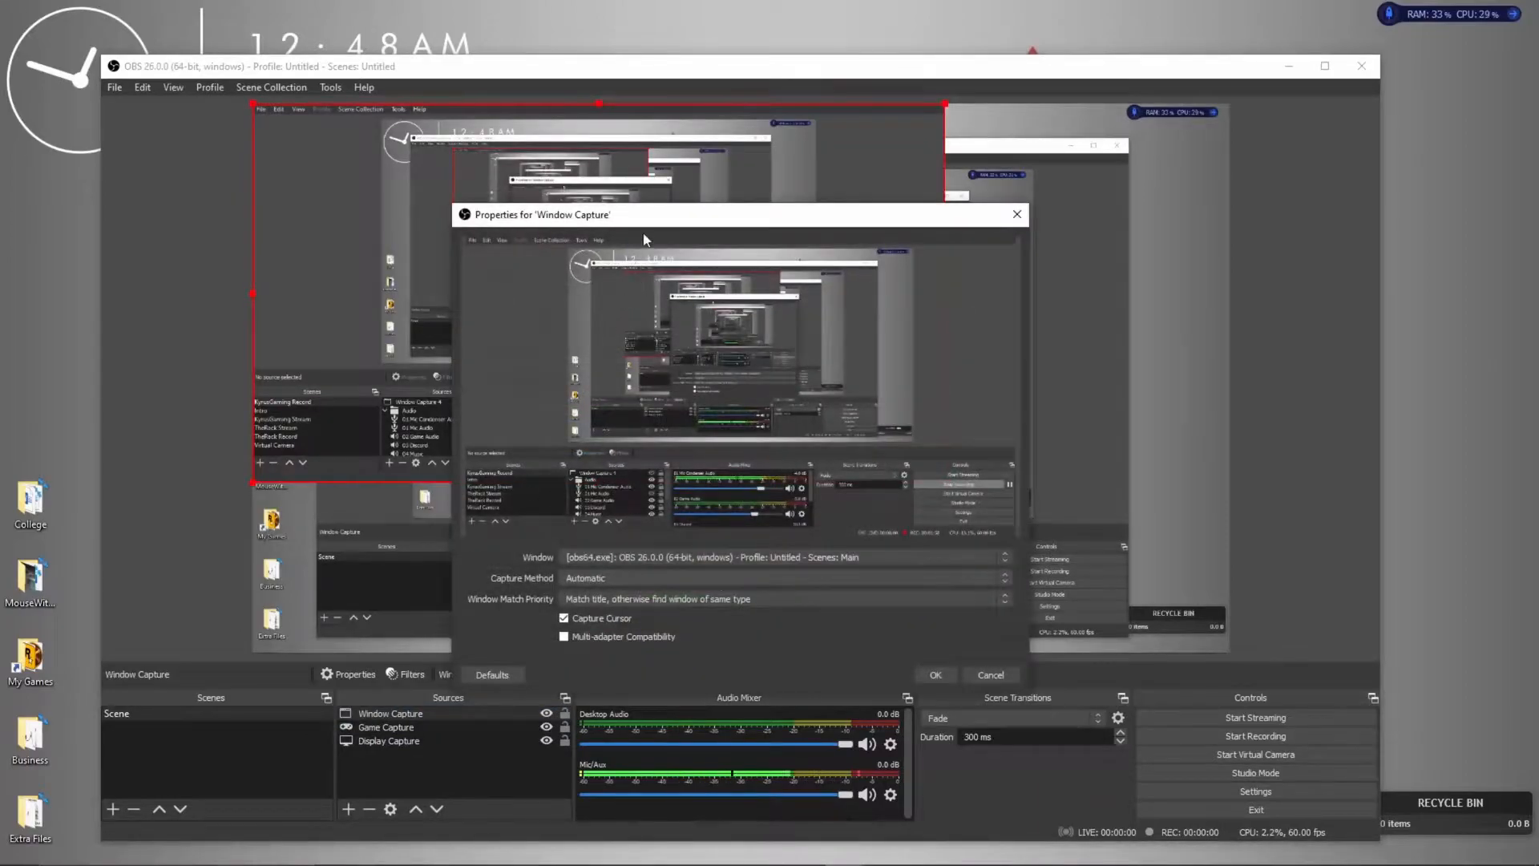
pyautogui.moveTo(641, 221); pyautogui.dragTo(1026, 292)
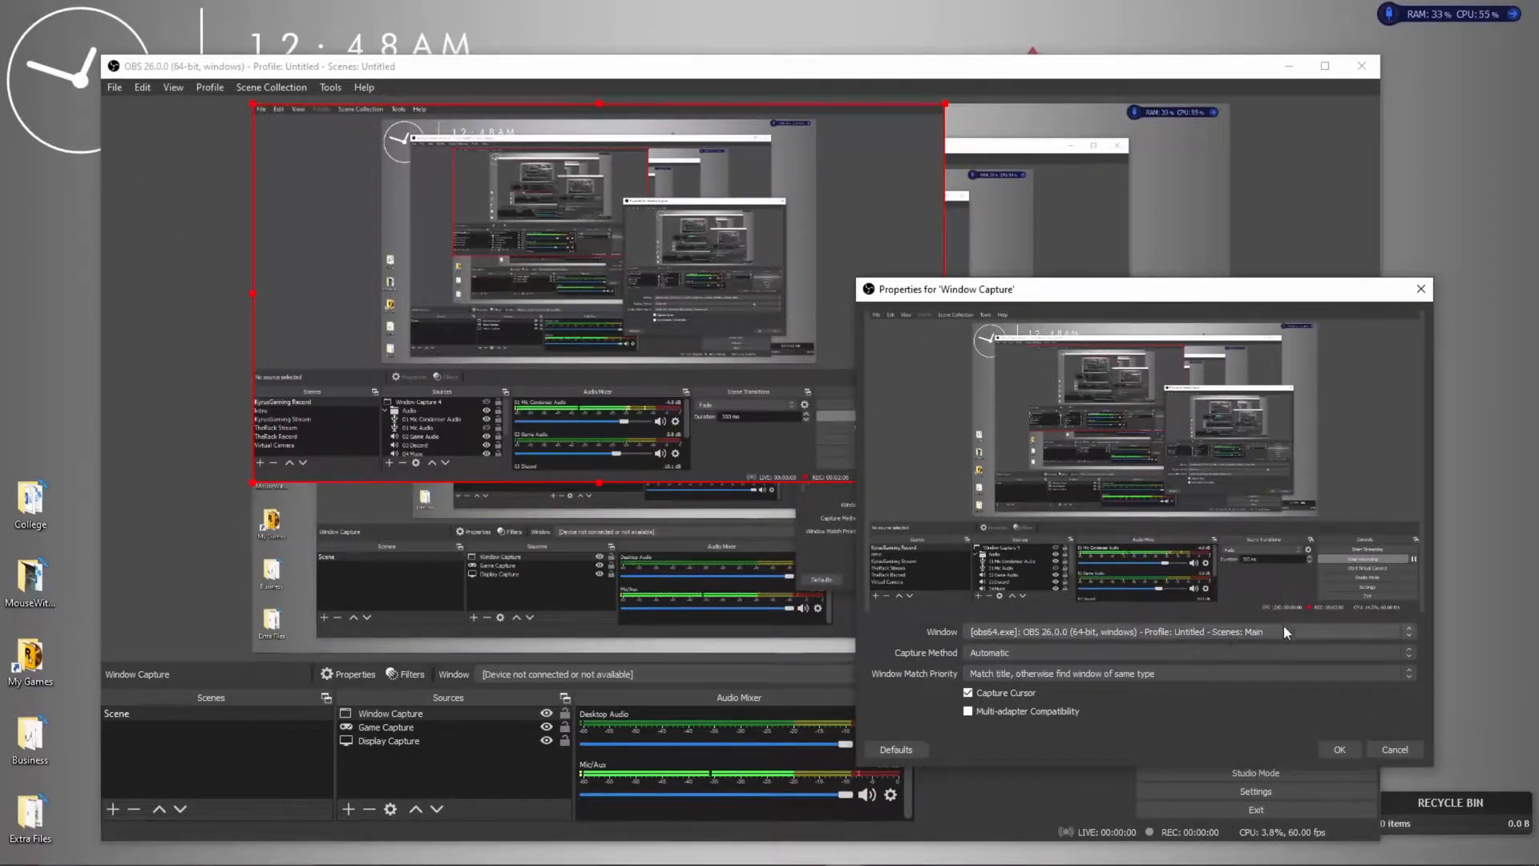
pyautogui.click(1253, 633)
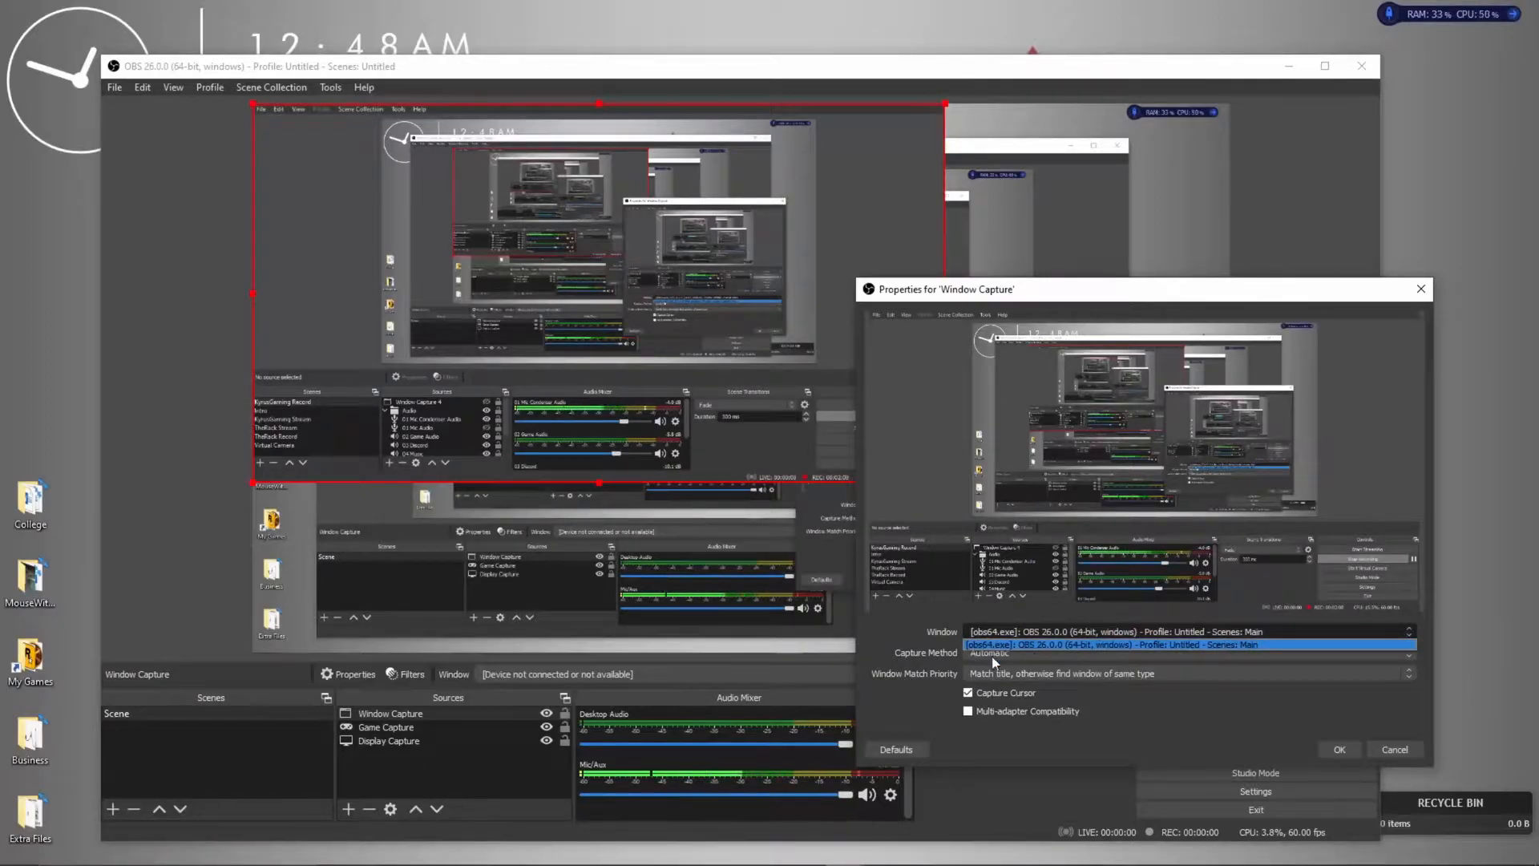
pyautogui.click(1382, 747)
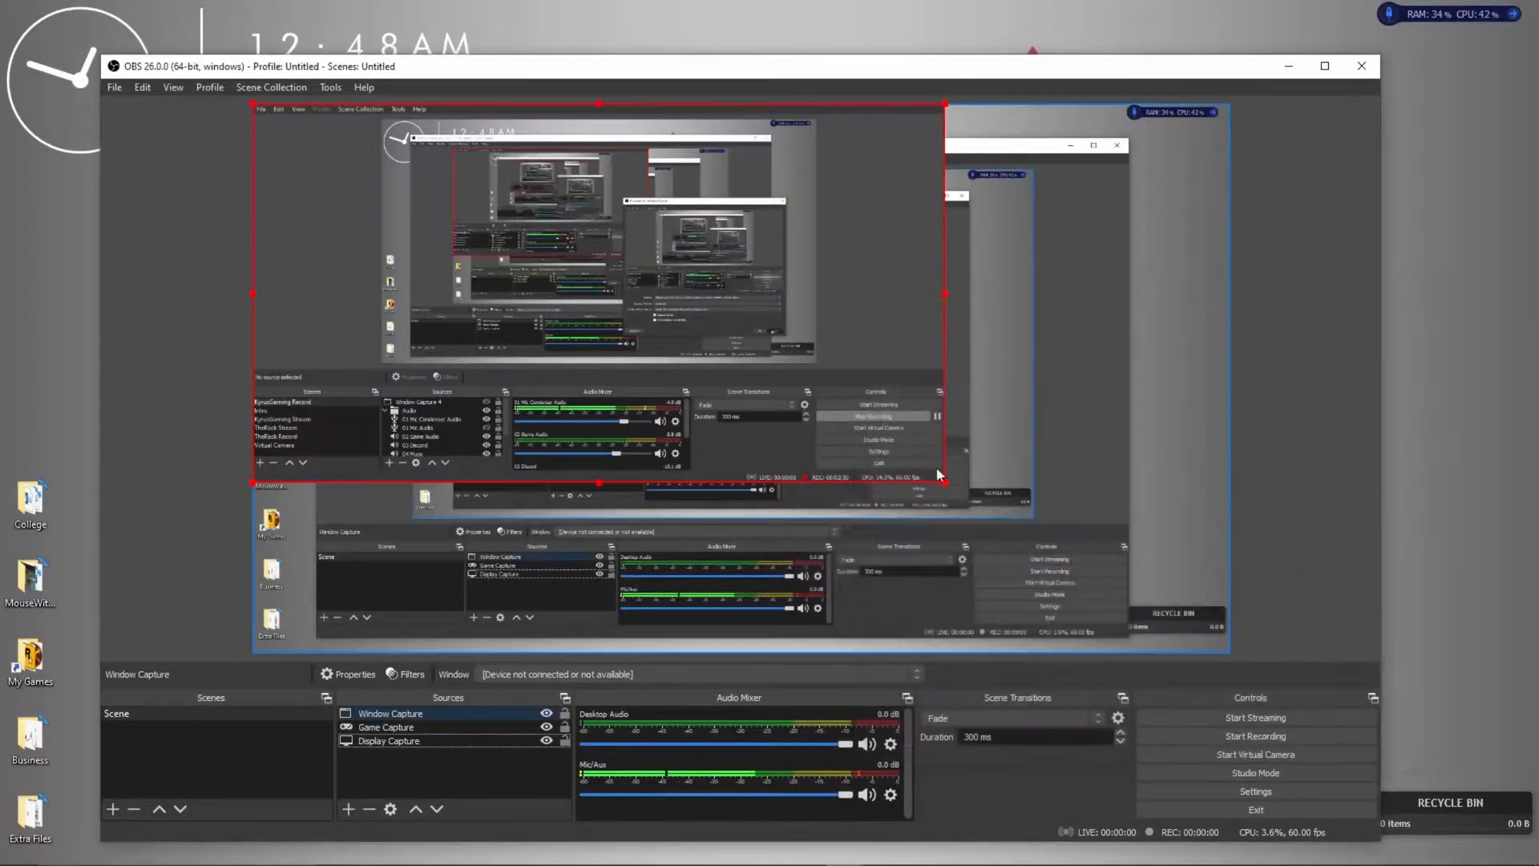
pyautogui.click(546, 713)
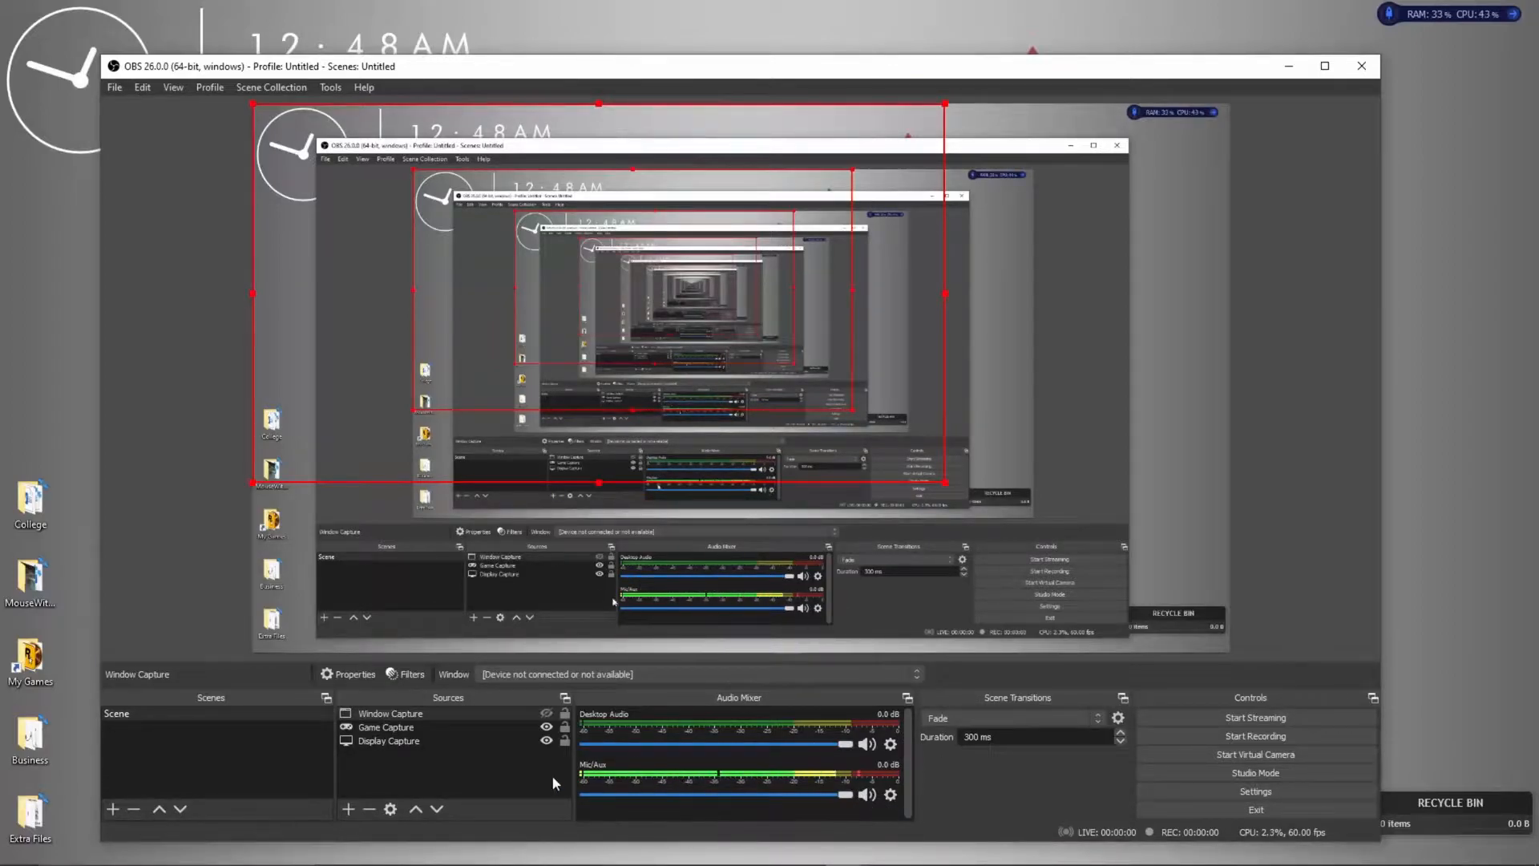
# Set the Mic/Aux audio device to VoiceMeeter Aux Output (VB-Audio VoiceMeeter AUX VAIO).
pyautogui.click(890, 796)
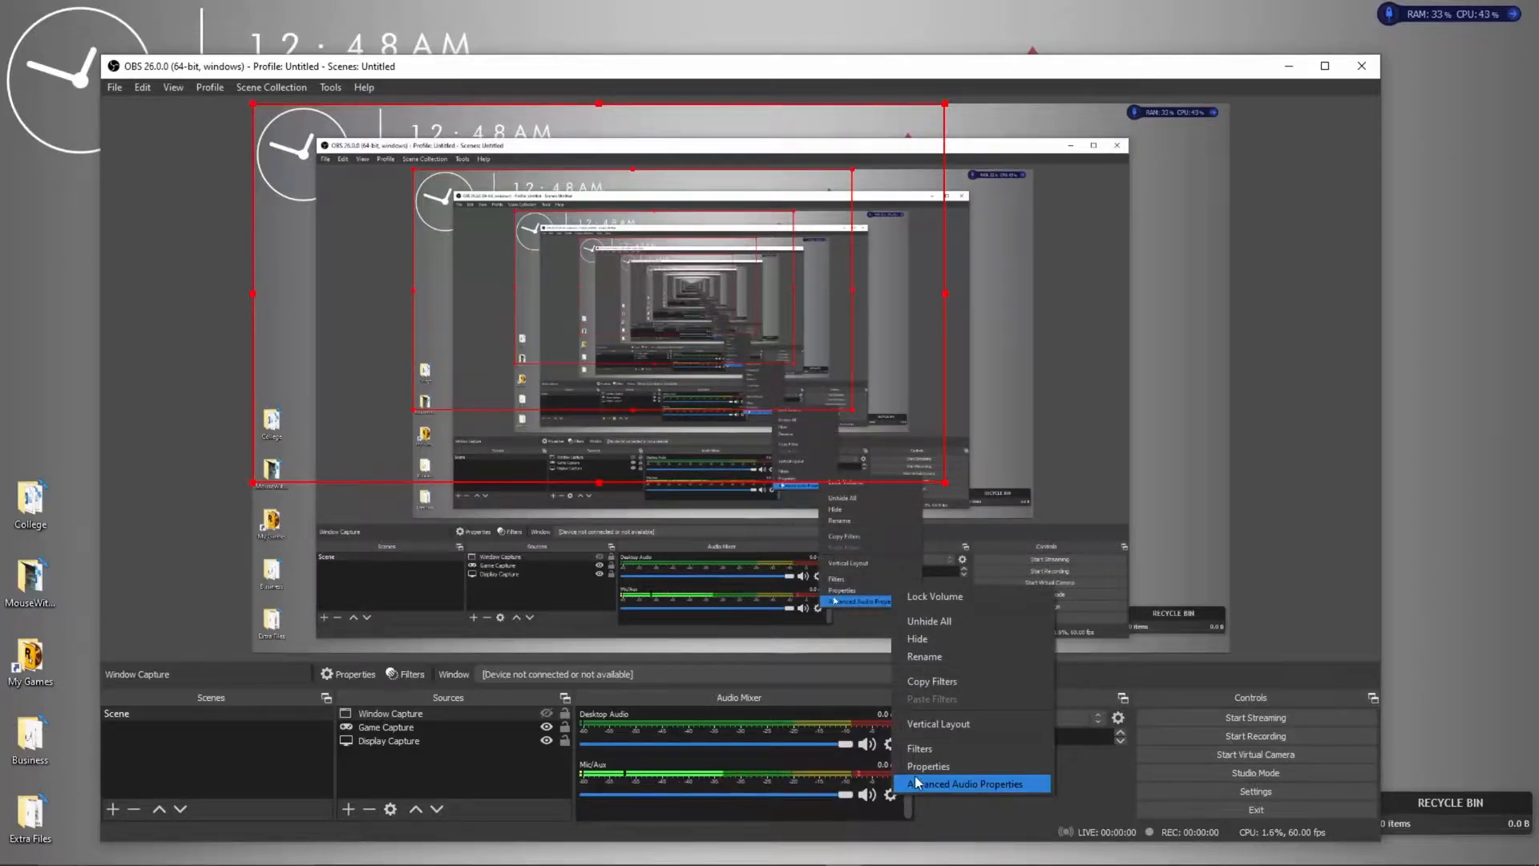
pyautogui.click(916, 767)
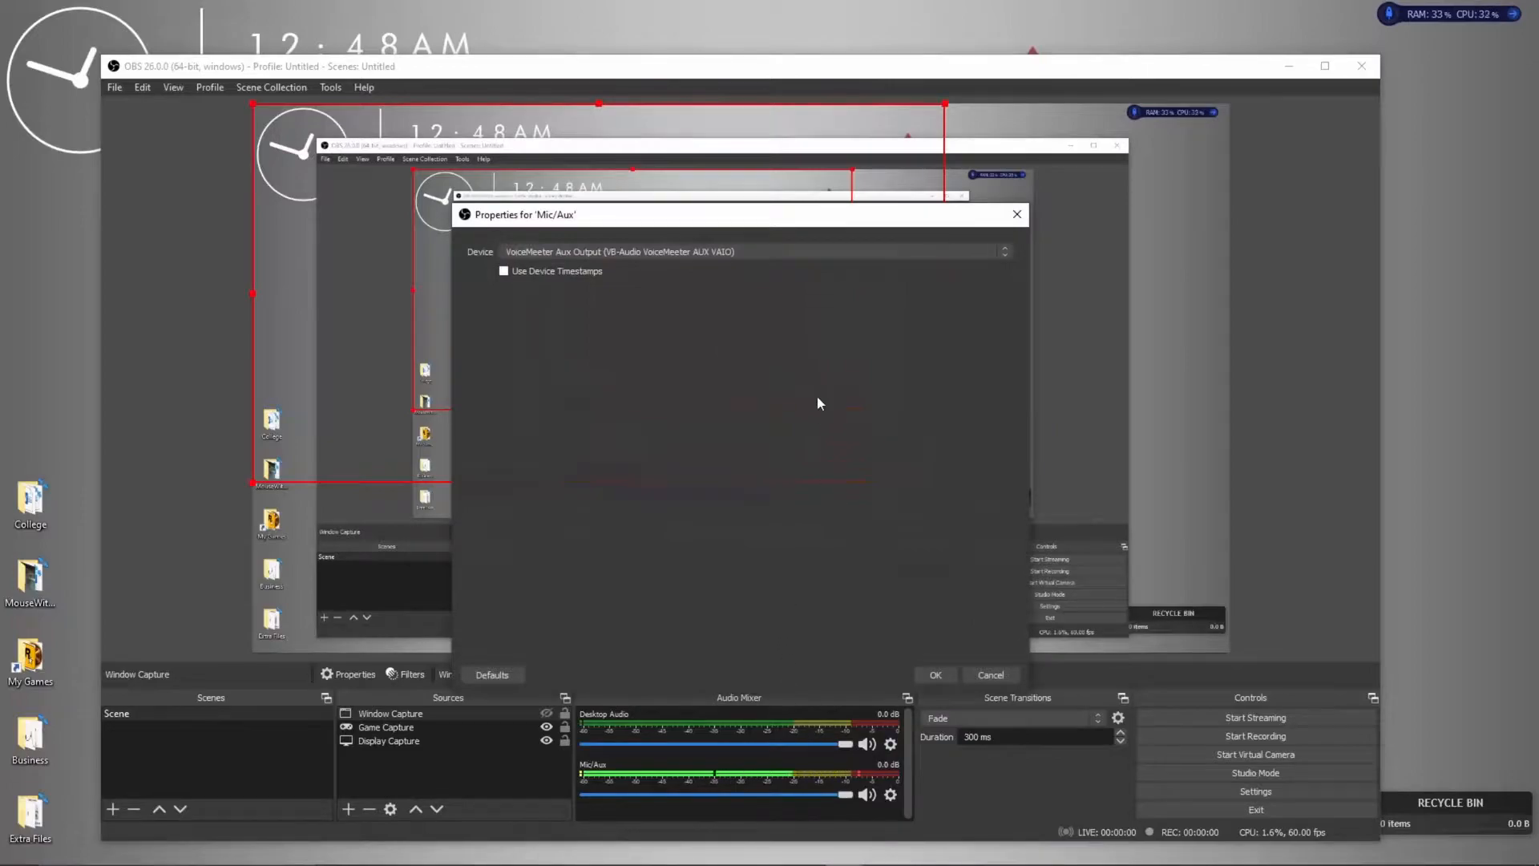
pyautogui.click(551, 252)
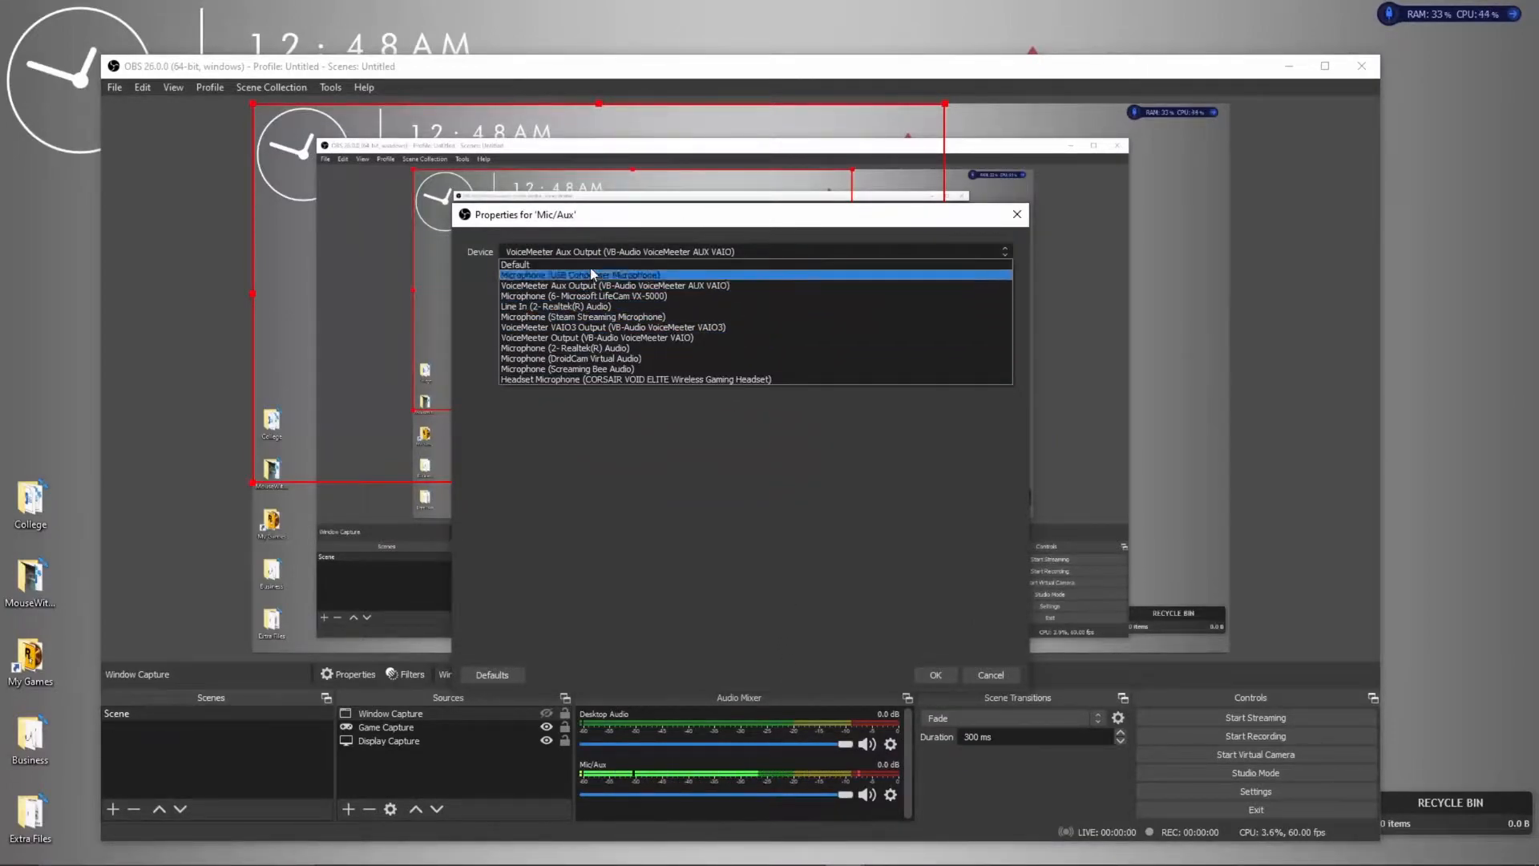
pyautogui.click(662, 286)
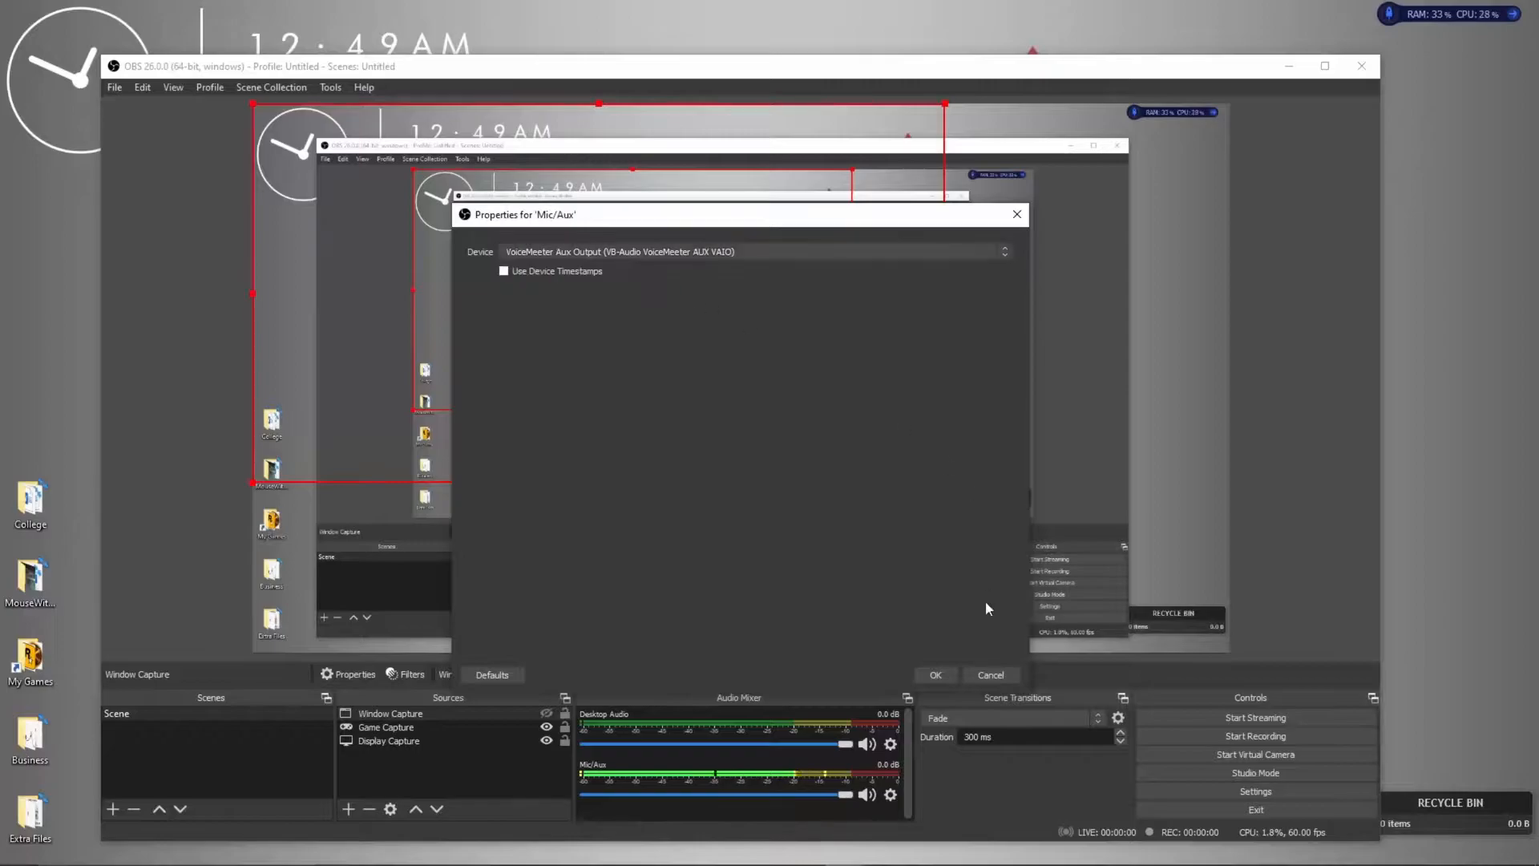
pyautogui.click(951, 671)
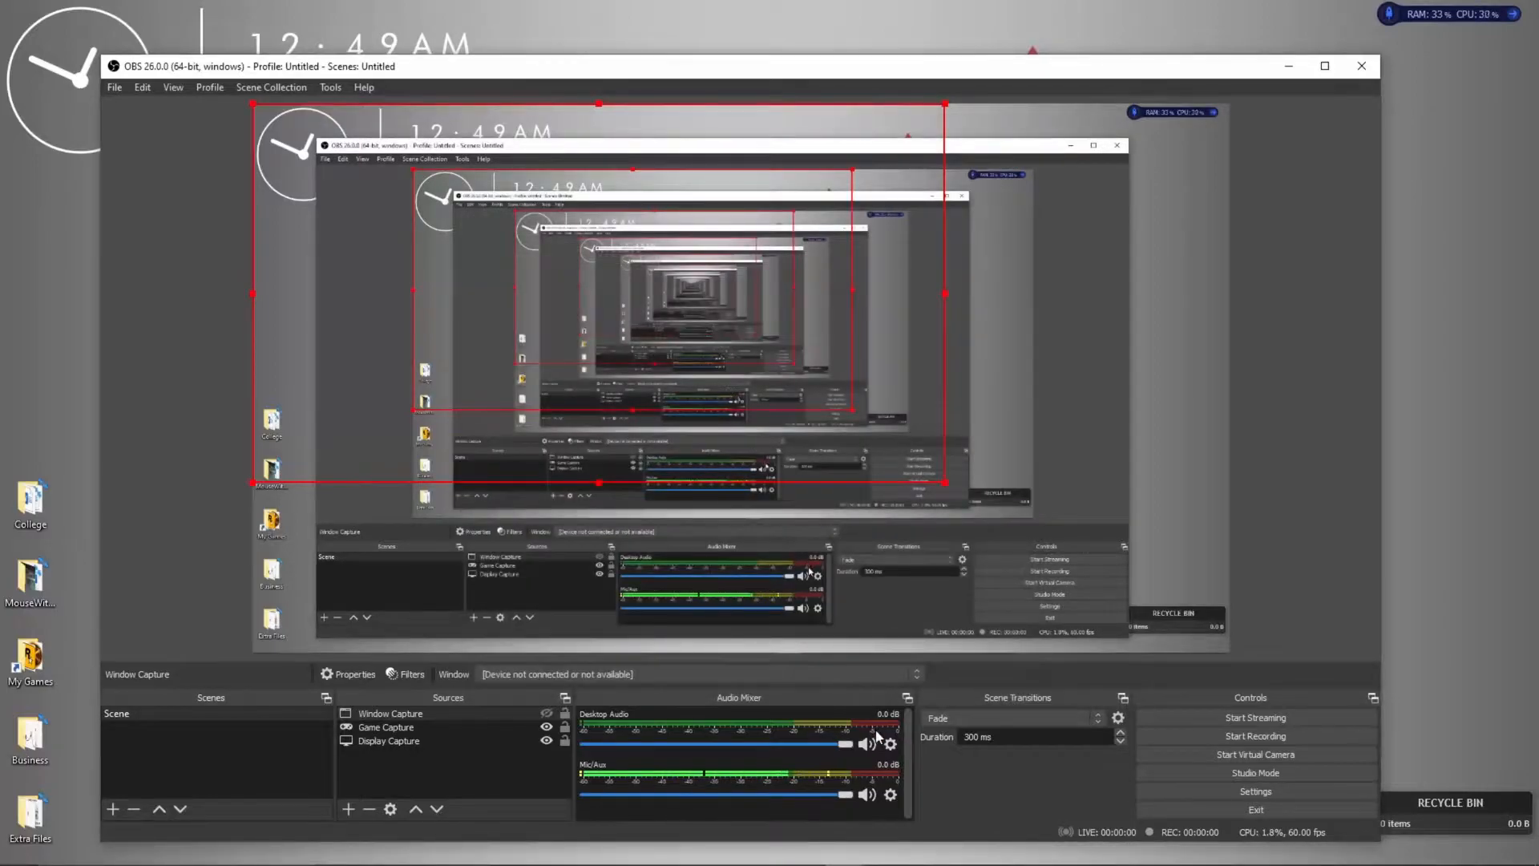
# Compare the VoiceMeeter mixer's virtual inputs with the device options in the Desktop Audio properties, and close both.
pyautogui.click(924, 852)
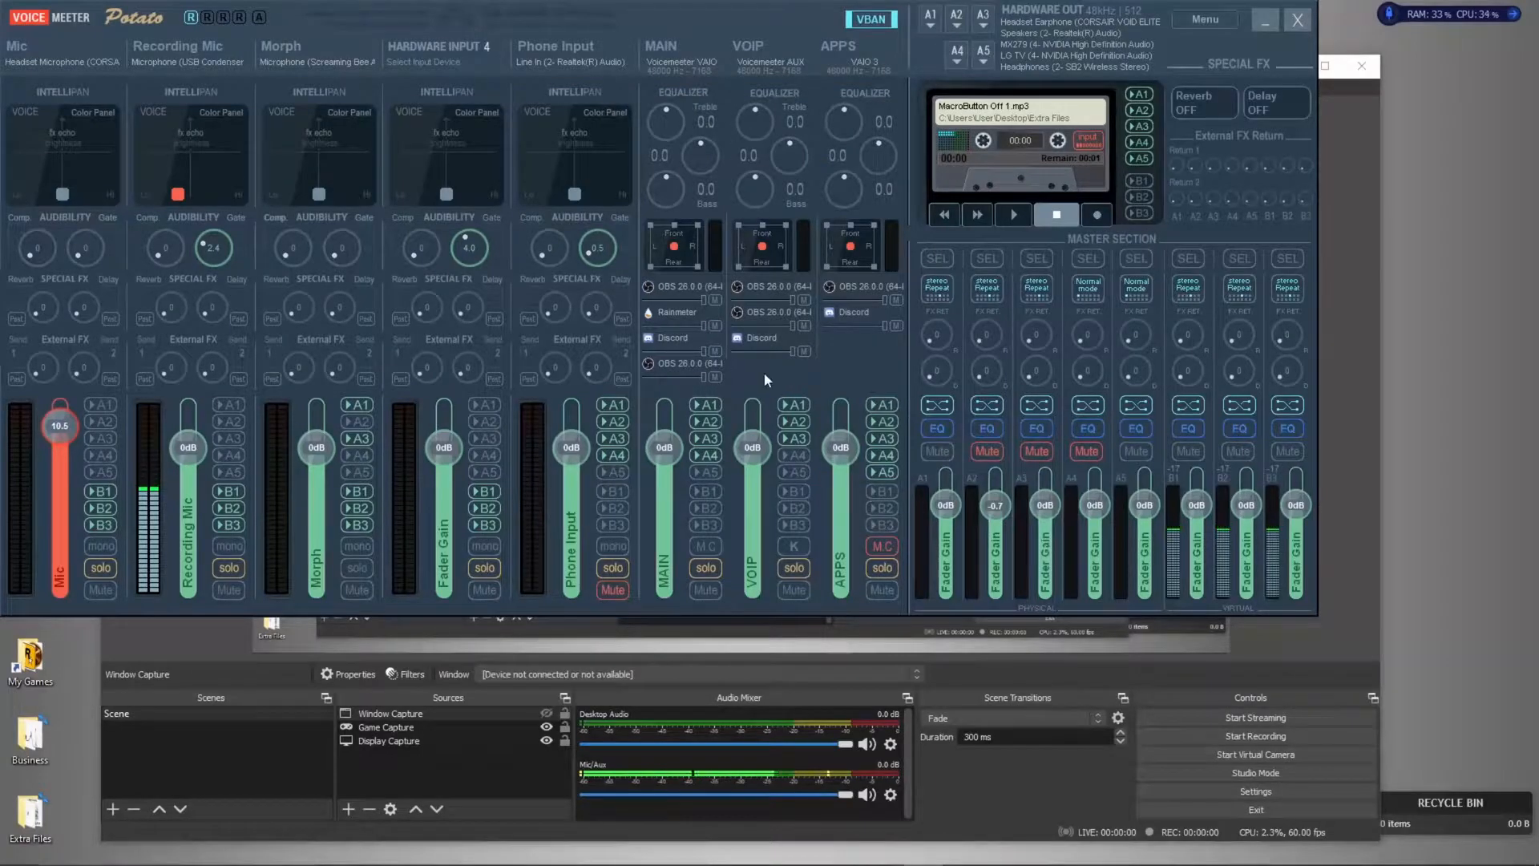
pyautogui.click(1264, 21)
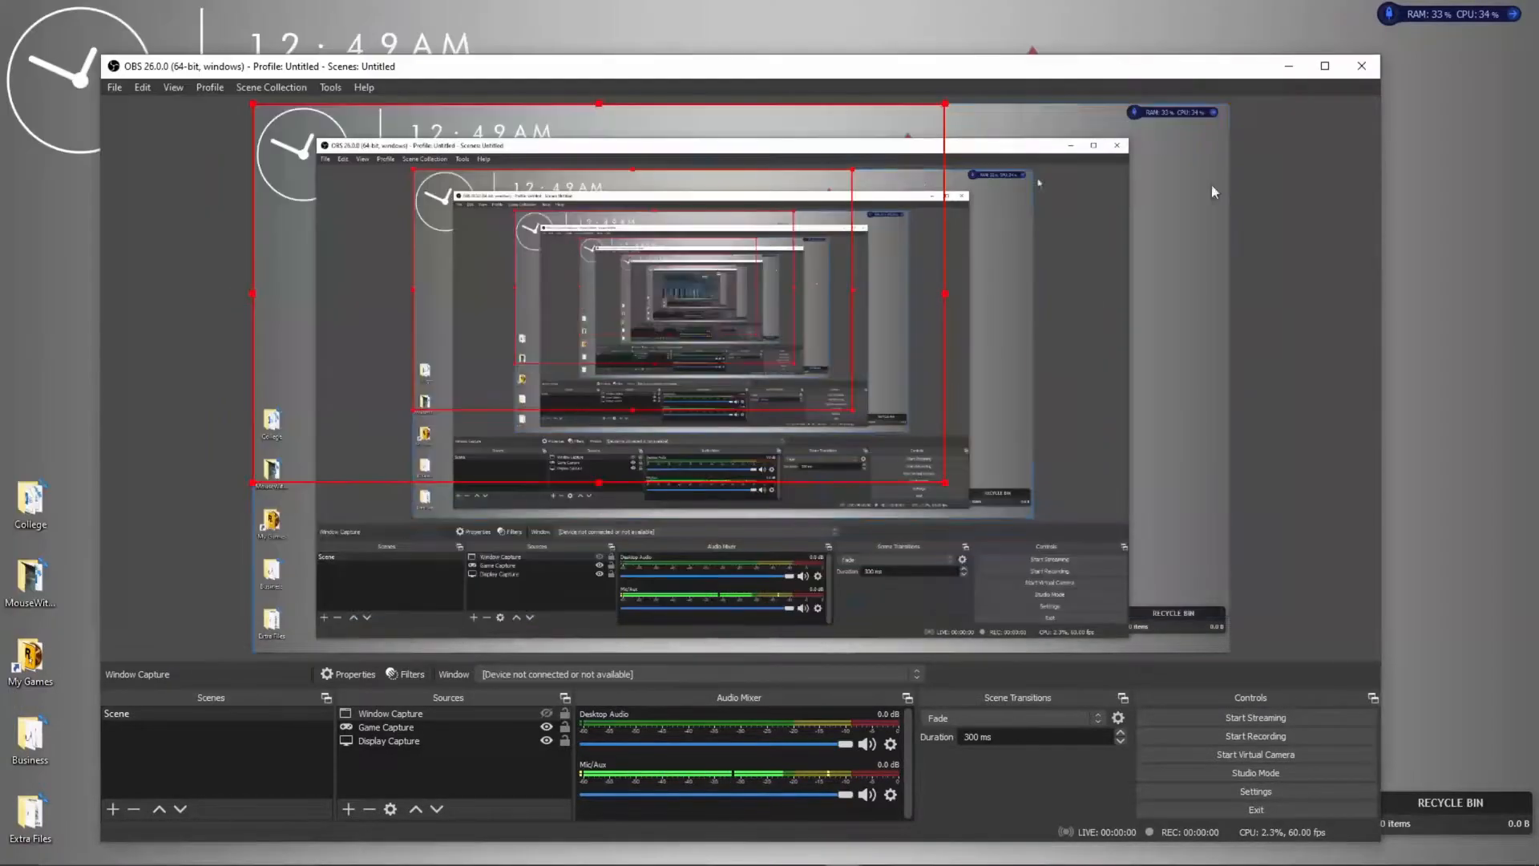
pyautogui.click(889, 744)
pyautogui.click(921, 705)
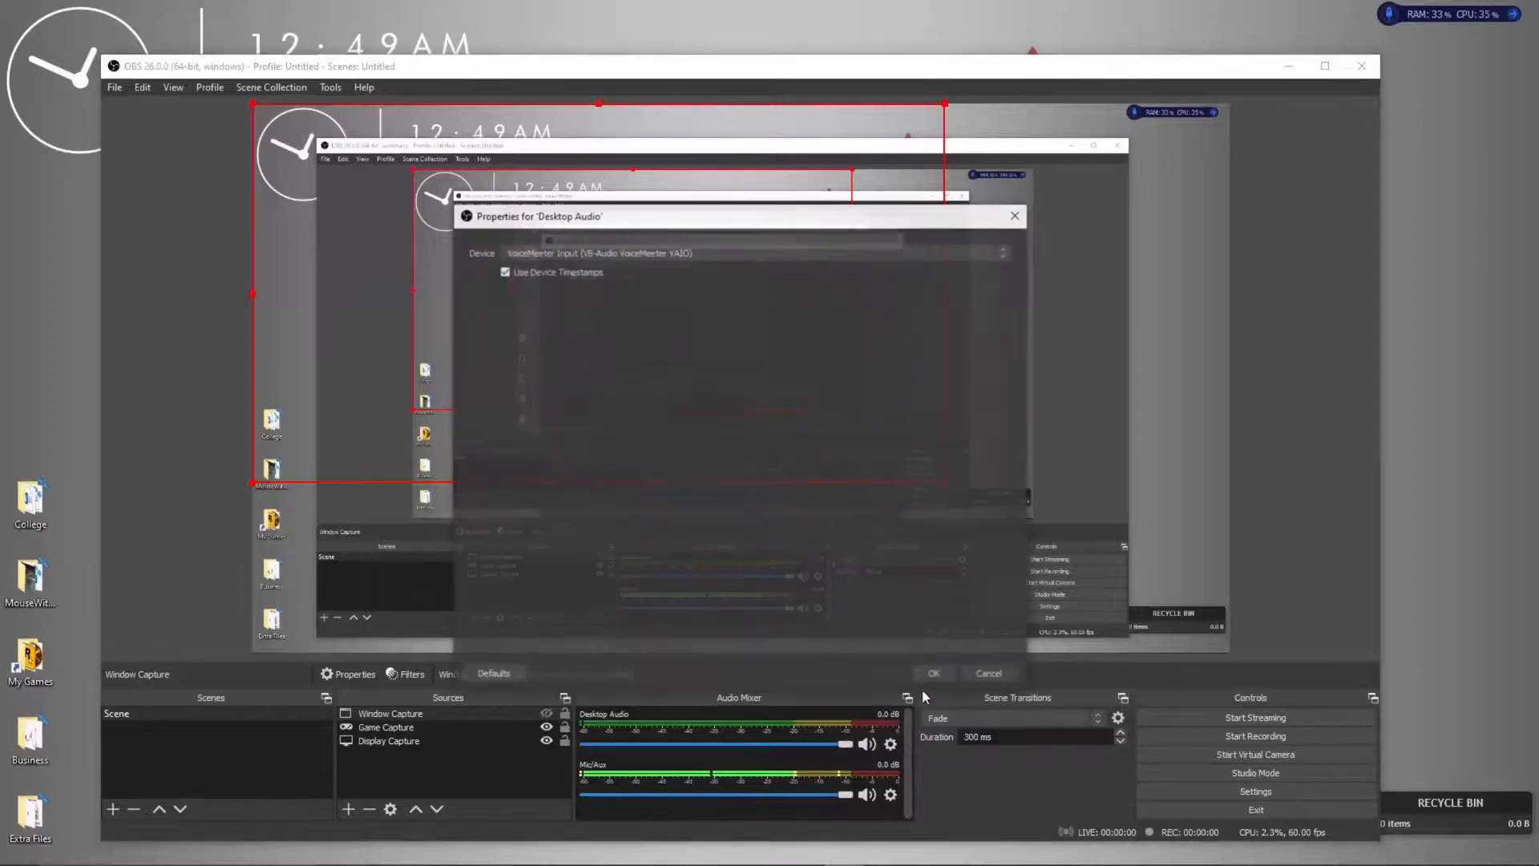
pyautogui.click(681, 251)
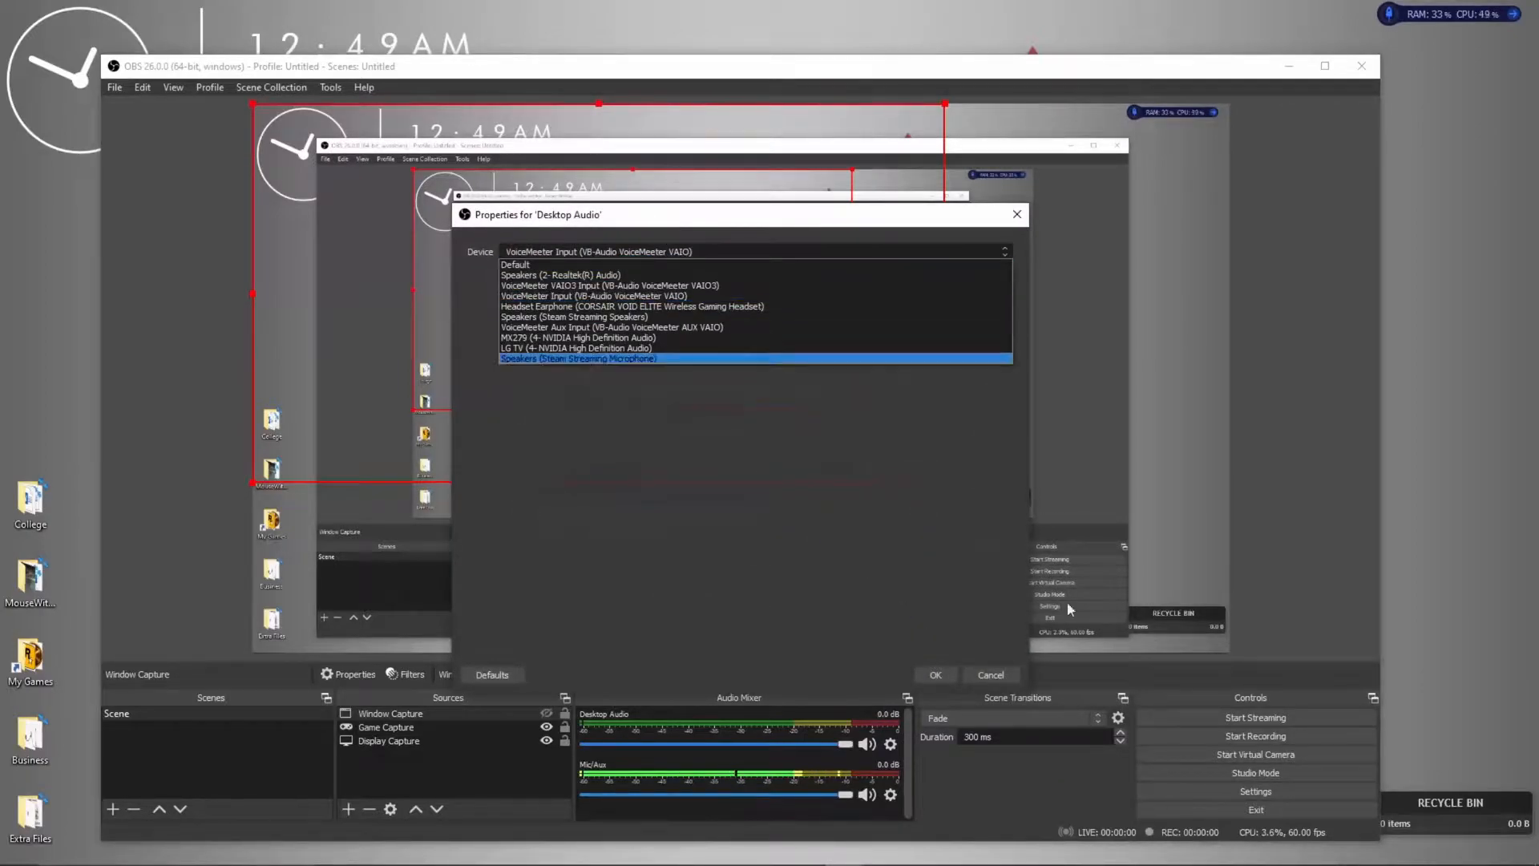
pyautogui.click(924, 850)
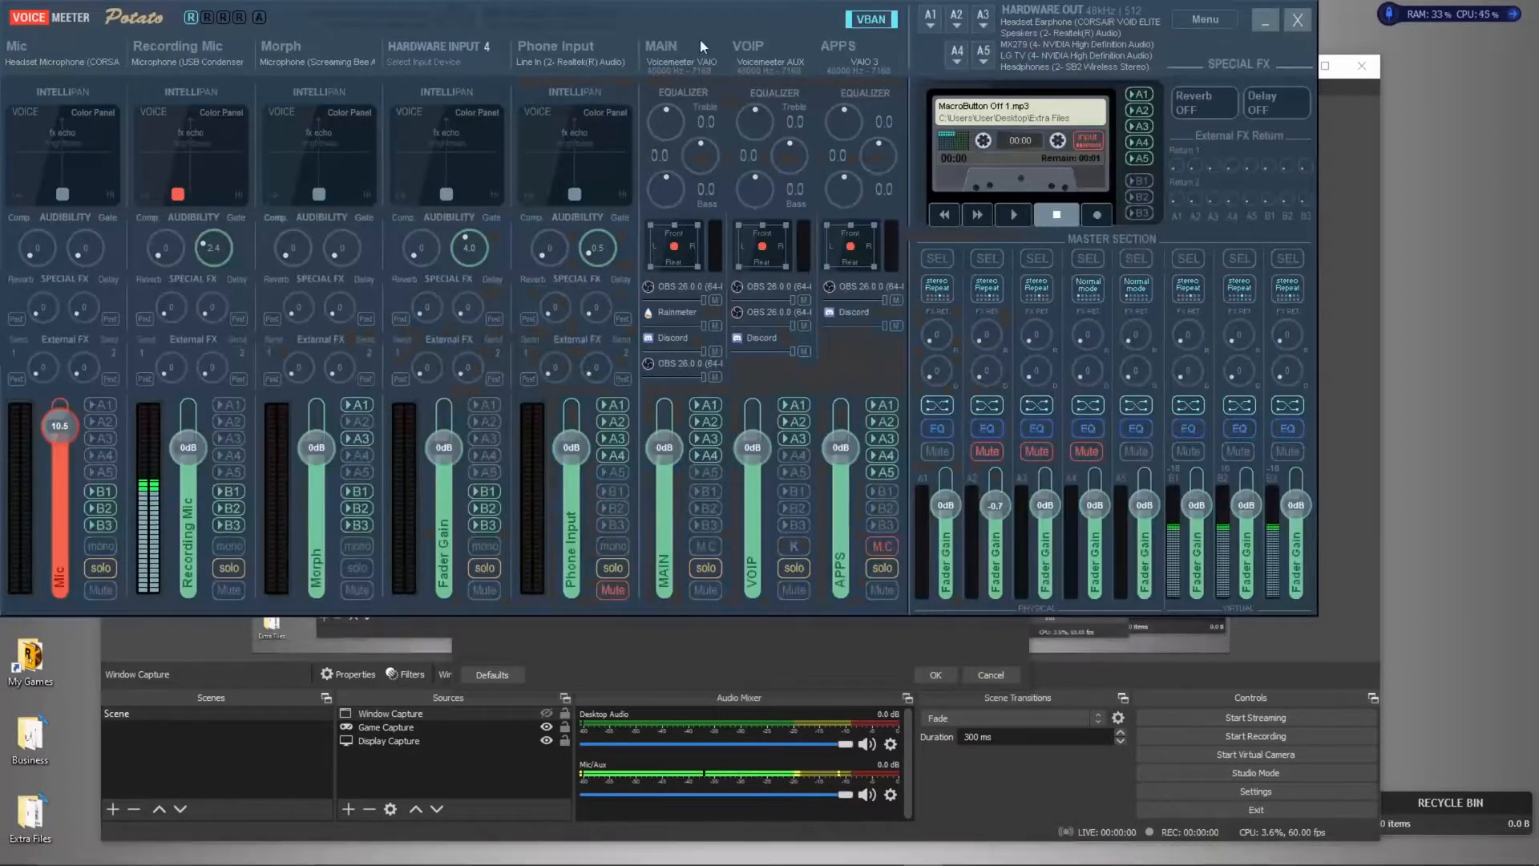
pyautogui.click(1264, 22)
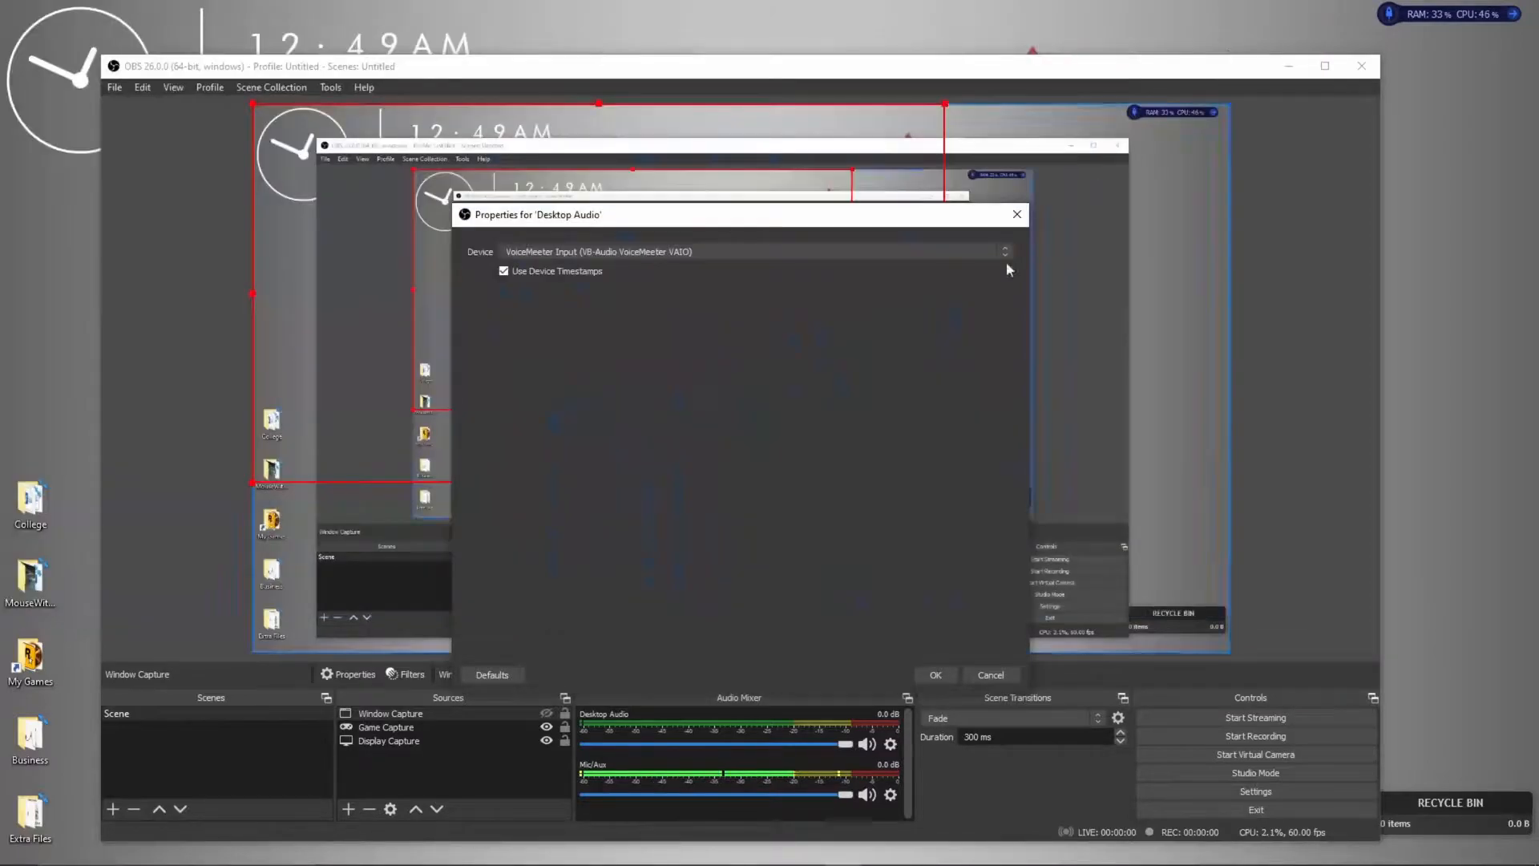
pyautogui.click(991, 675)
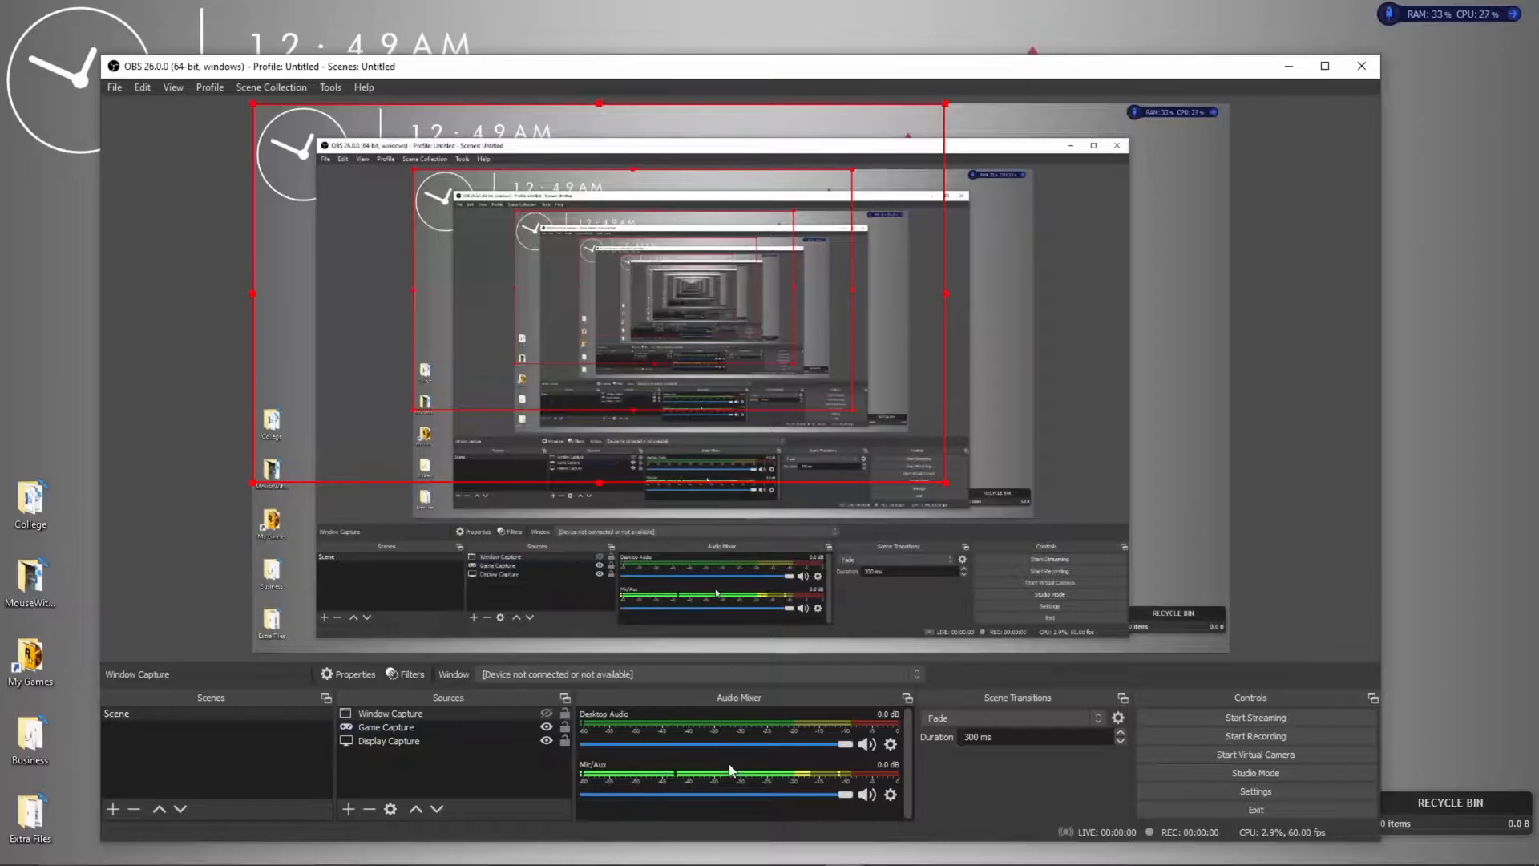
# Add an Audio Output Capture source with the default name and set its device to VoiceMeeter Aux Input (VB-Audio VoiceMeeter AUX VAIO).
pyautogui.click(350, 808)
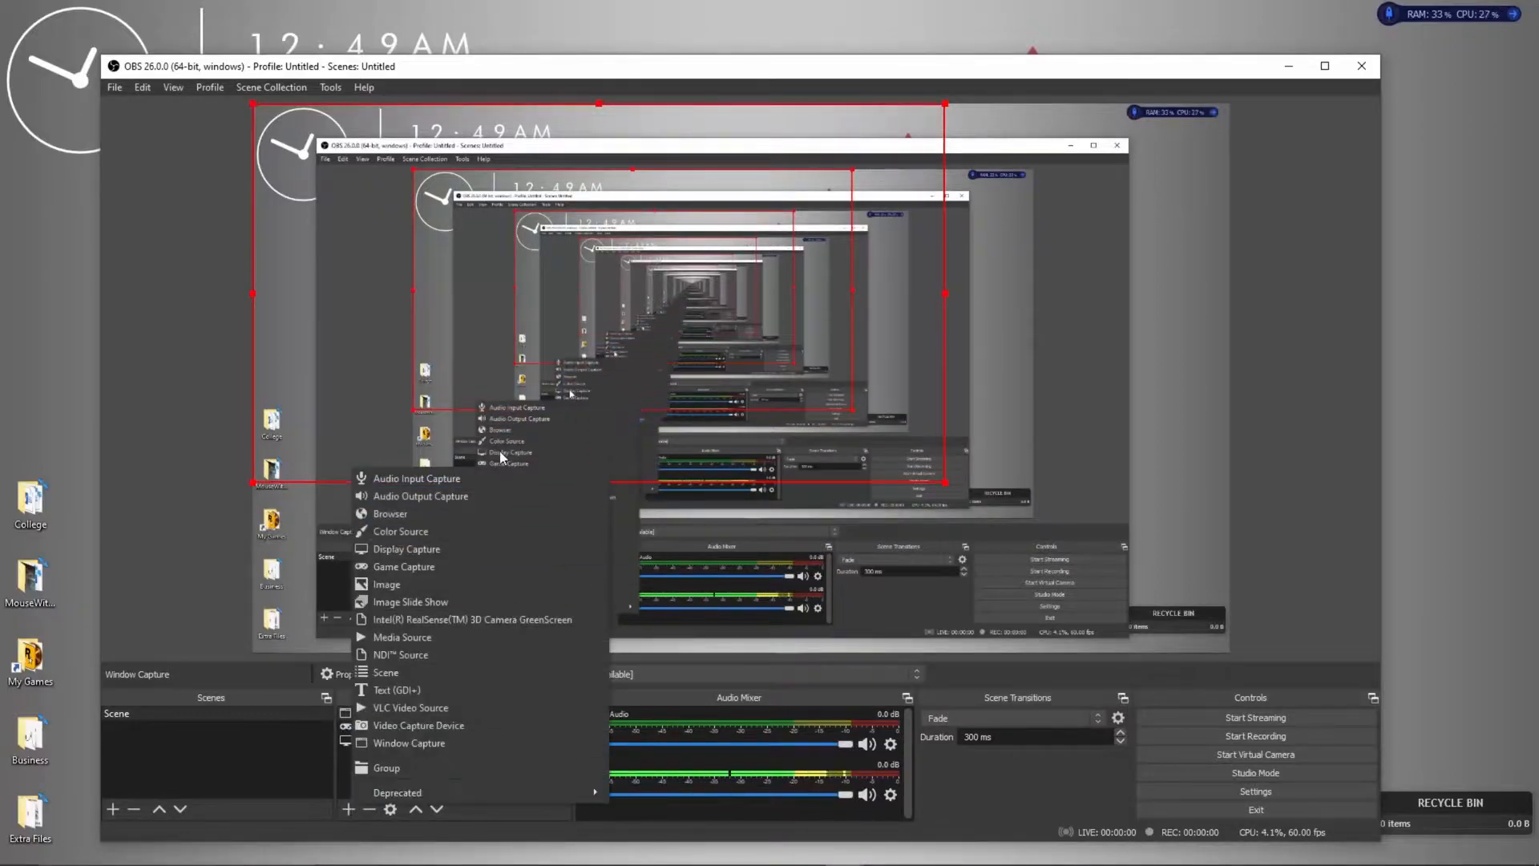
pyautogui.click(481, 498)
pyautogui.click(784, 574)
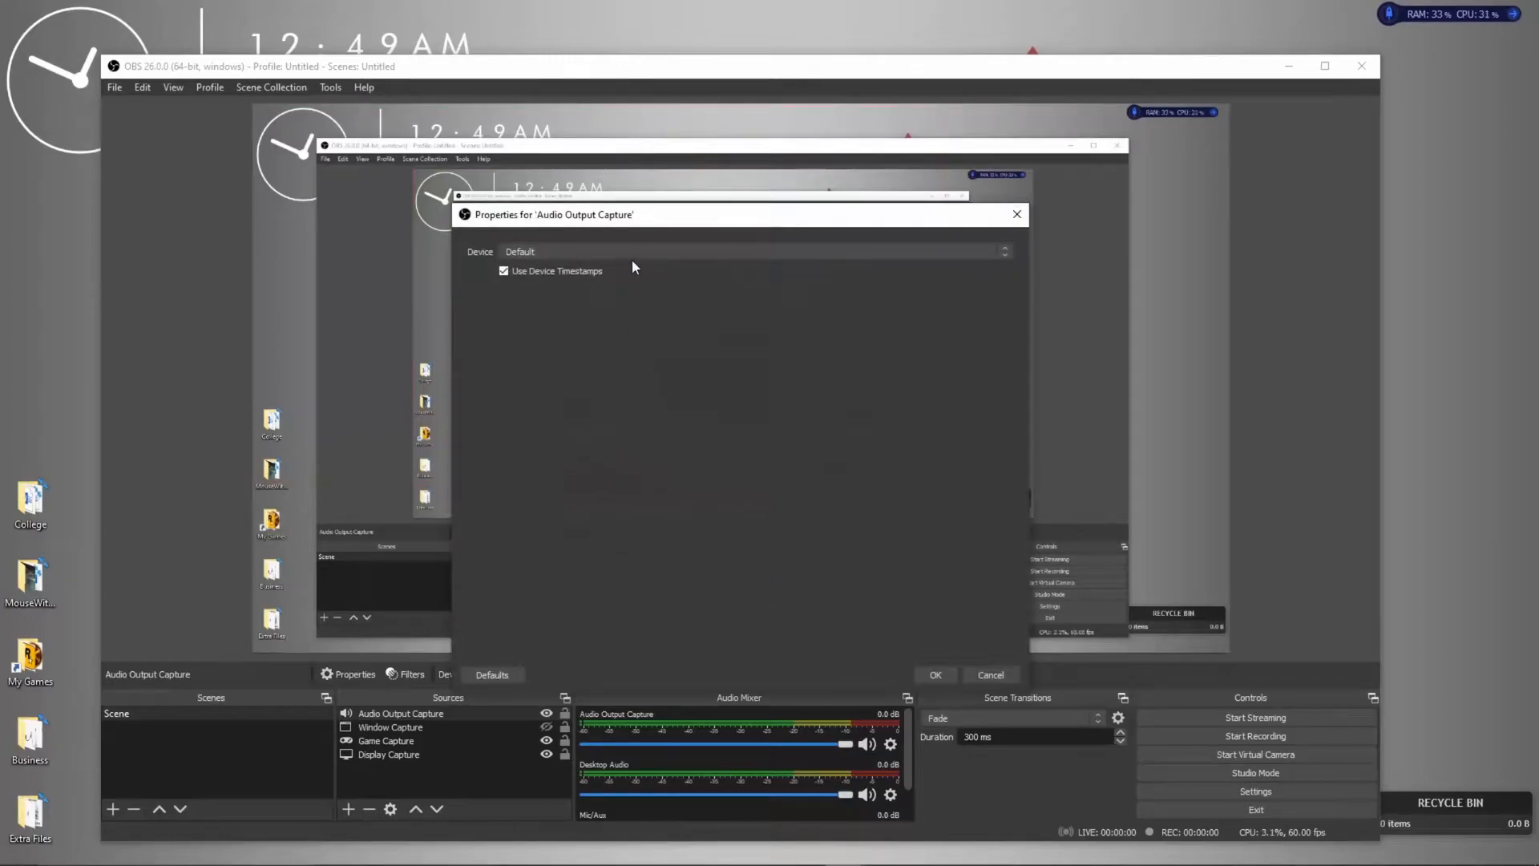
pyautogui.click(606, 253)
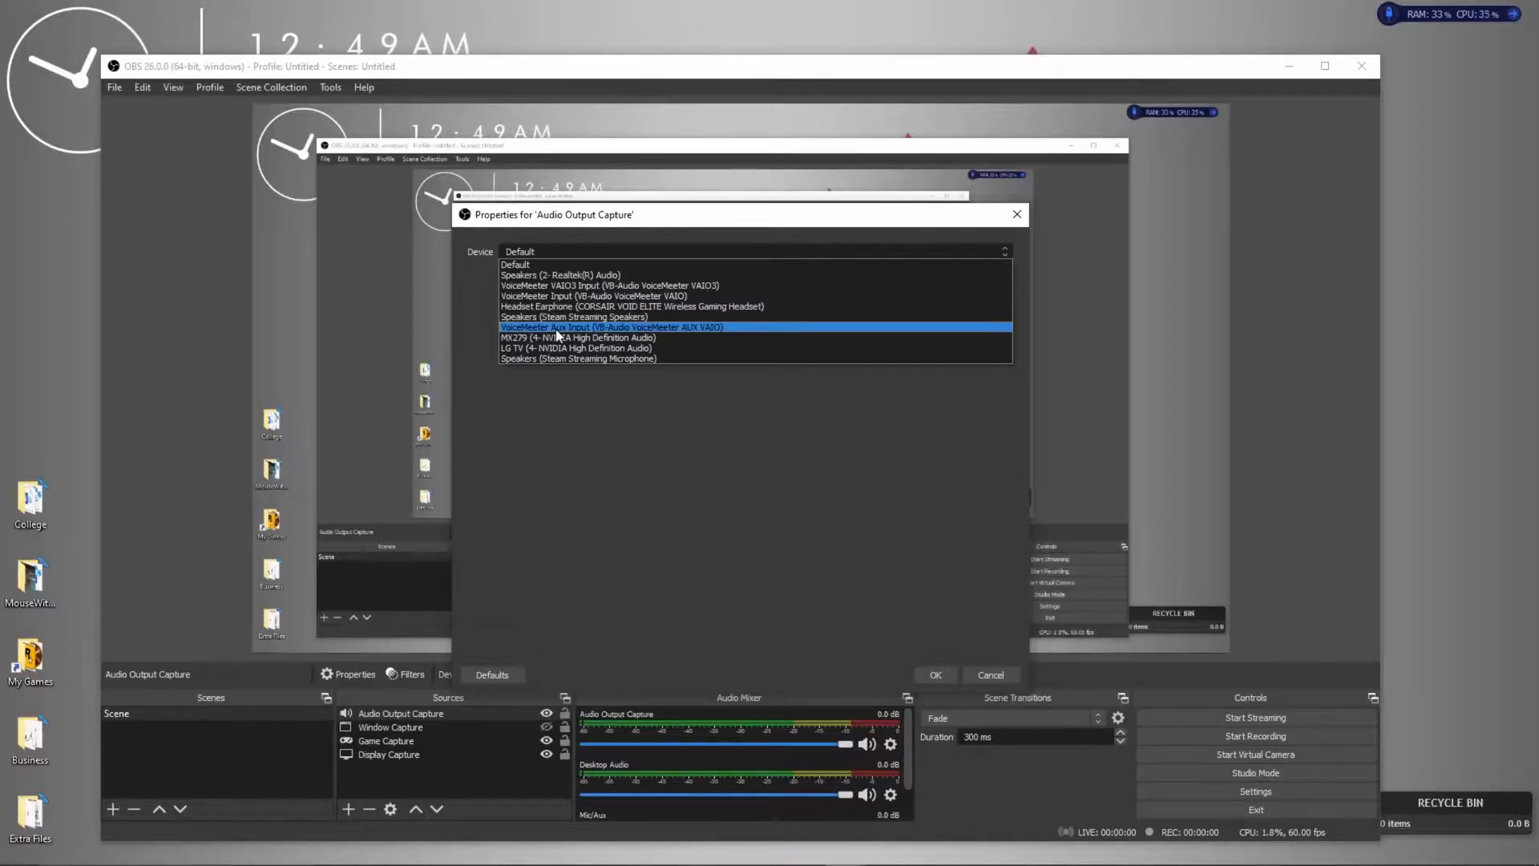
pyautogui.click(557, 327)
pyautogui.click(923, 673)
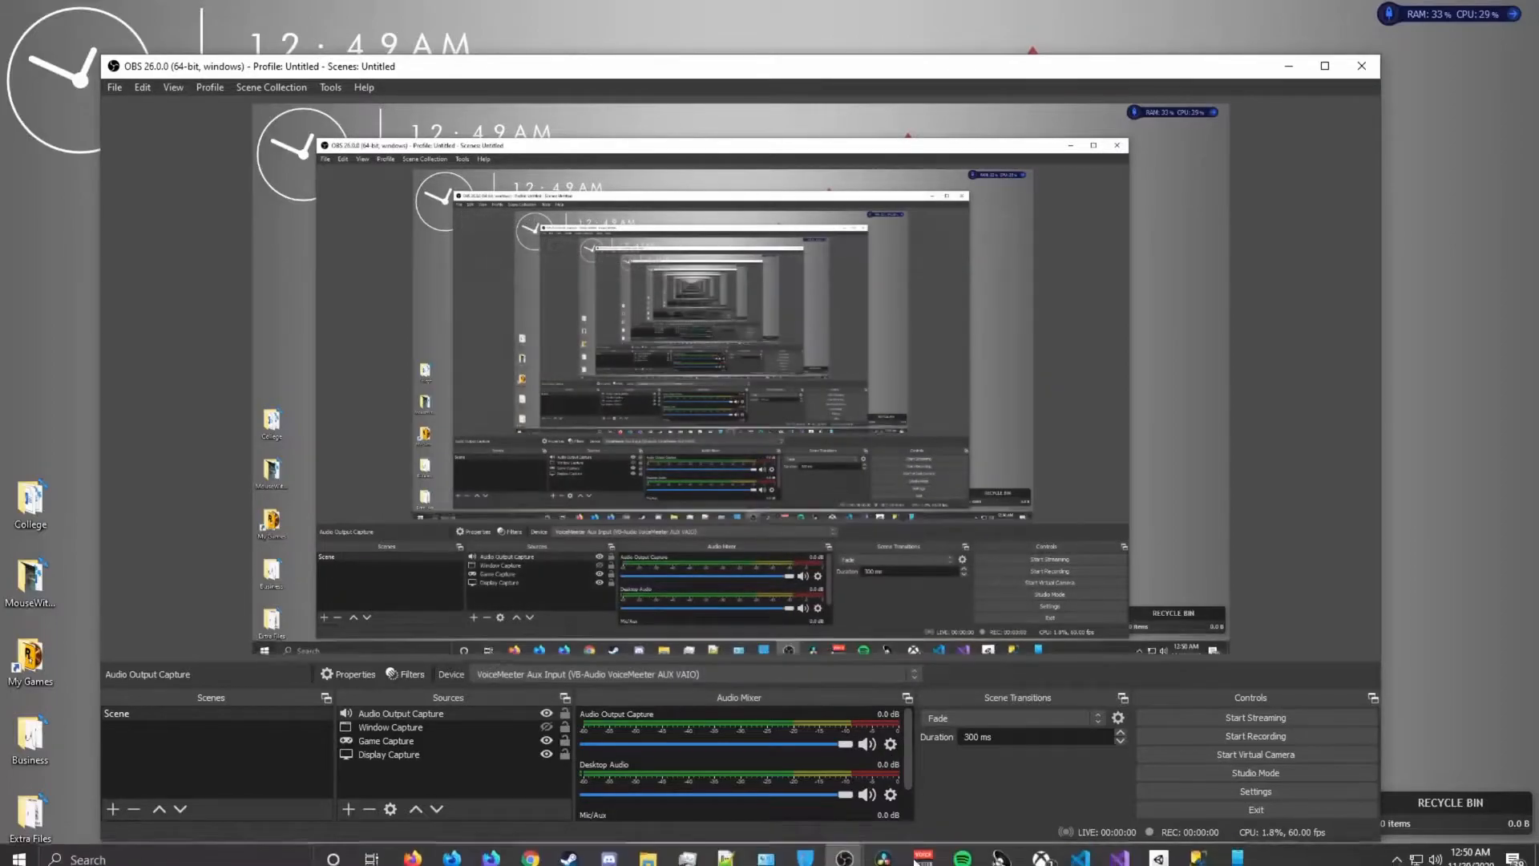
# Review the VoiceMeeter mixer and the Audio Output Capture source's device properties, and close both.
pyautogui.click(923, 849)
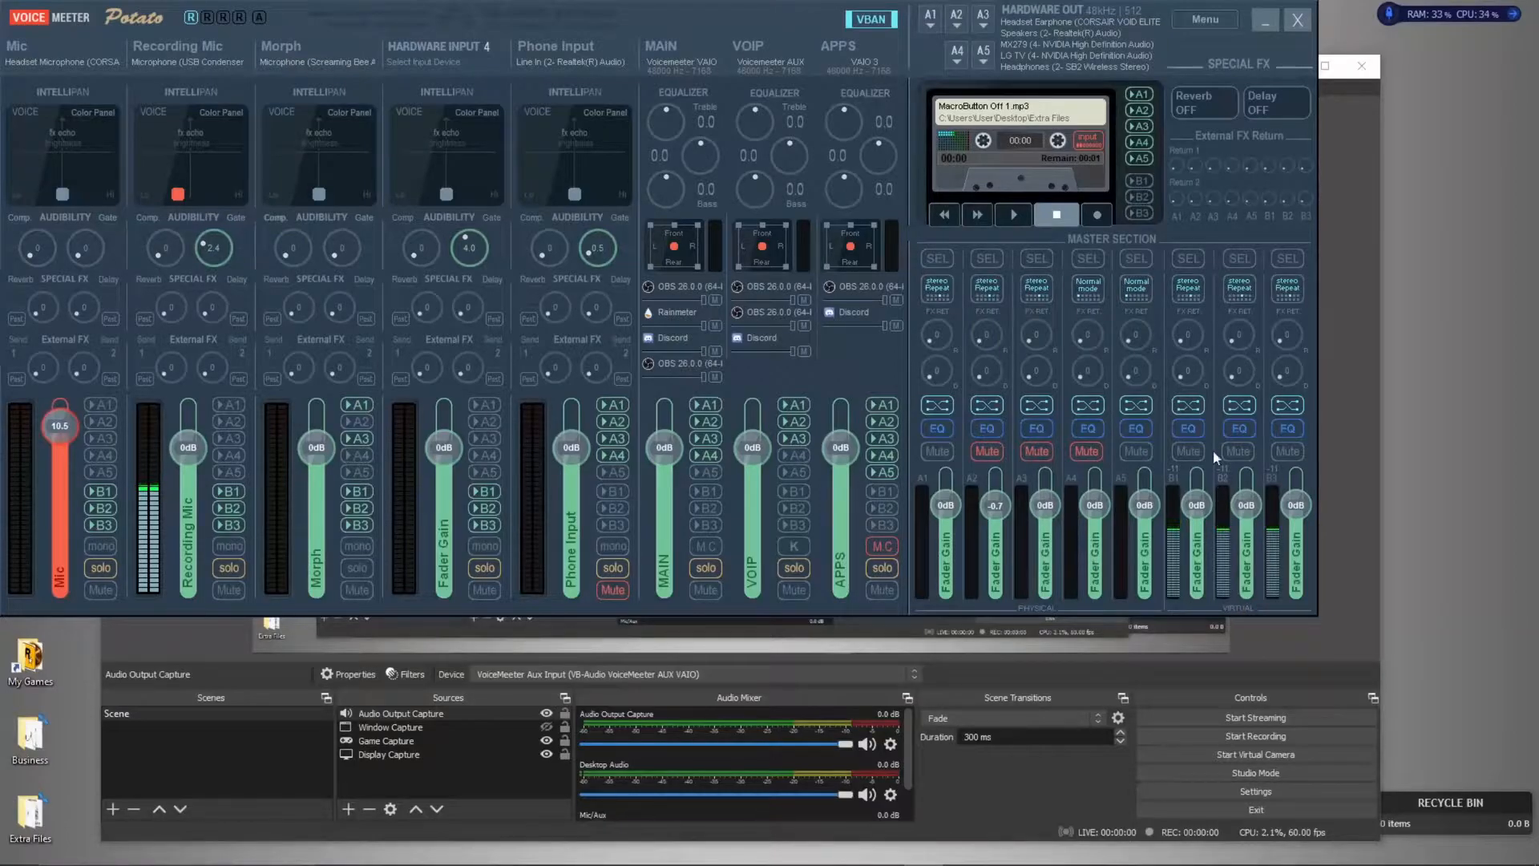
pyautogui.click(1263, 19)
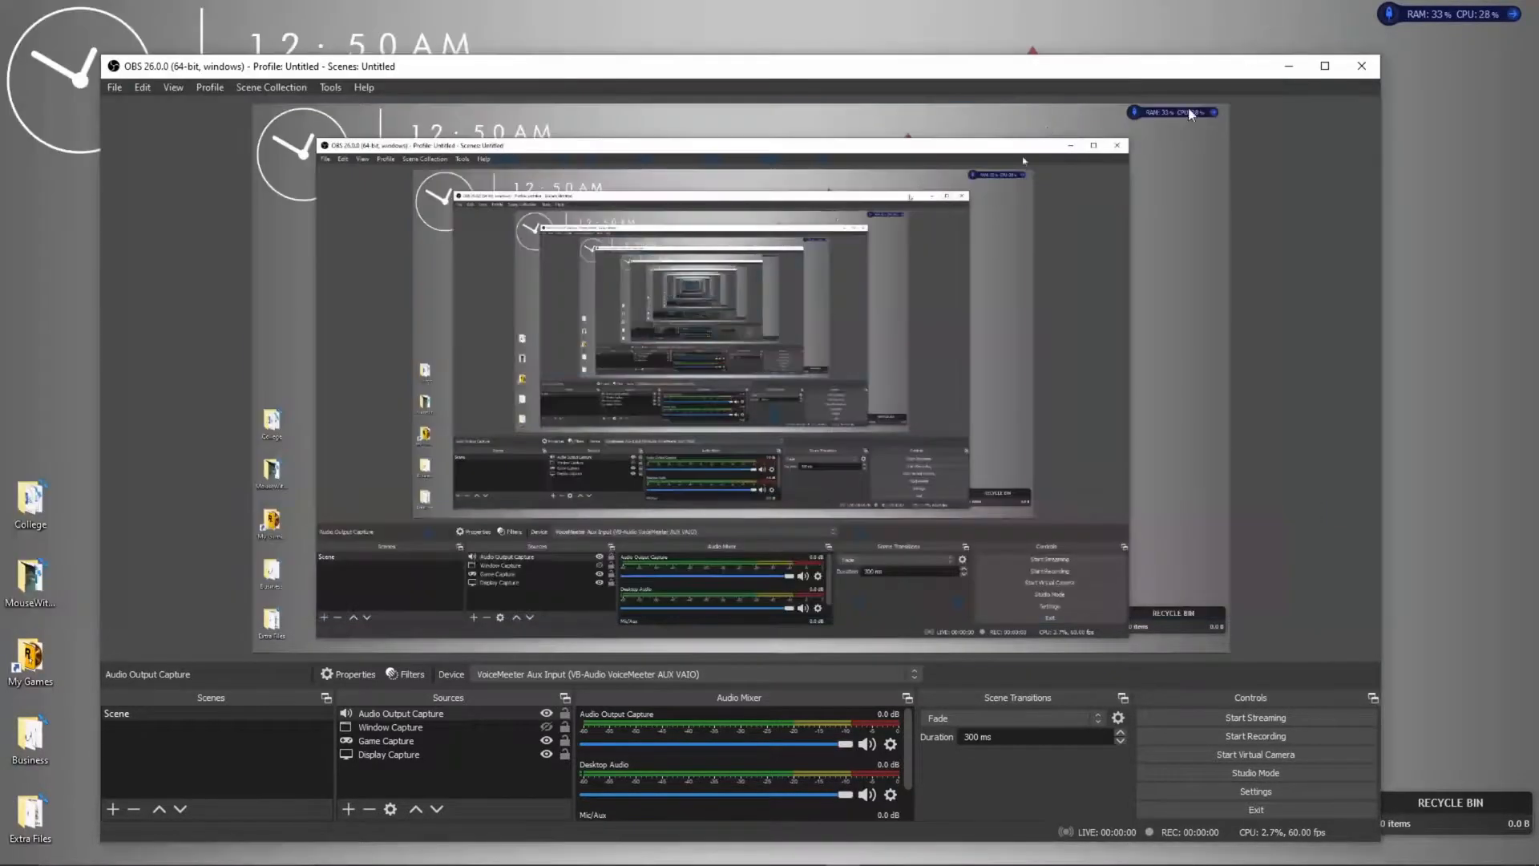
pyautogui.scroll(-2, 681, 762)
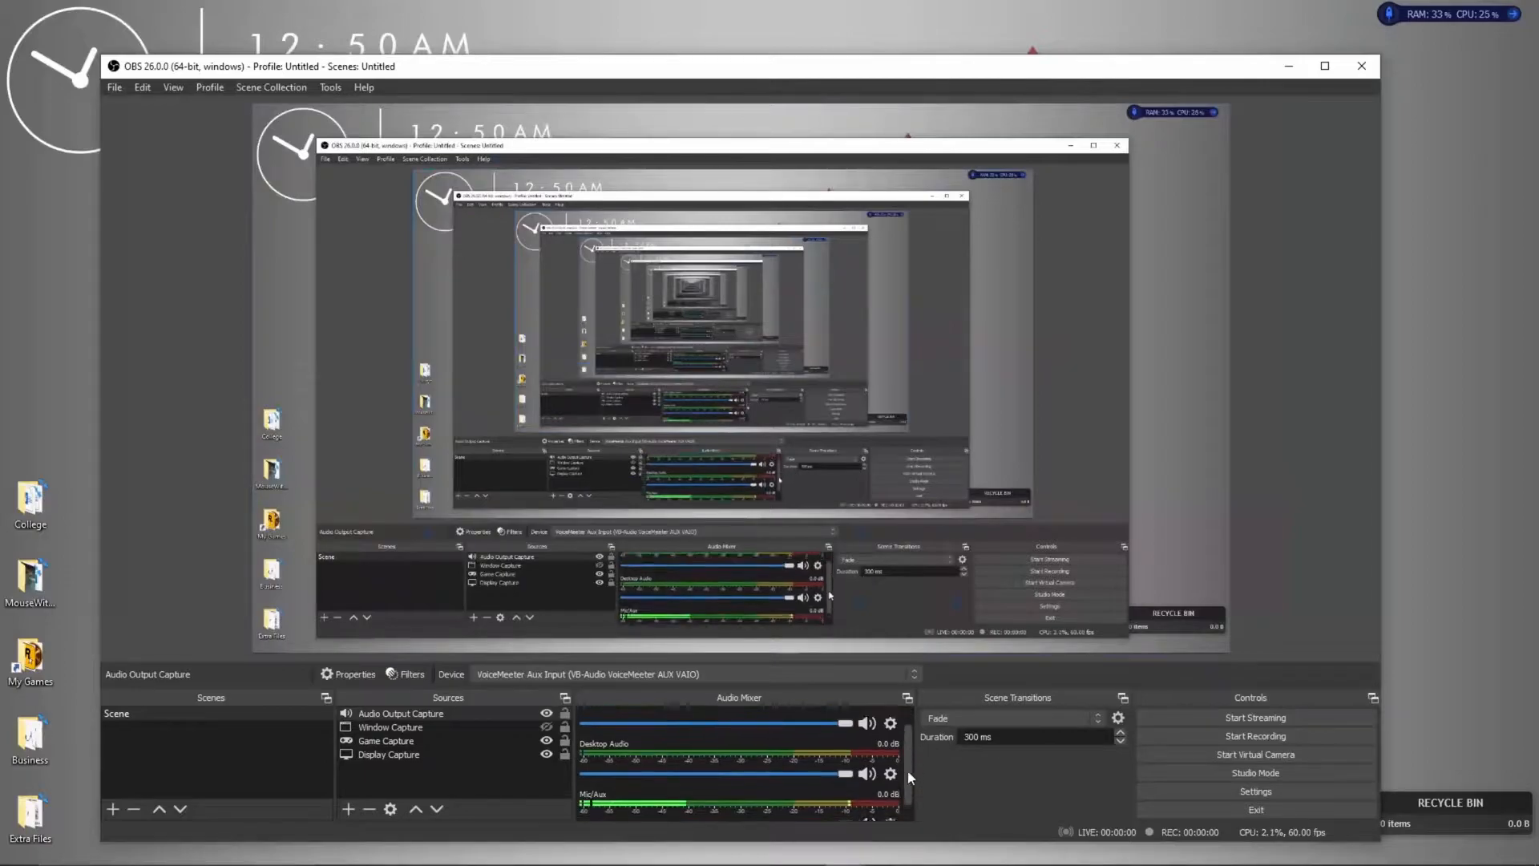
pyautogui.scroll(2, 721, 760)
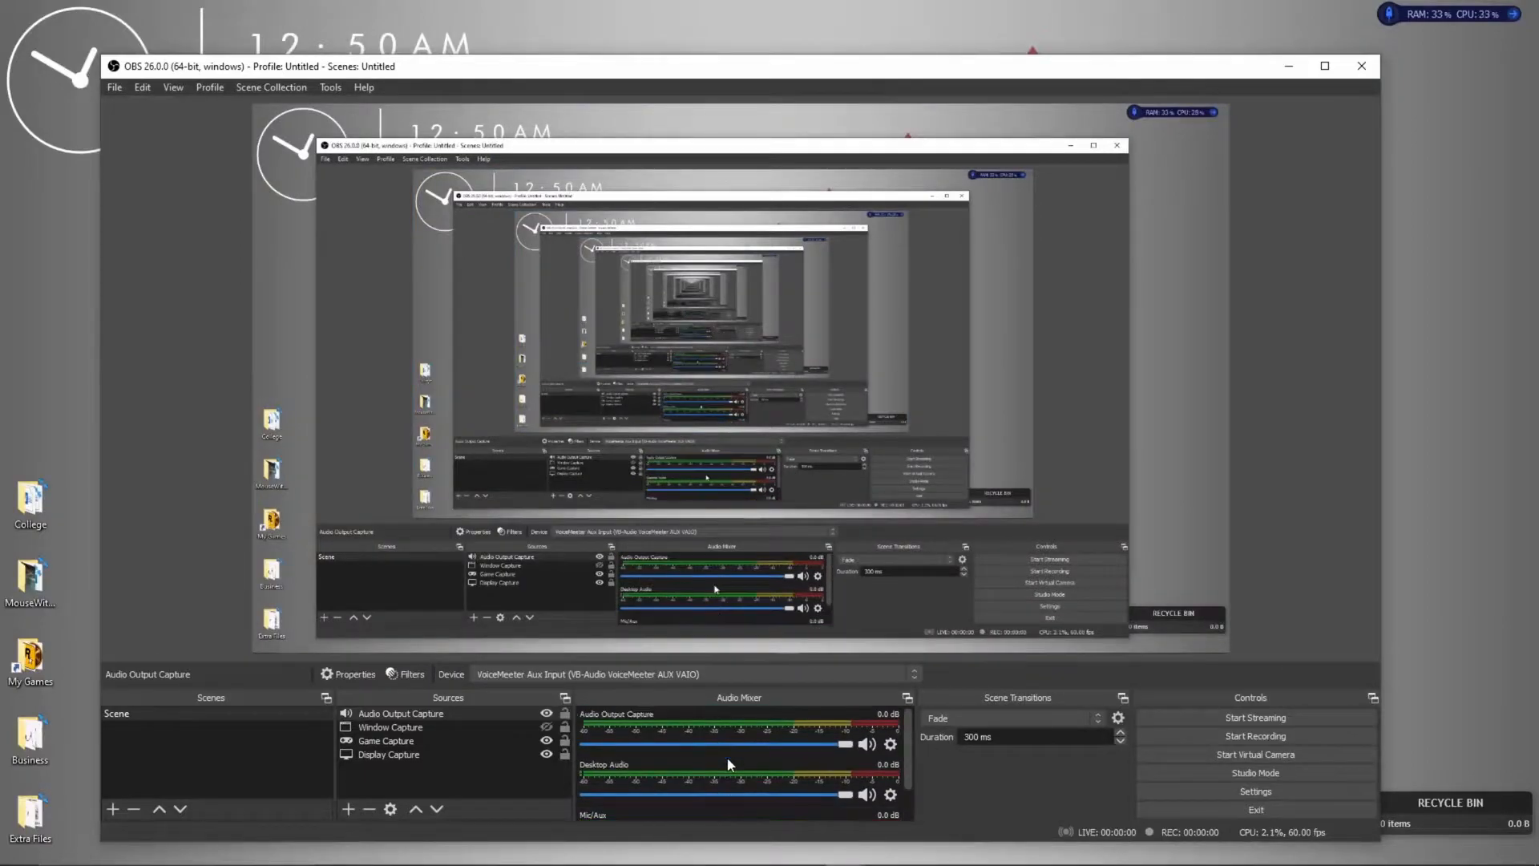
pyautogui.click(890, 743)
pyautogui.click(925, 719)
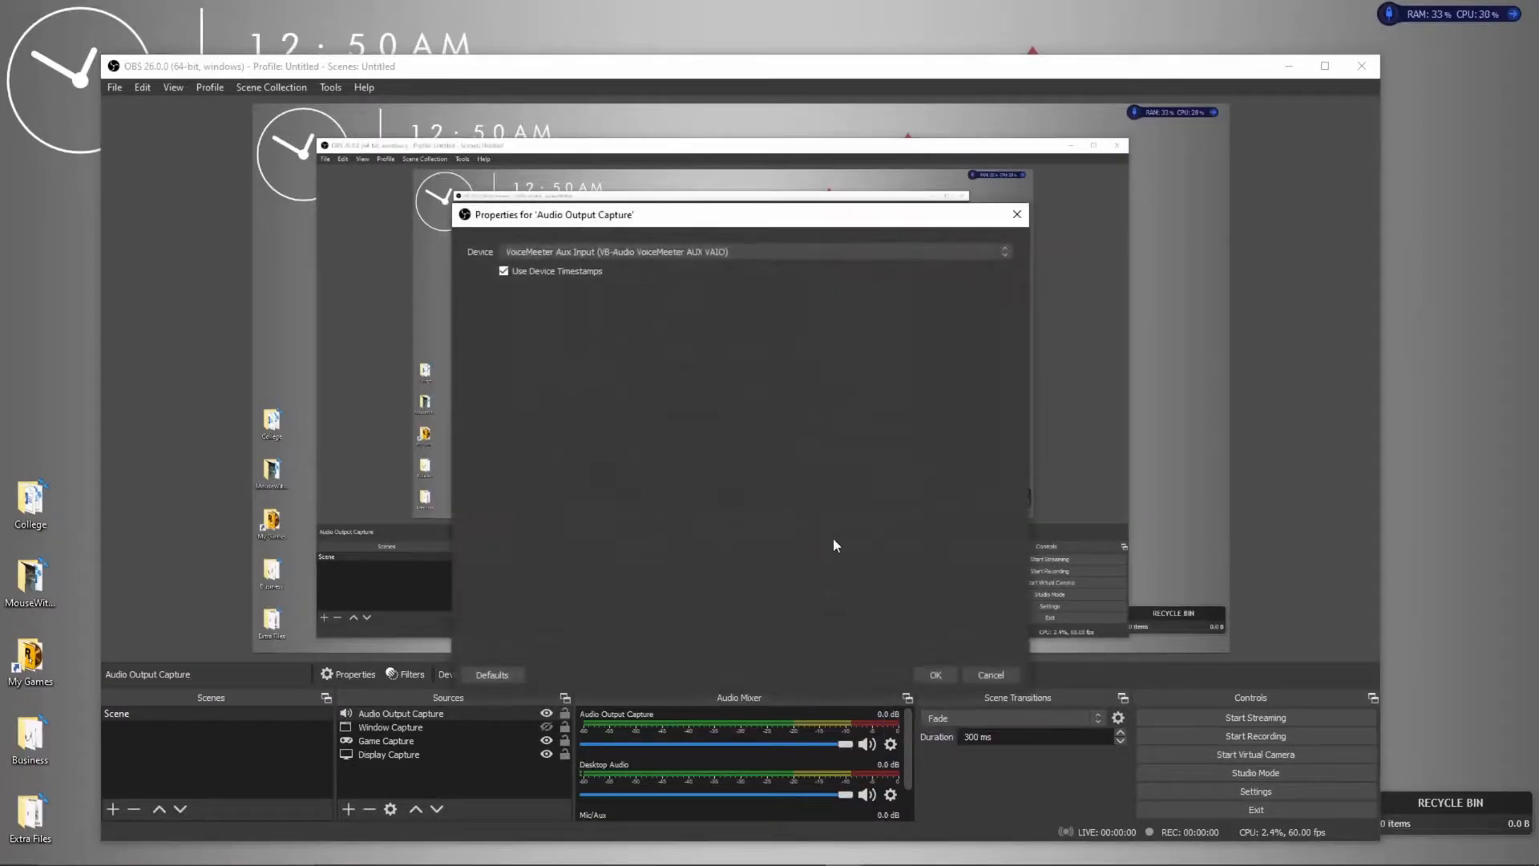
pyautogui.click(992, 676)
# Rename the Audio Output Capture source to Discord.
pyautogui.click(890, 744)
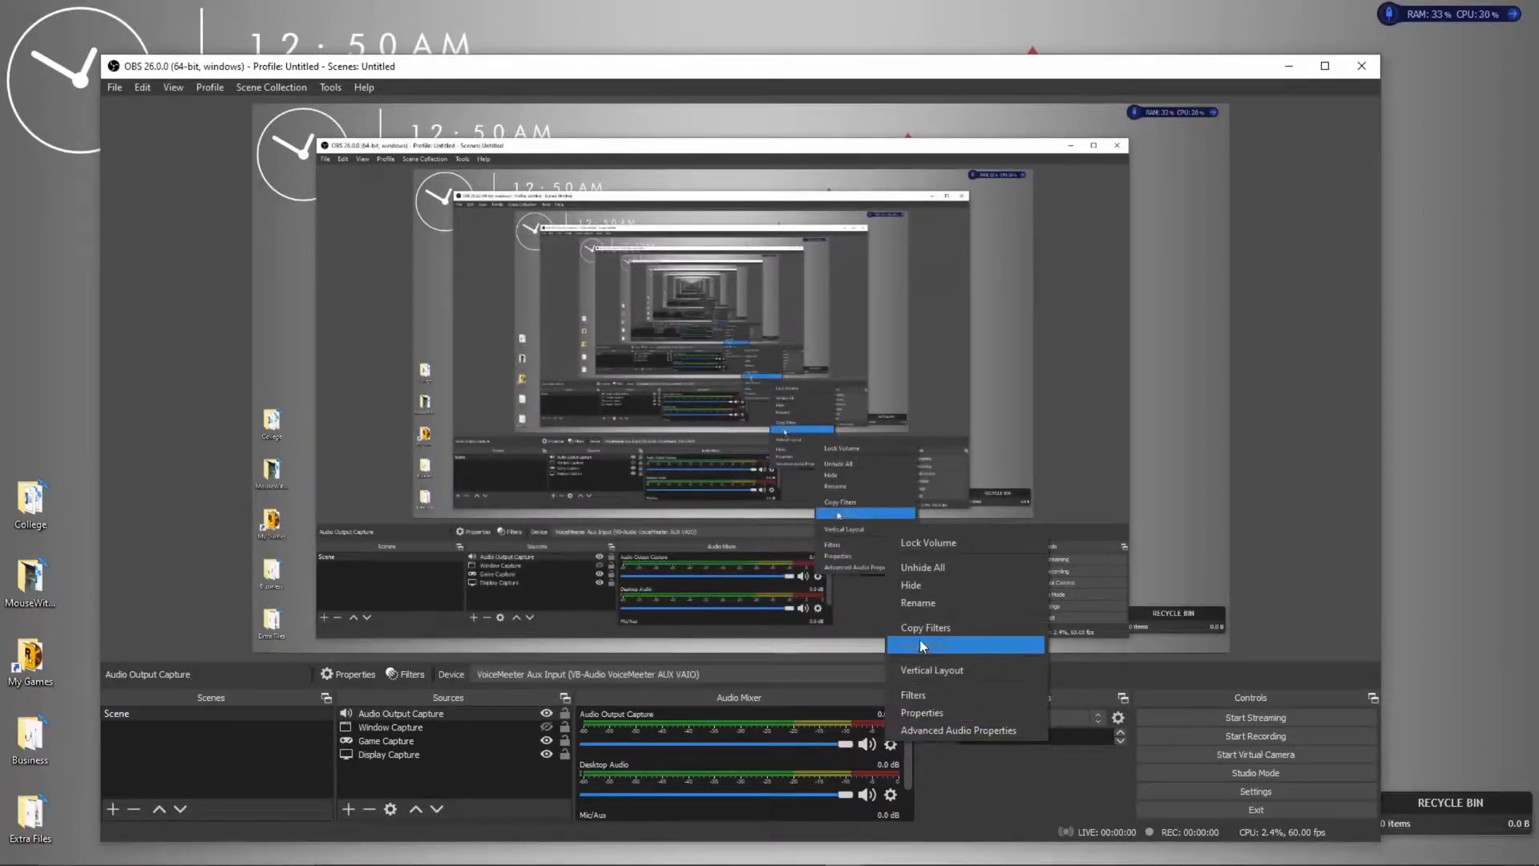
pyautogui.click(917, 603)
pyautogui.write('Discord')
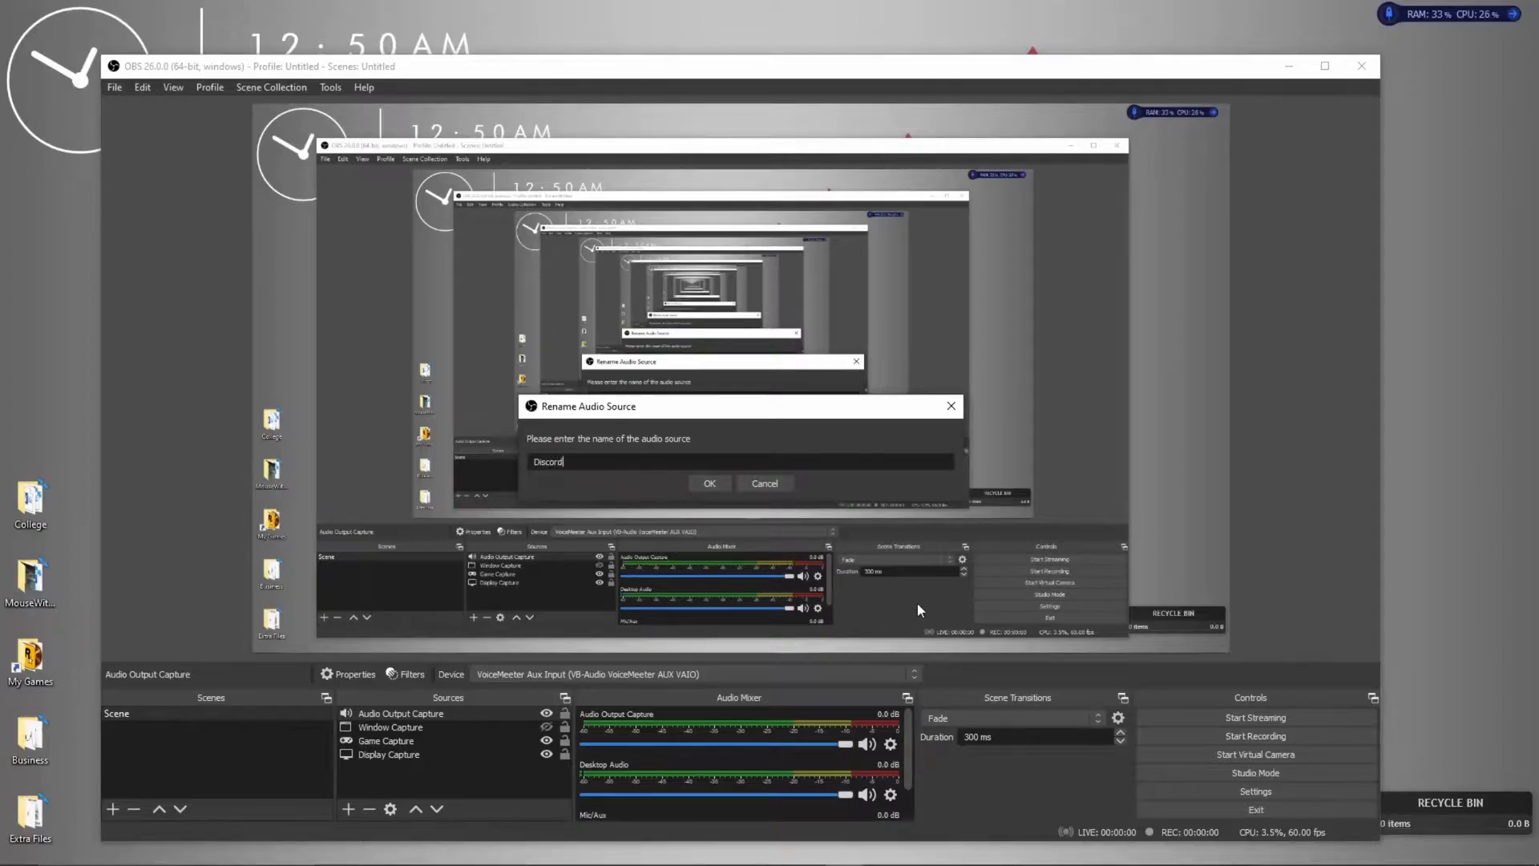
pyautogui.press('Return')
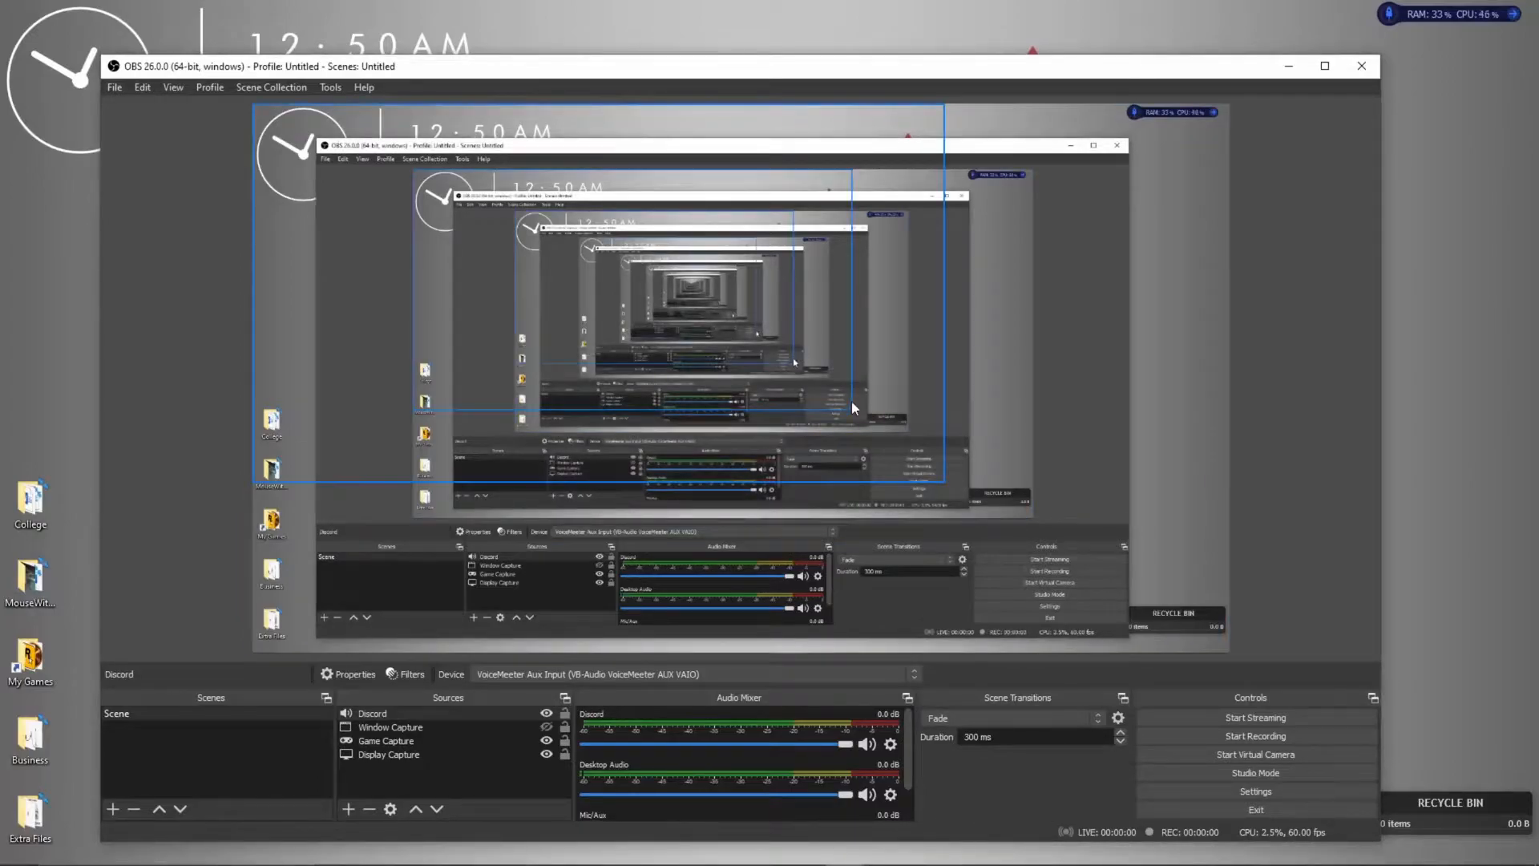
pyautogui.click(290, 90)
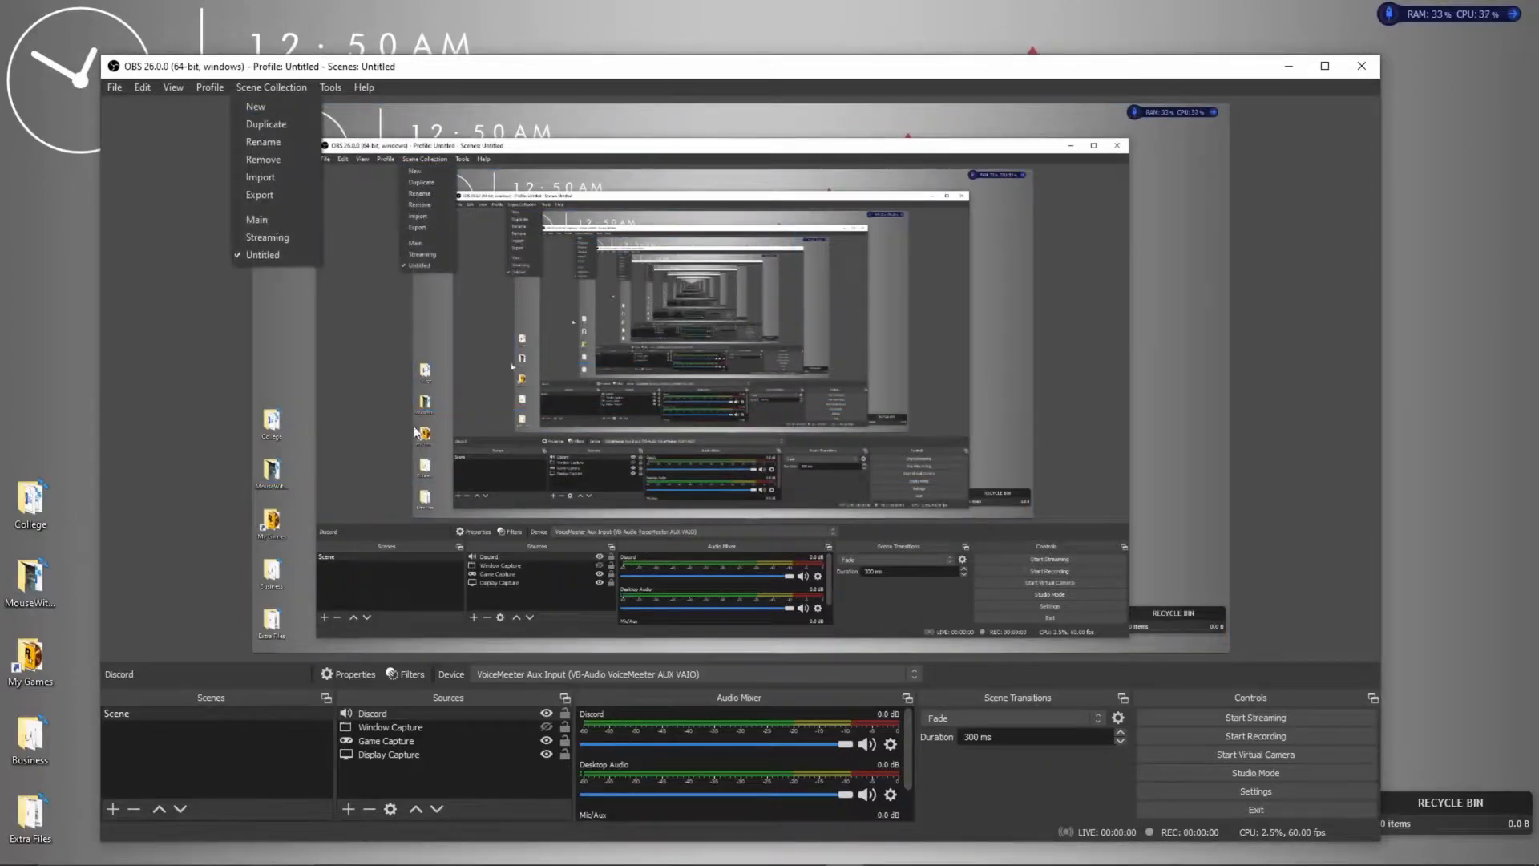
pyautogui.click(167, 535)
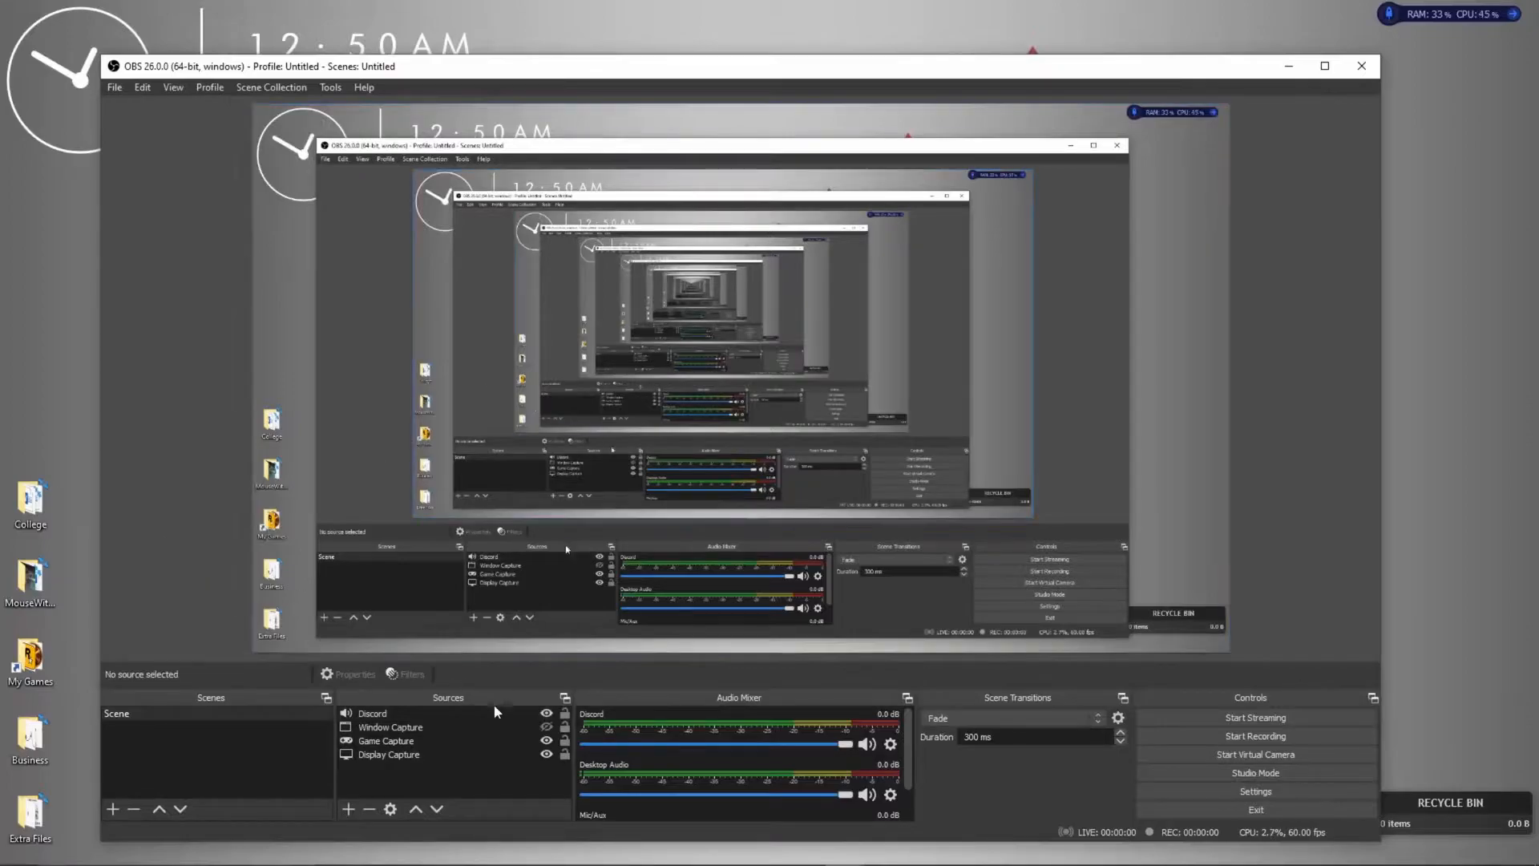
# Open the application settings and go through the streaming output options to the recording output options.
pyautogui.click(1218, 798)
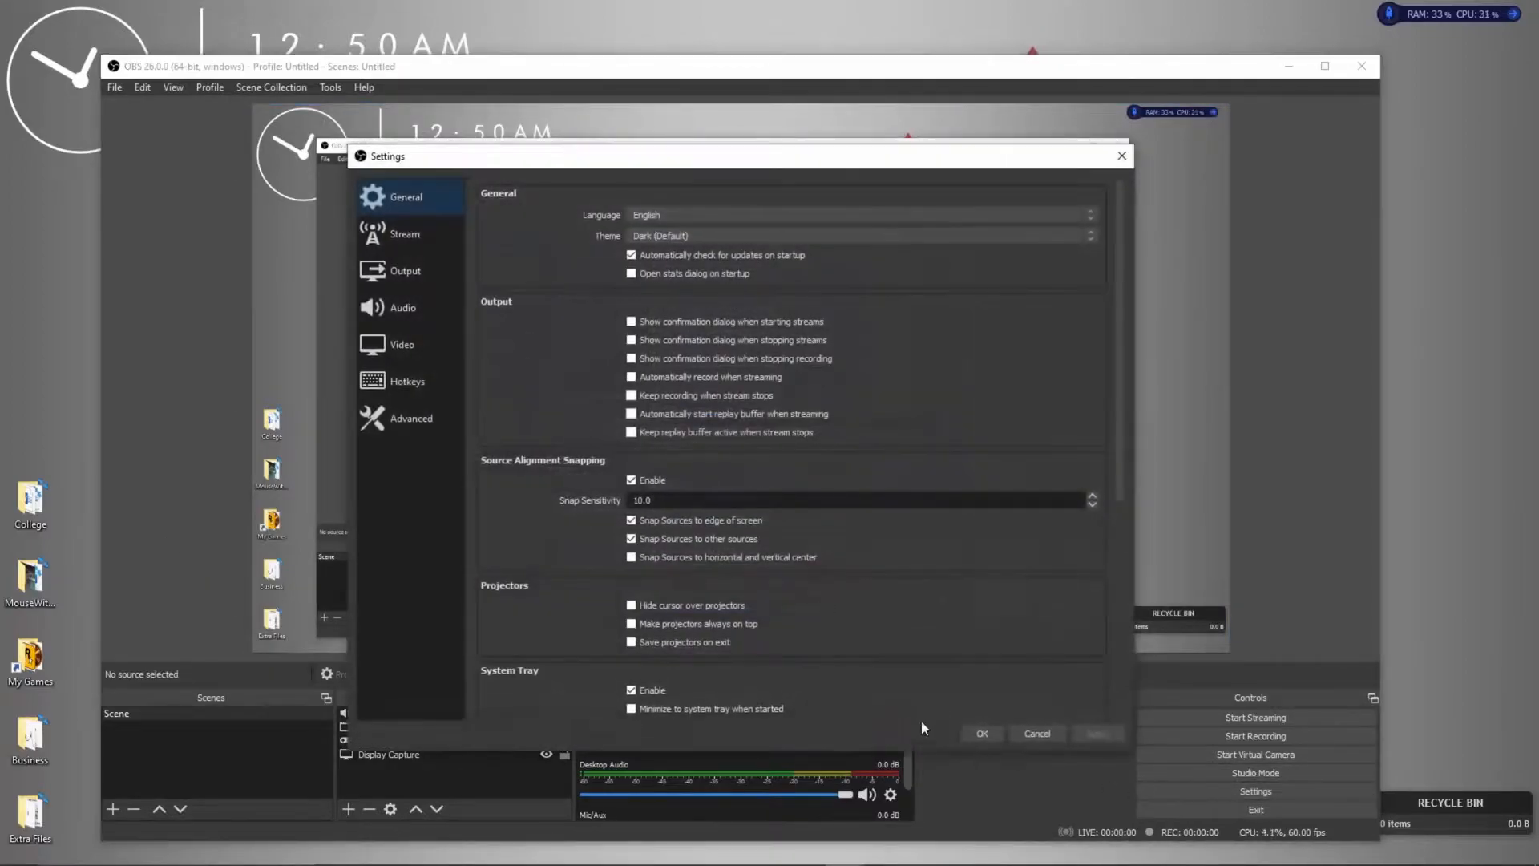
pyautogui.click(424, 225)
pyautogui.click(400, 279)
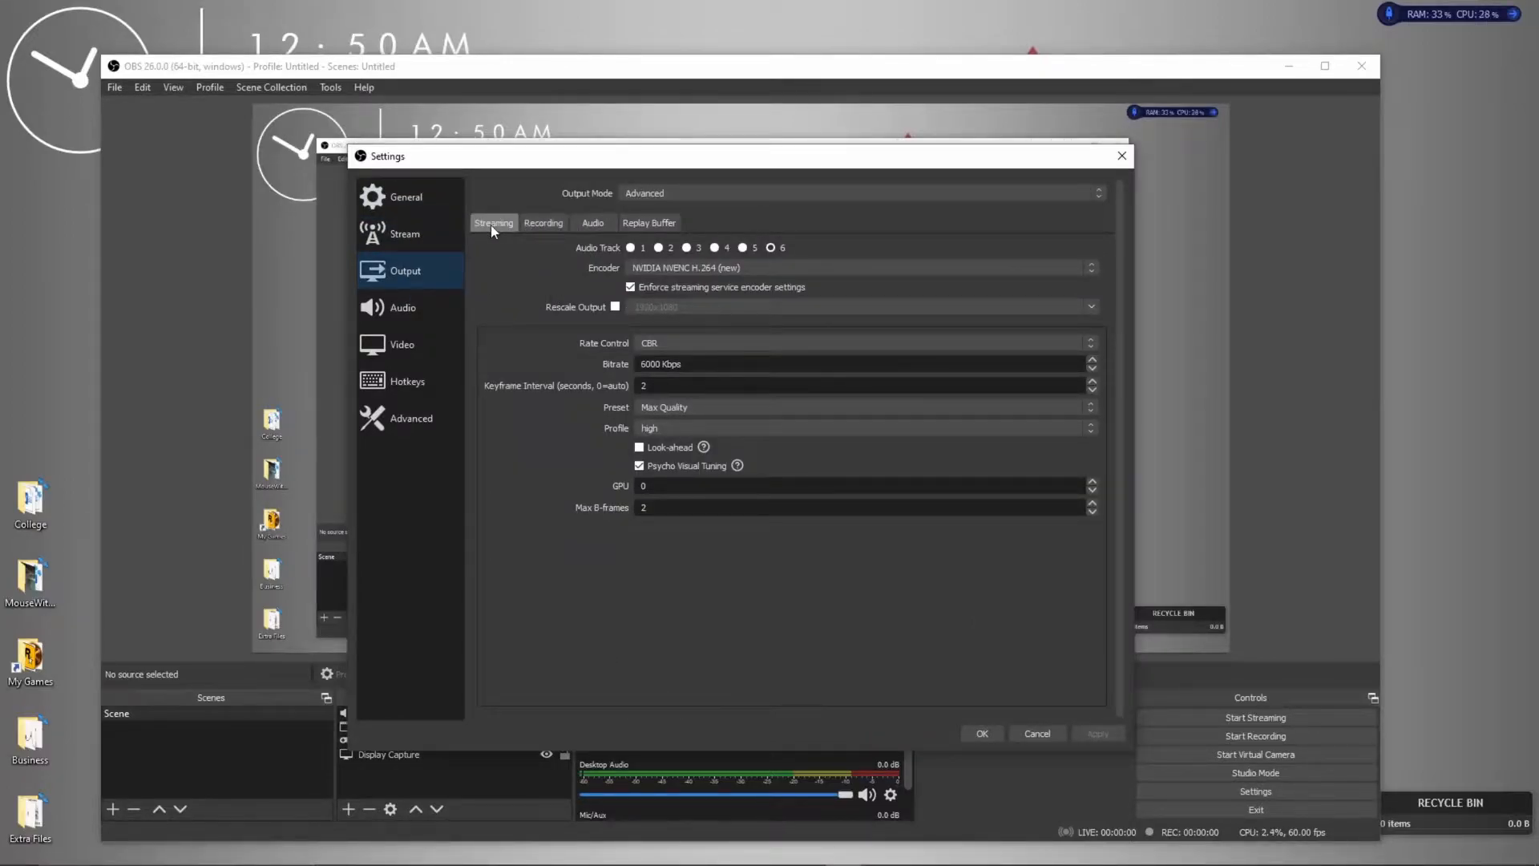
pyautogui.click(541, 226)
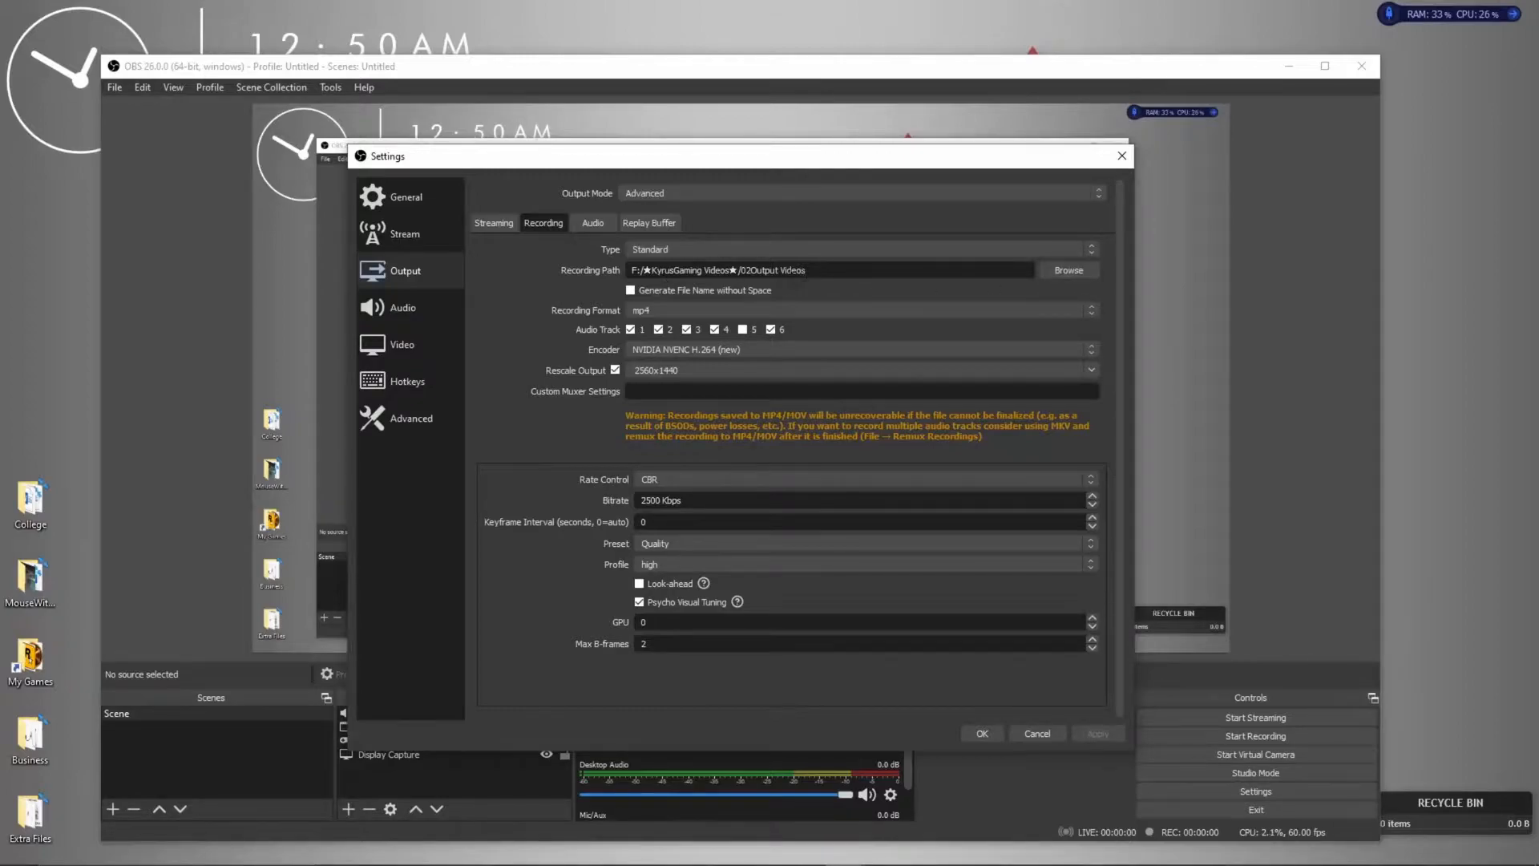
# Try mkv as the recording format, and set it back to mp4.
pyautogui.click(640, 305)
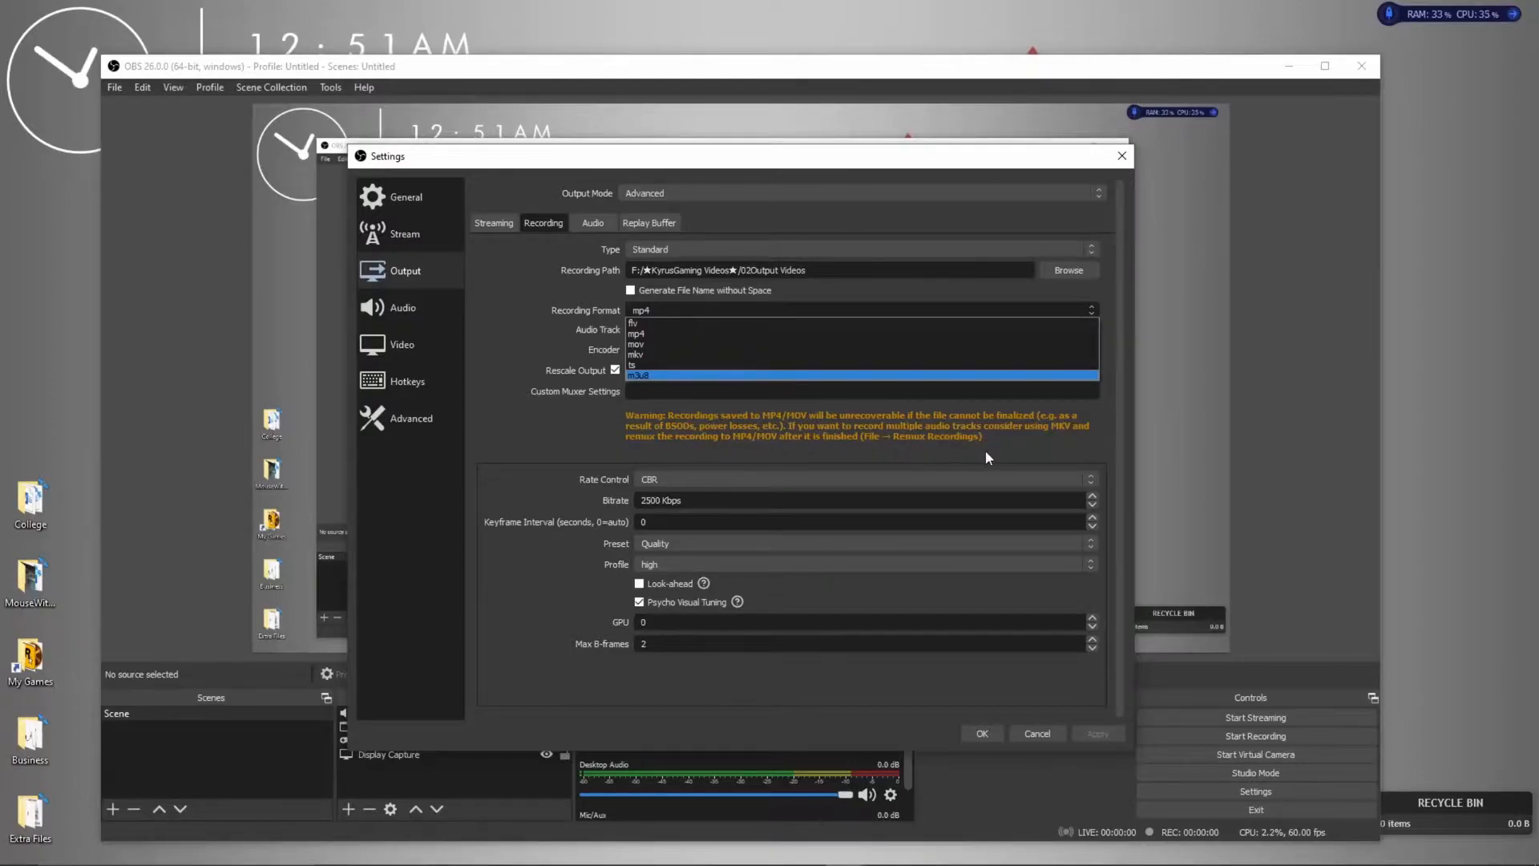
pyautogui.click(646, 355)
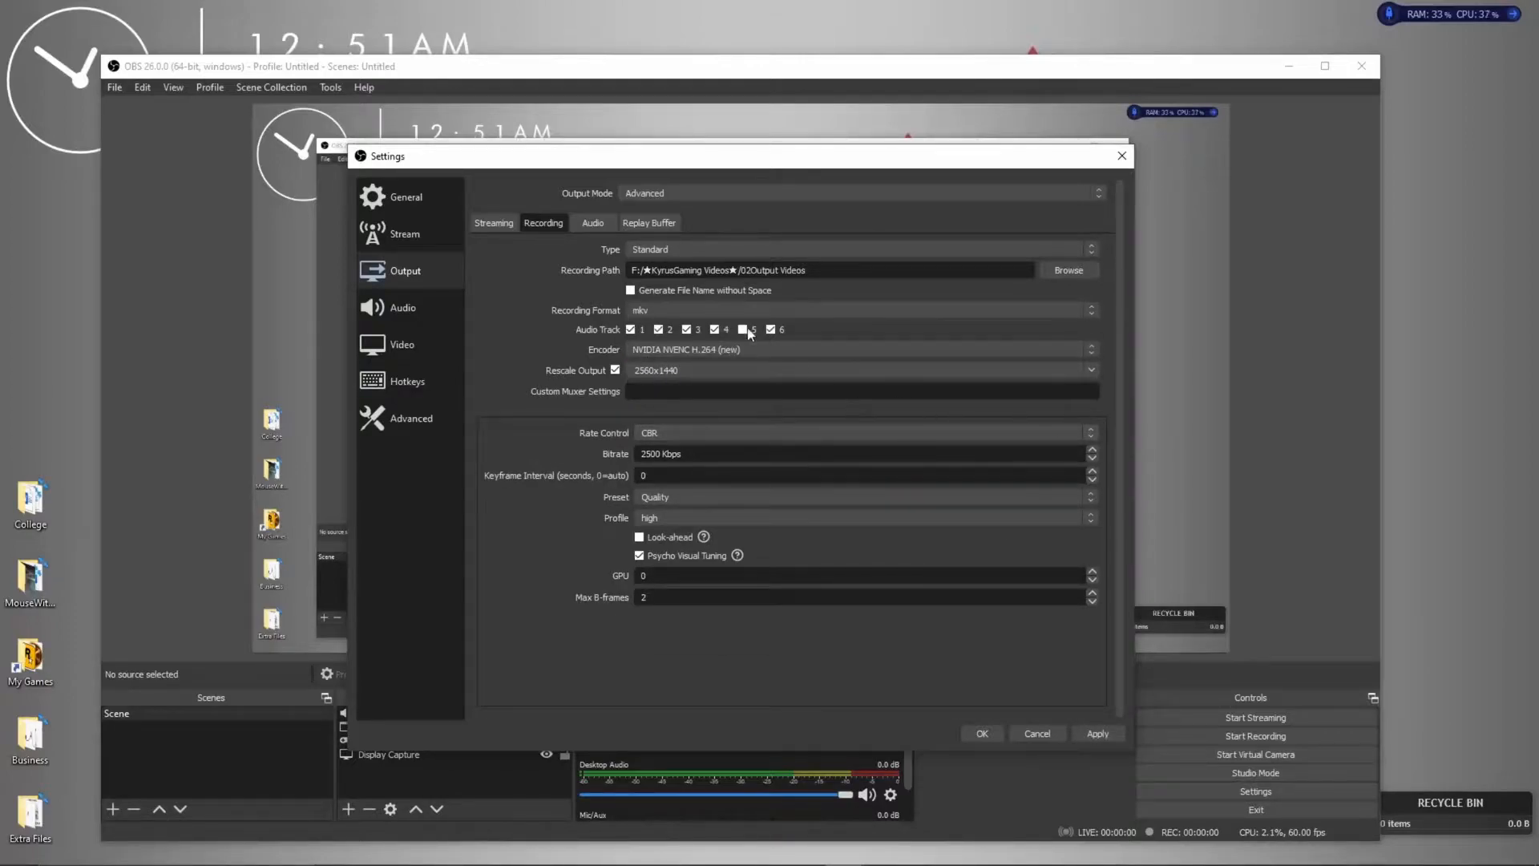
pyautogui.click(669, 312)
pyautogui.click(647, 334)
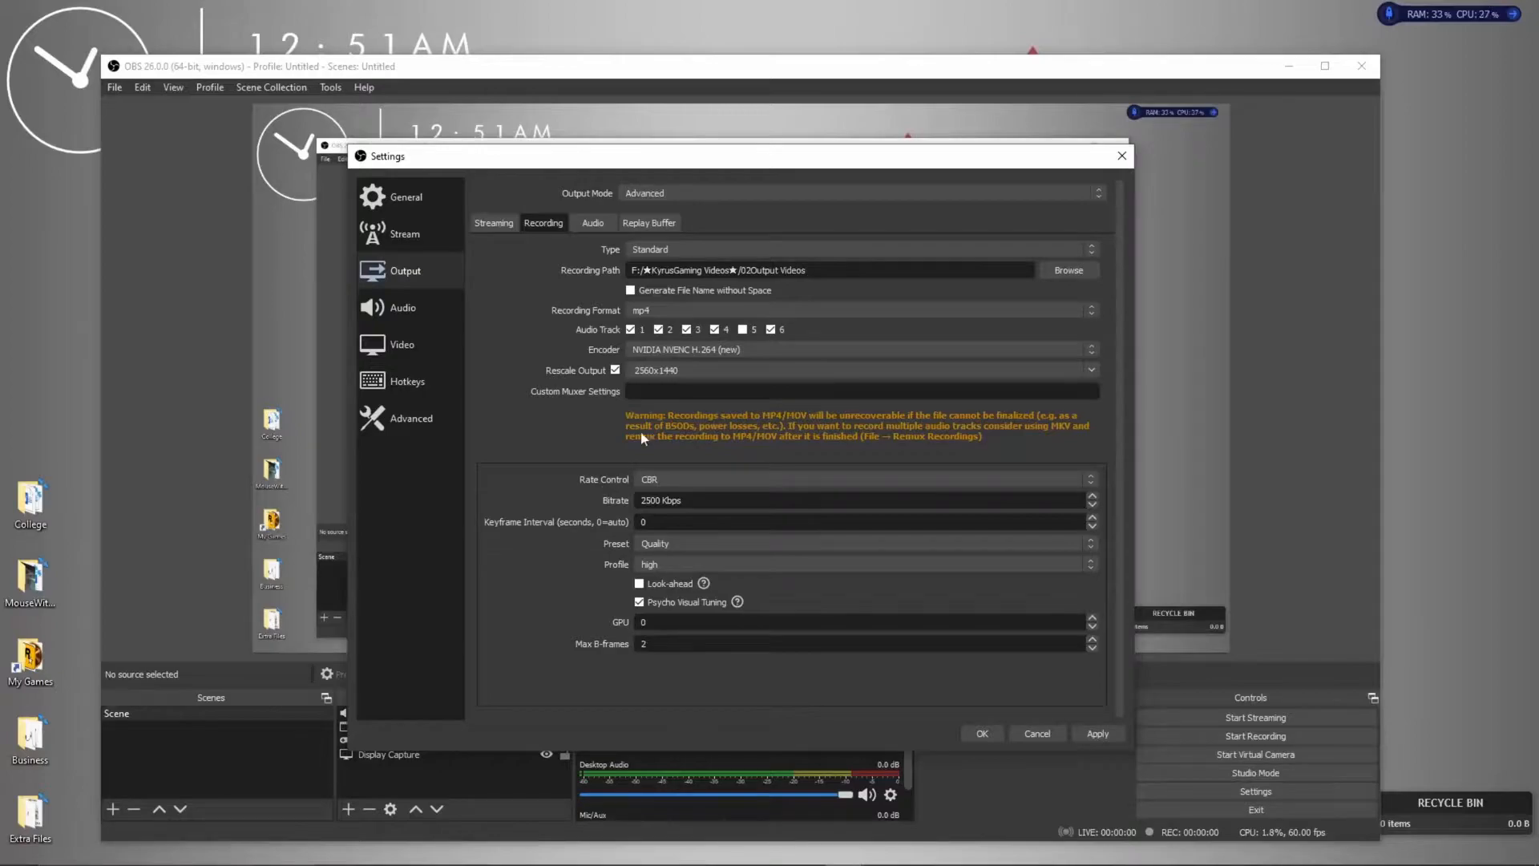
# Examine the available encoders and quality presets for the recording output.
pyautogui.click(664, 350)
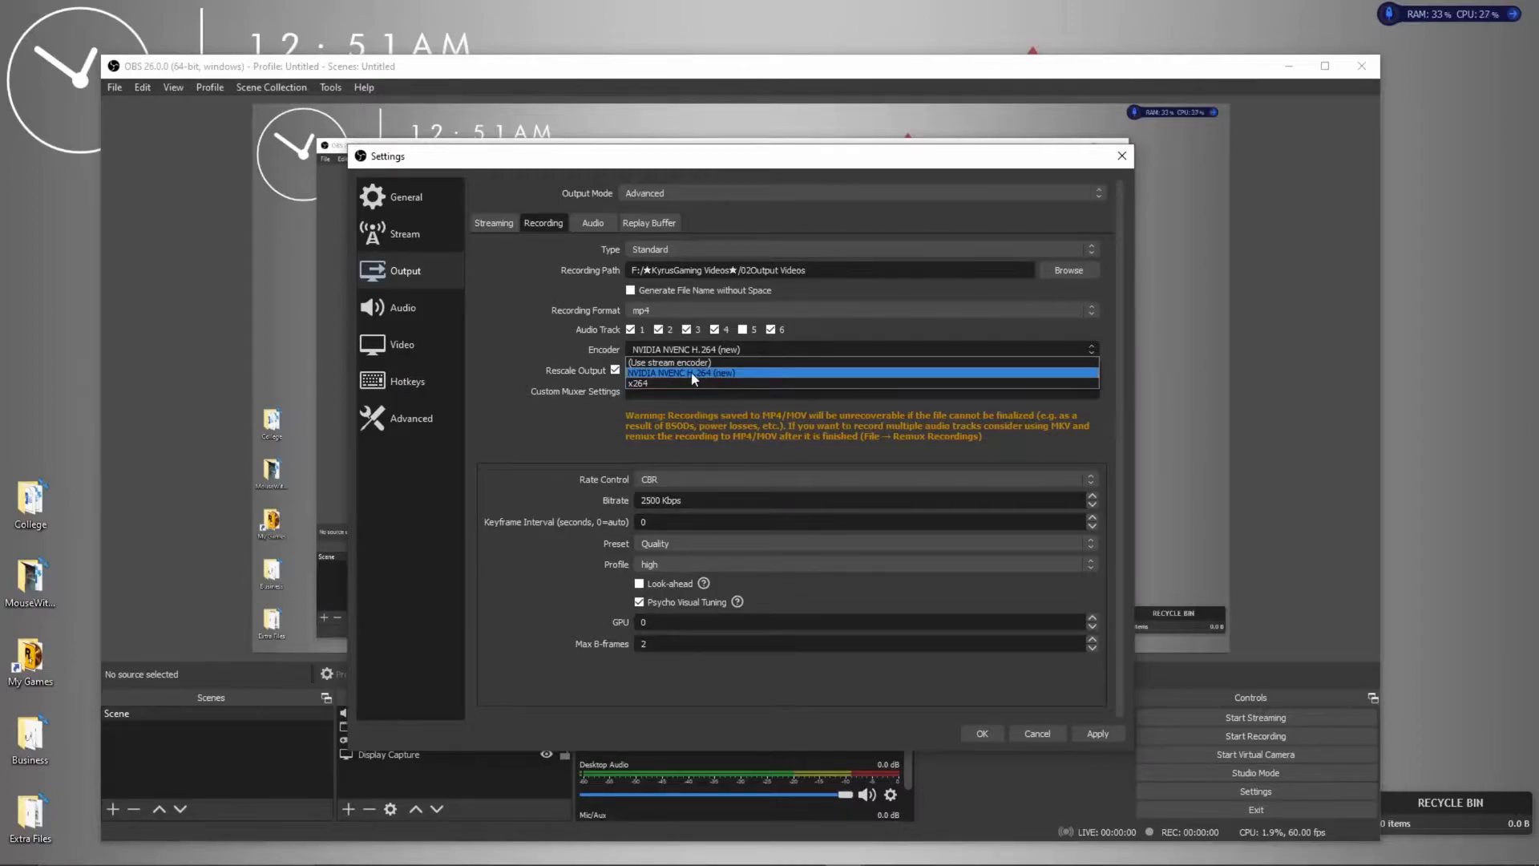
pyautogui.click(531, 359)
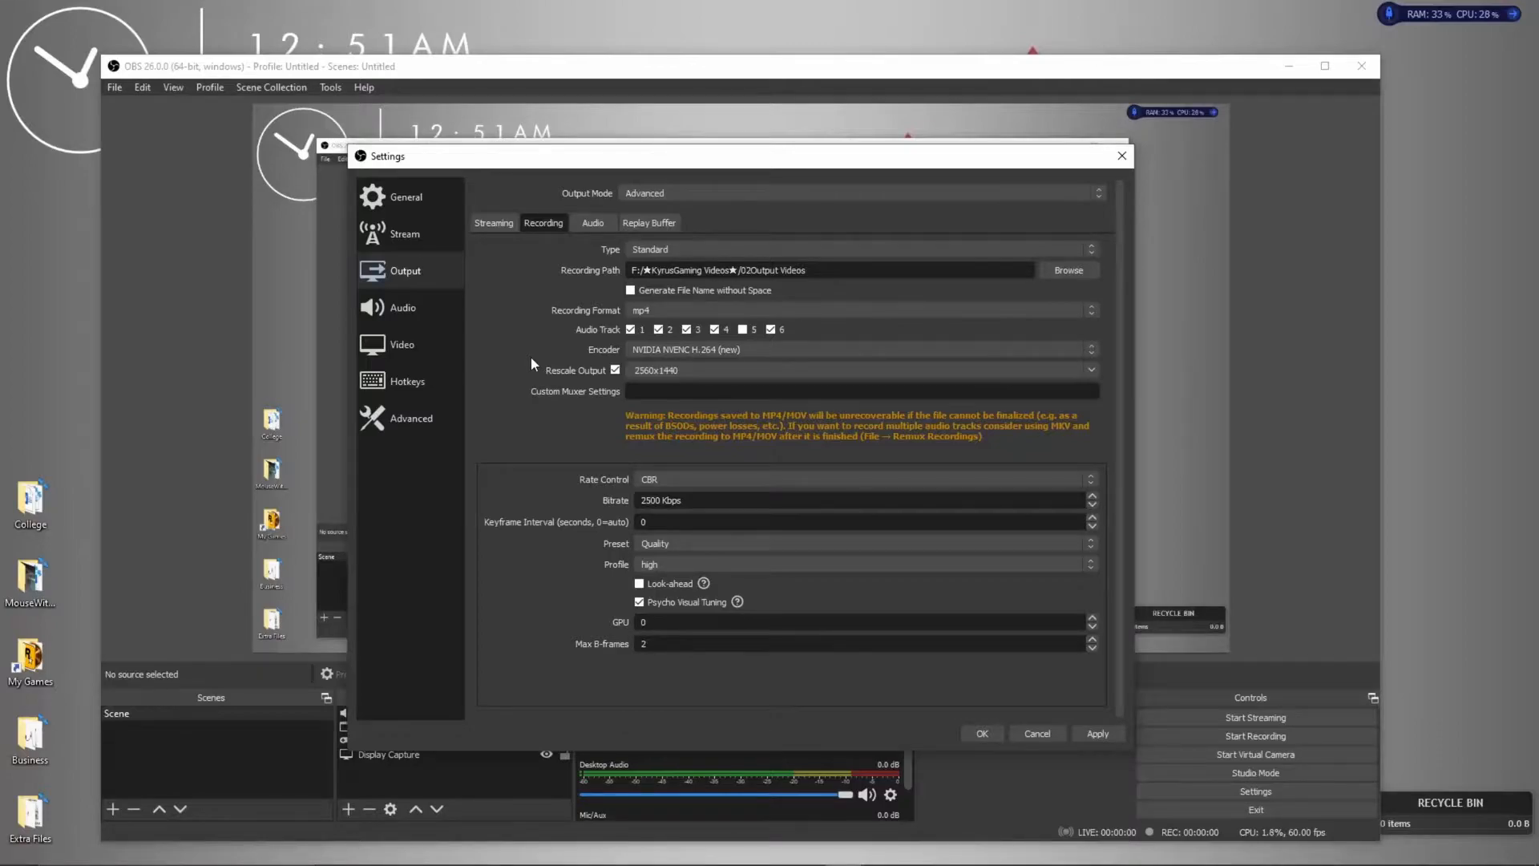
pyautogui.click(720, 354)
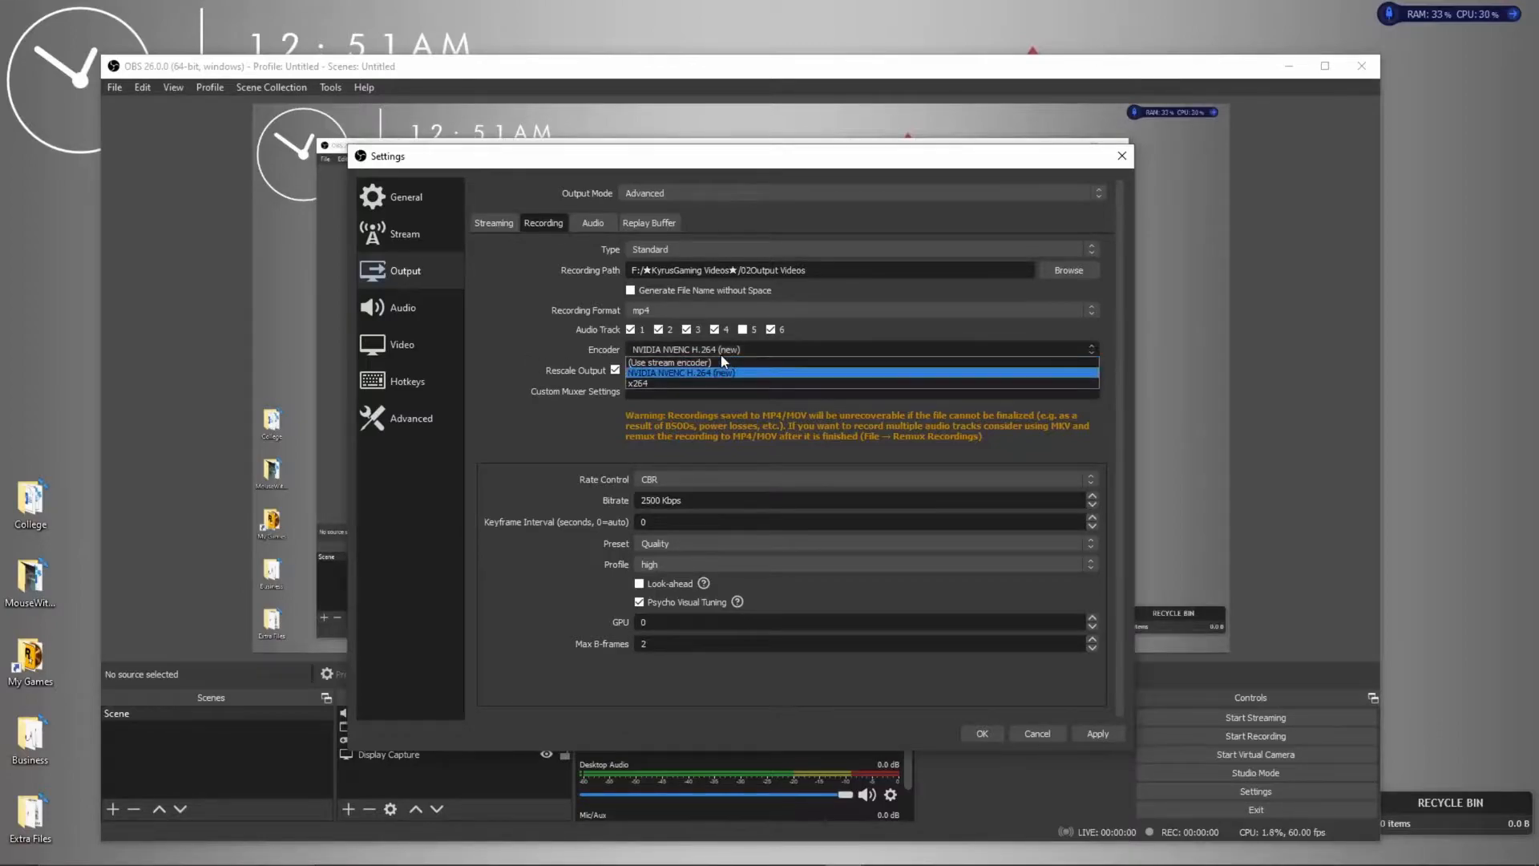
pyautogui.click(720, 355)
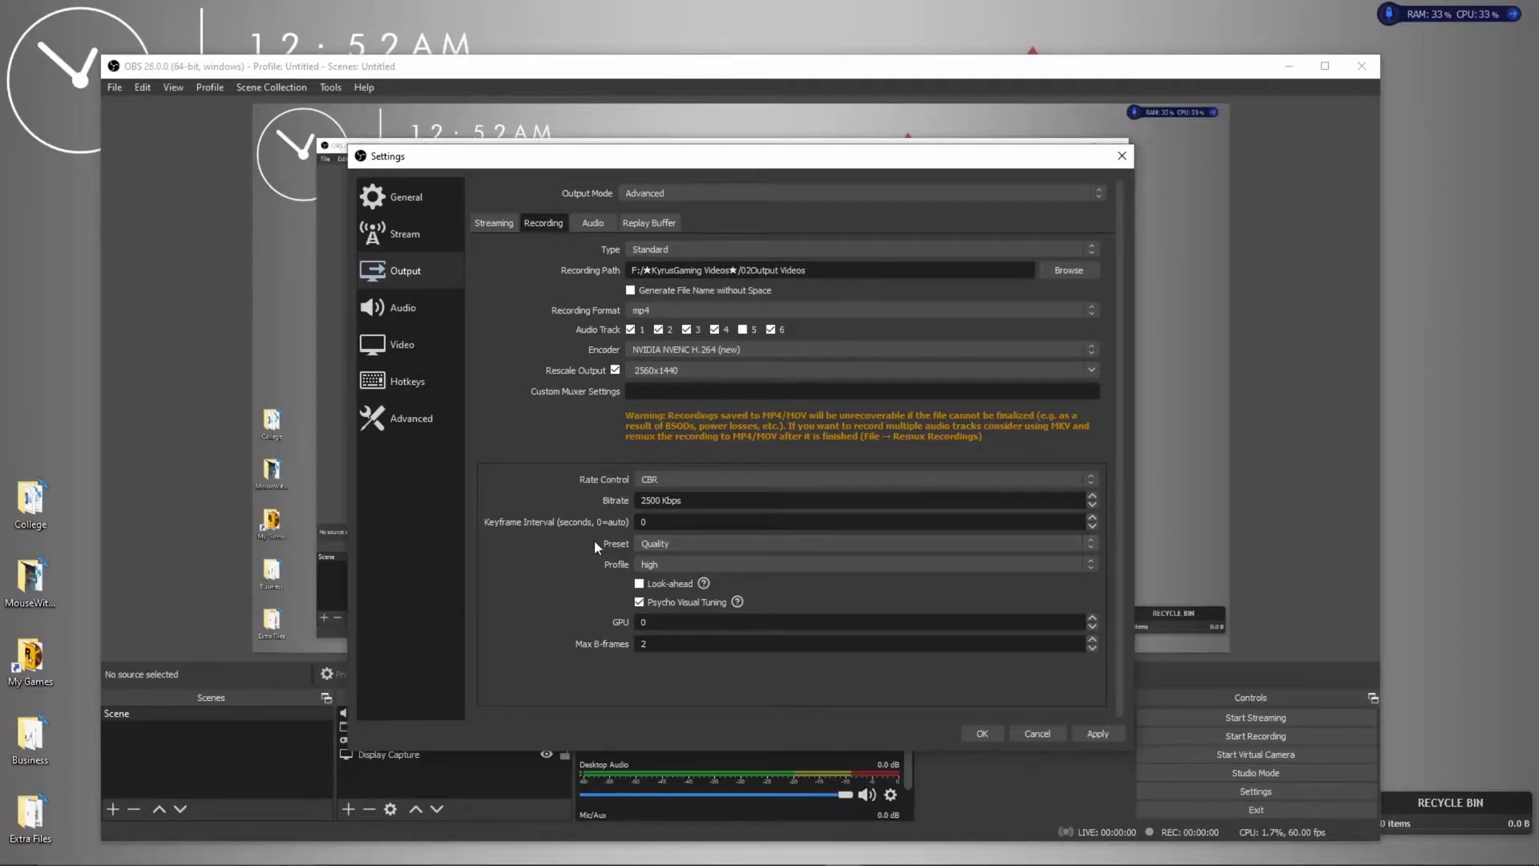
pyautogui.click(651, 542)
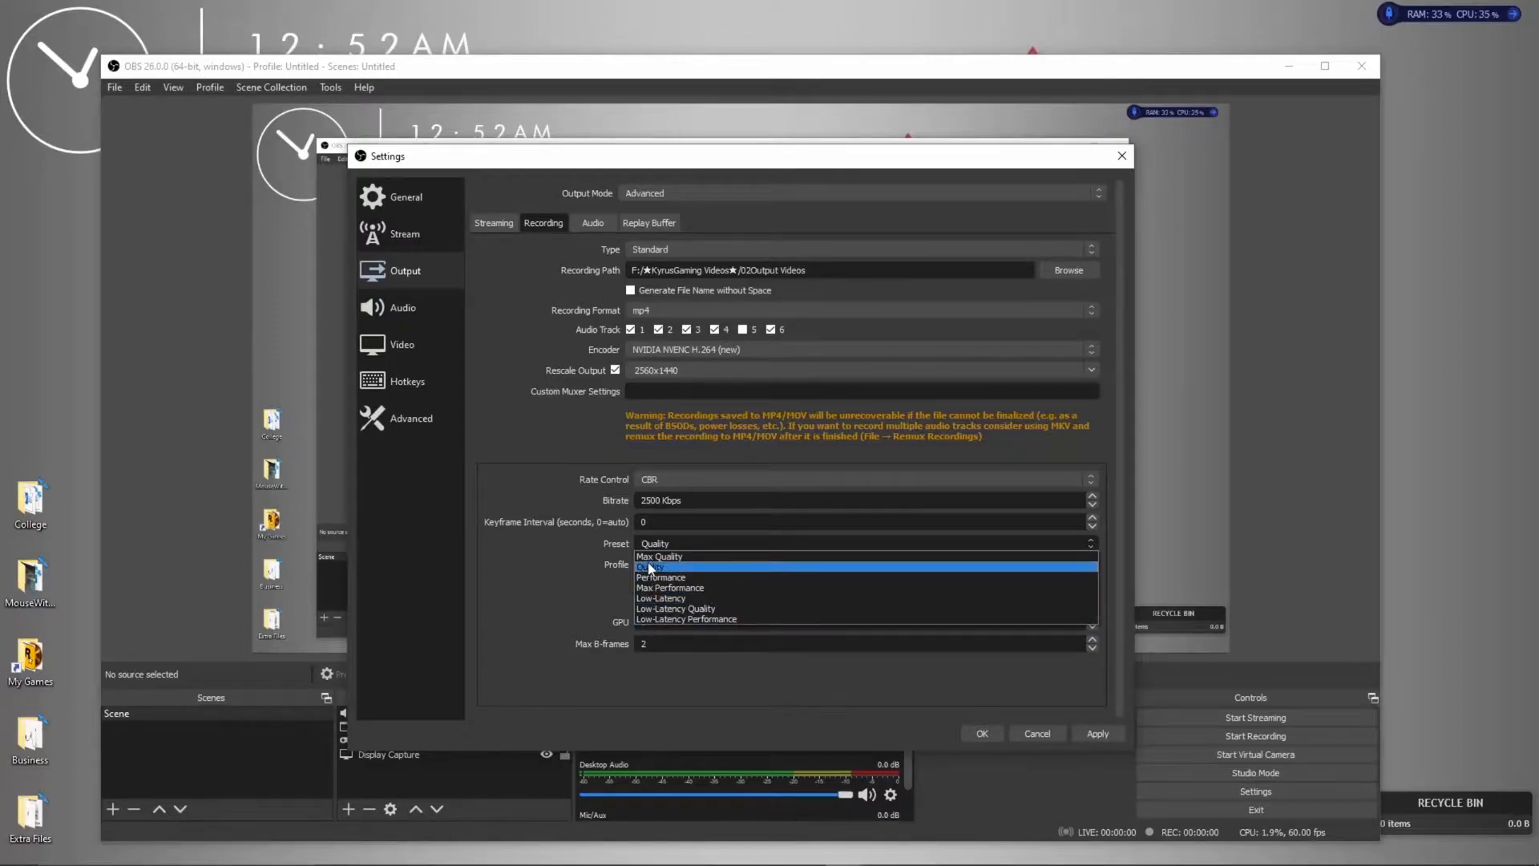
pyautogui.click(620, 622)
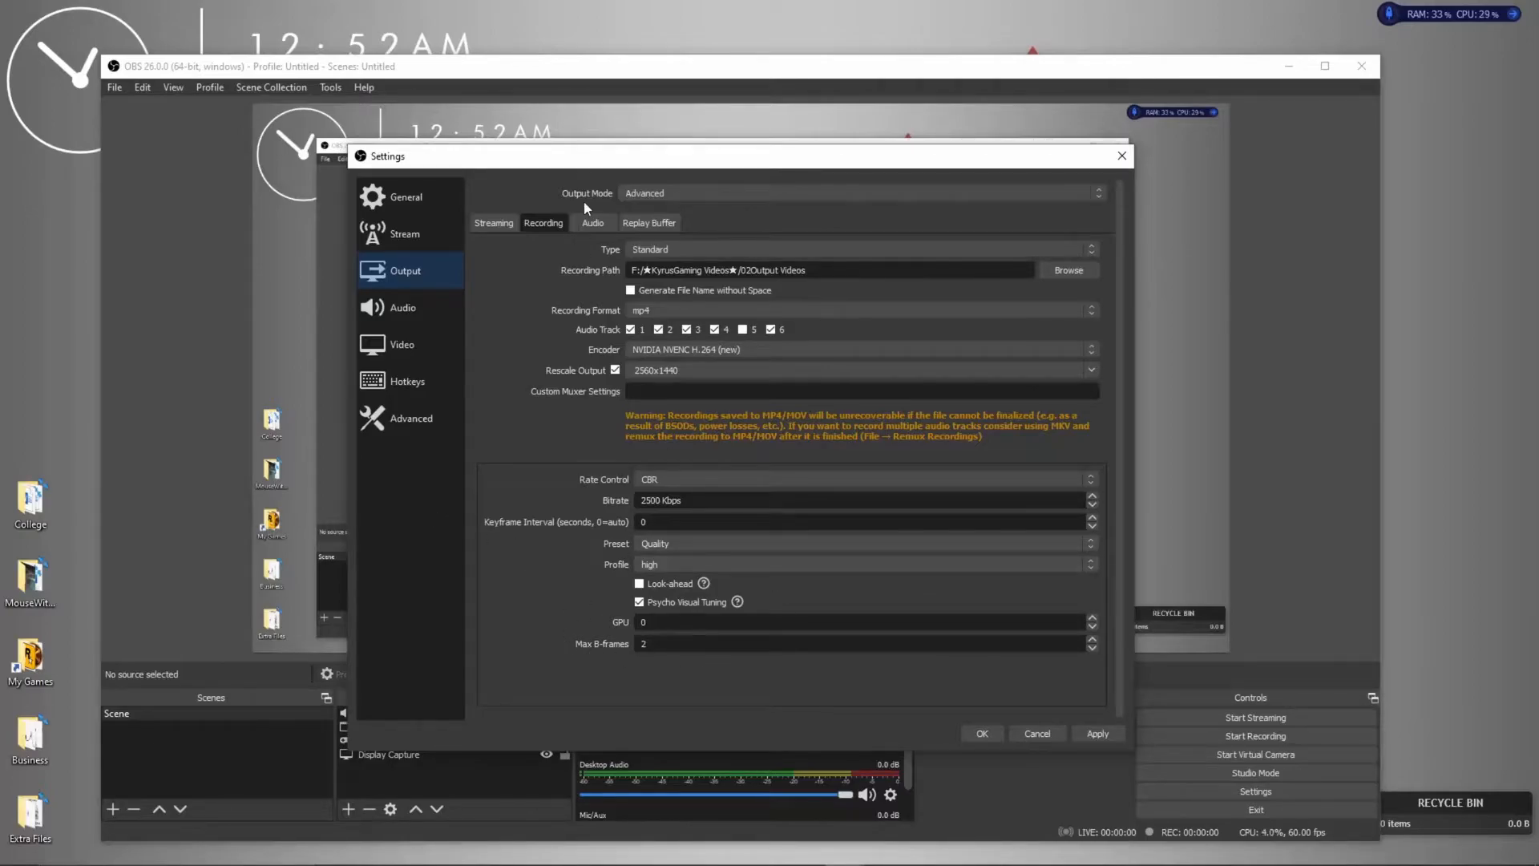
# Compare the audio tracks enabled for recording with the track names and bitrates in the output settings, and cancel the settings.
pyautogui.click(592, 222)
pyautogui.click(543, 223)
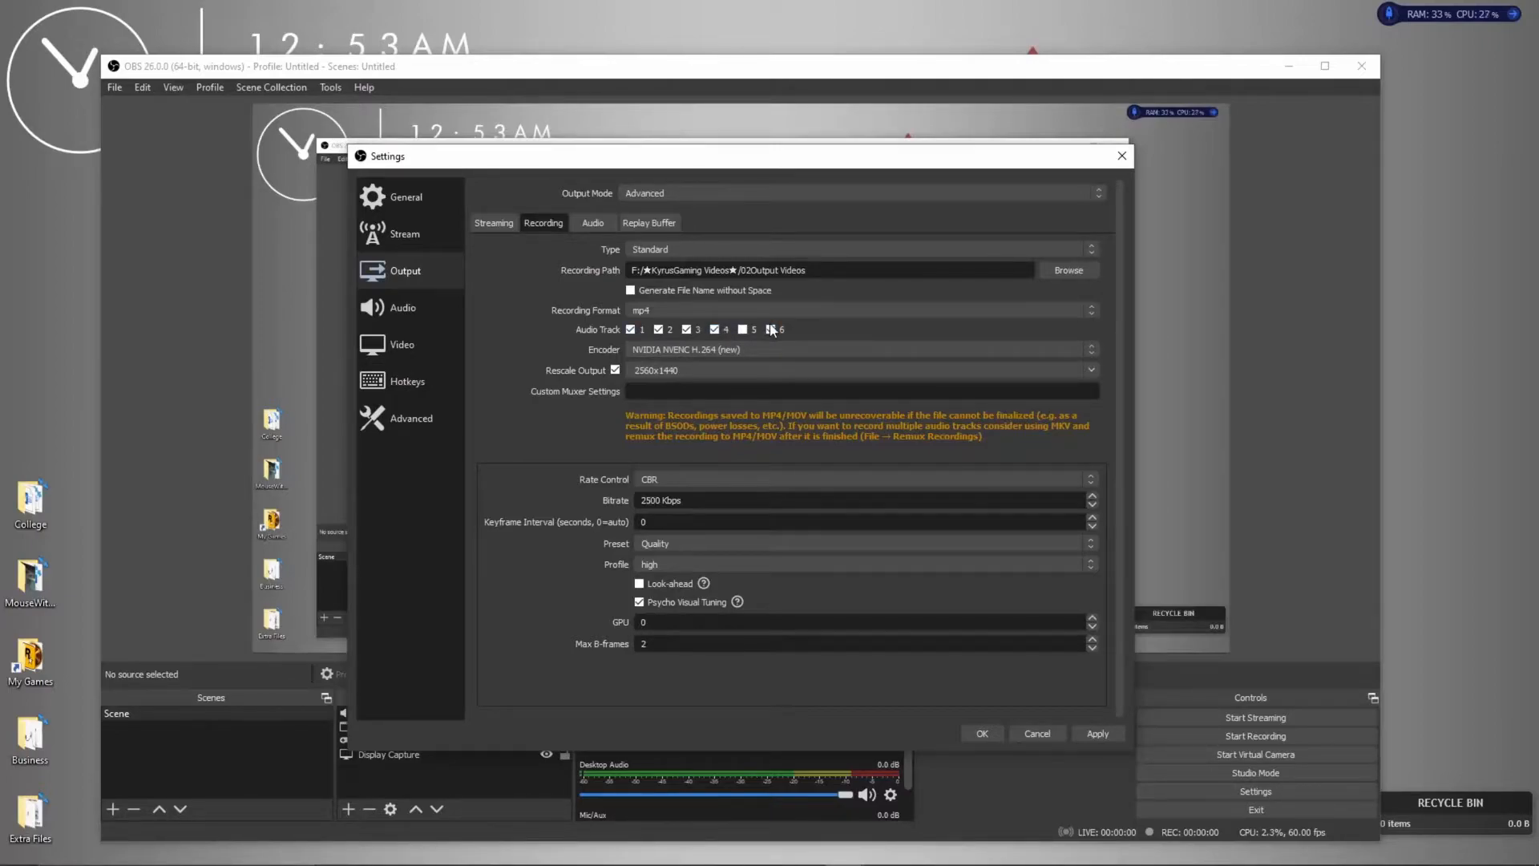
pyautogui.click(601, 225)
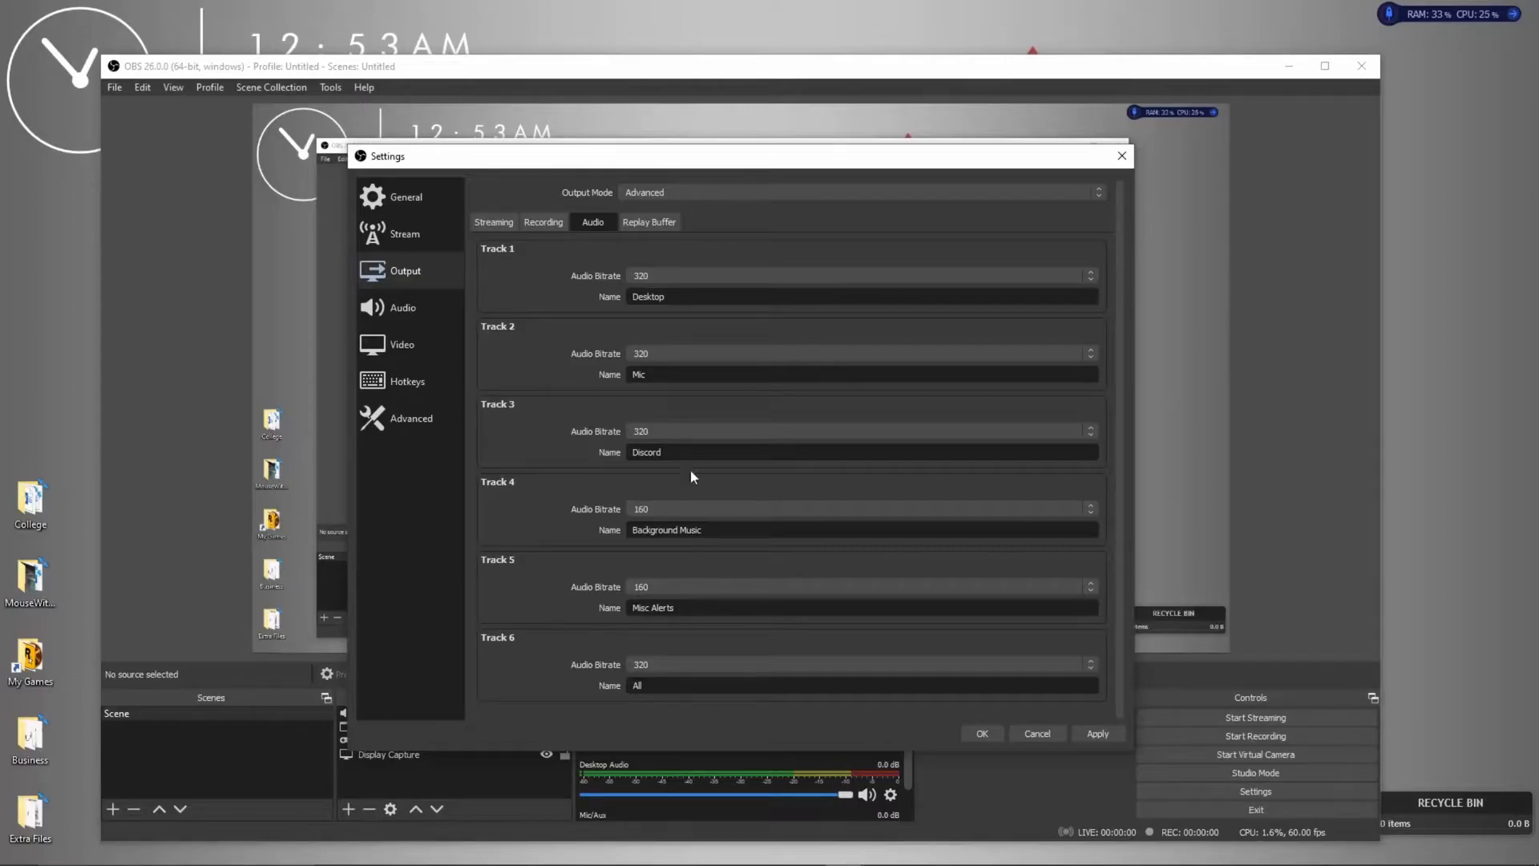
pyautogui.click(513, 221)
pyautogui.click(533, 220)
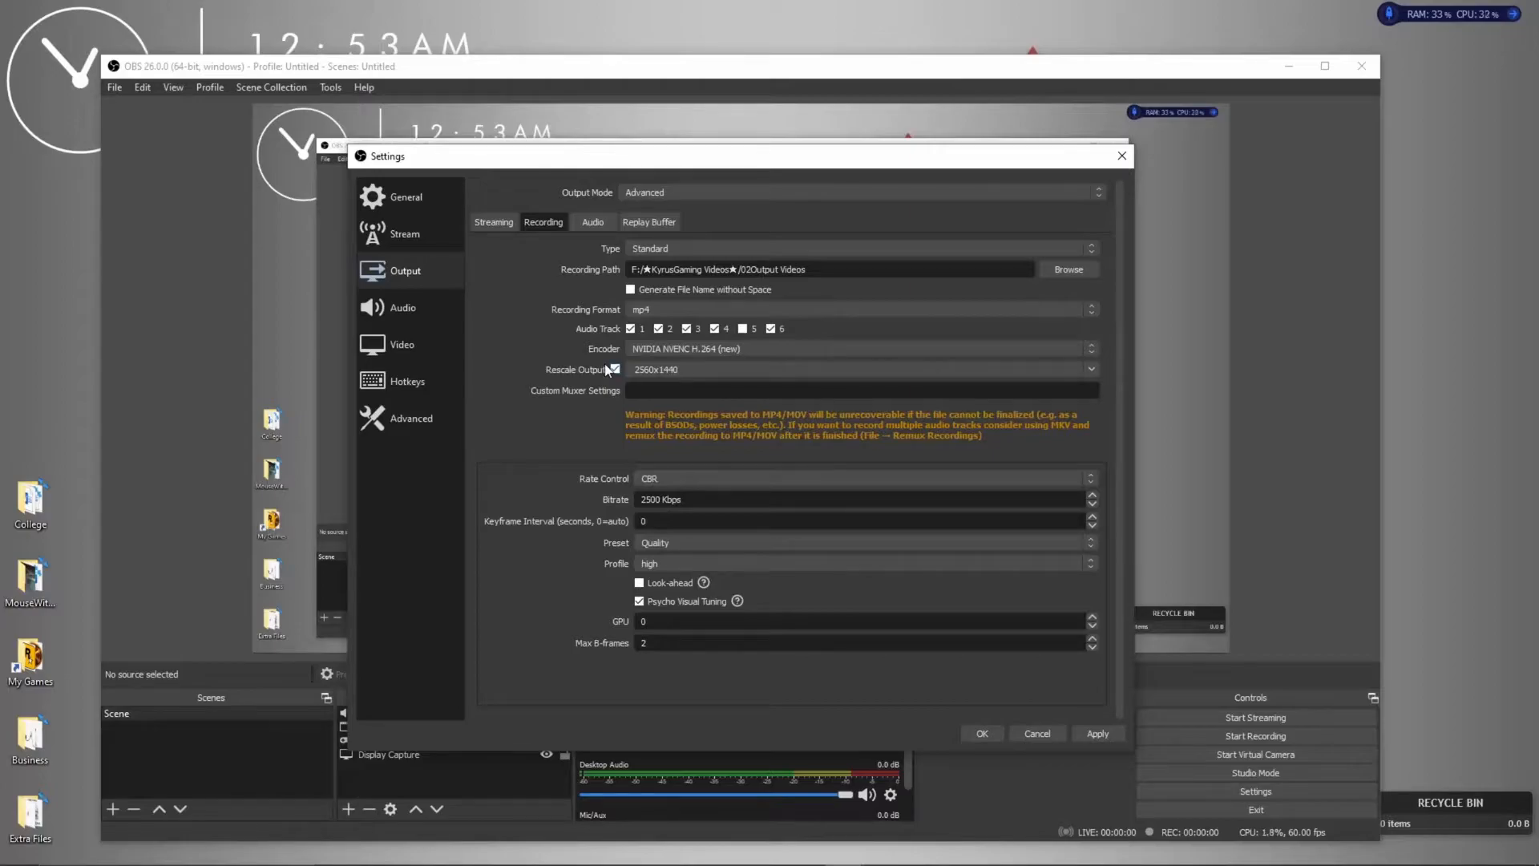
pyautogui.click(1039, 734)
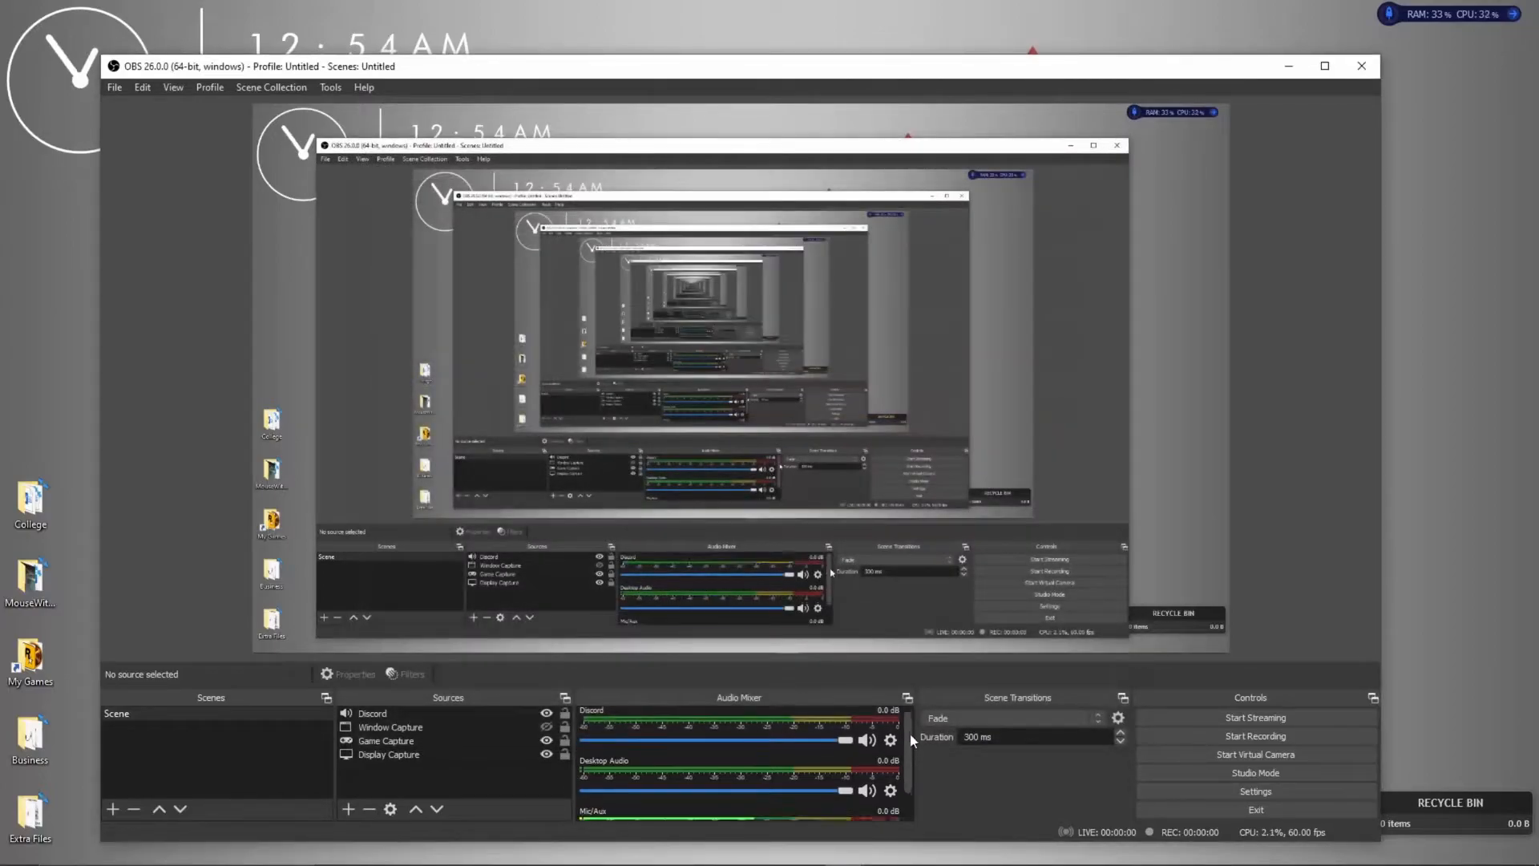
# Assign the Discord source to audio tracks 3 and 6 only in the Advanced Audio Properties.
pyautogui.scroll(-2, 912, 737)
pyautogui.click(891, 807)
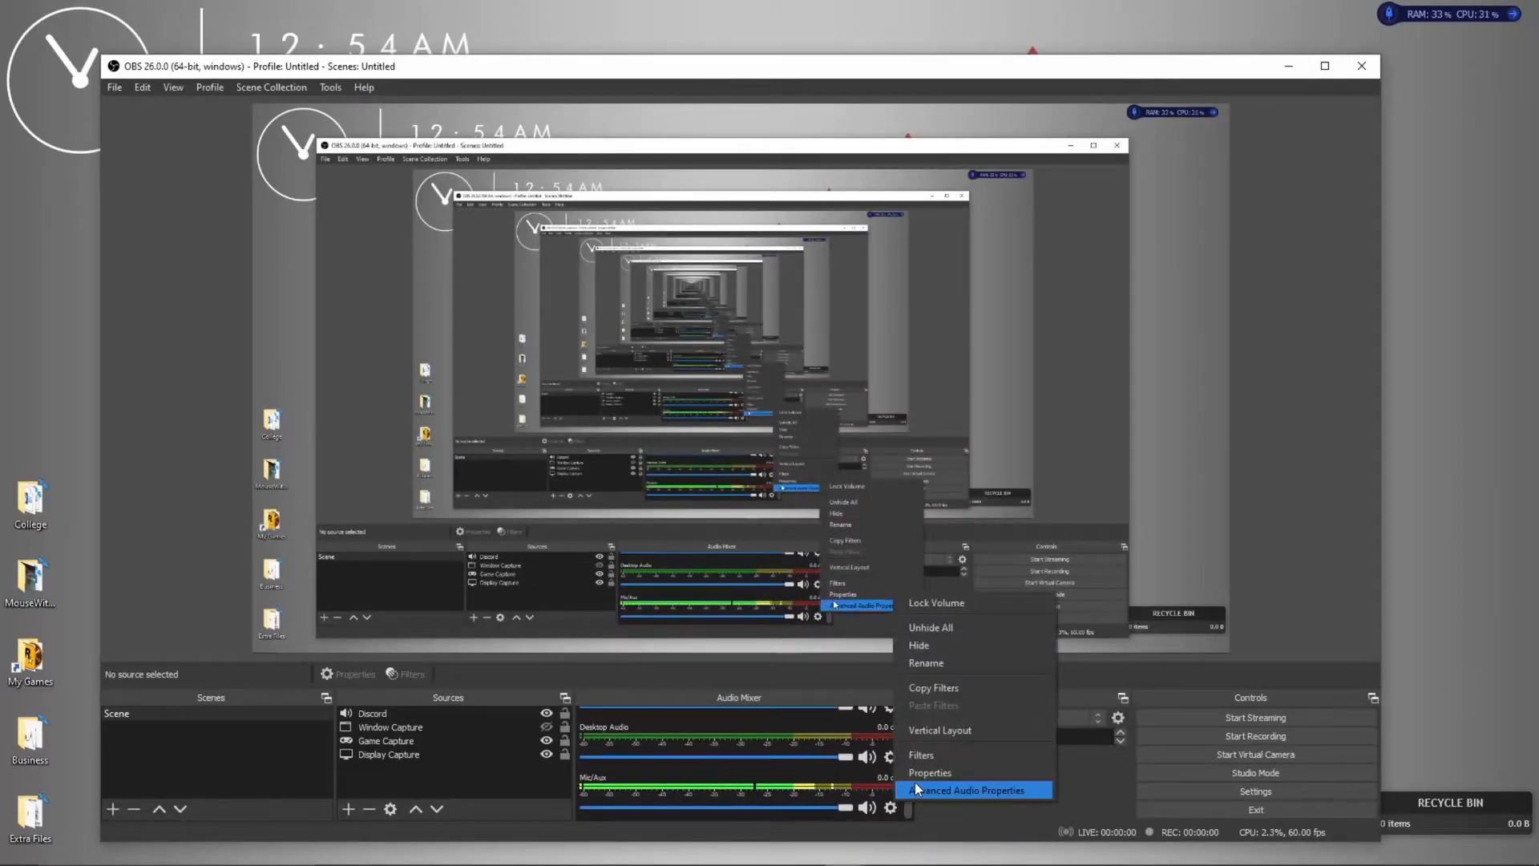
pyautogui.click(922, 790)
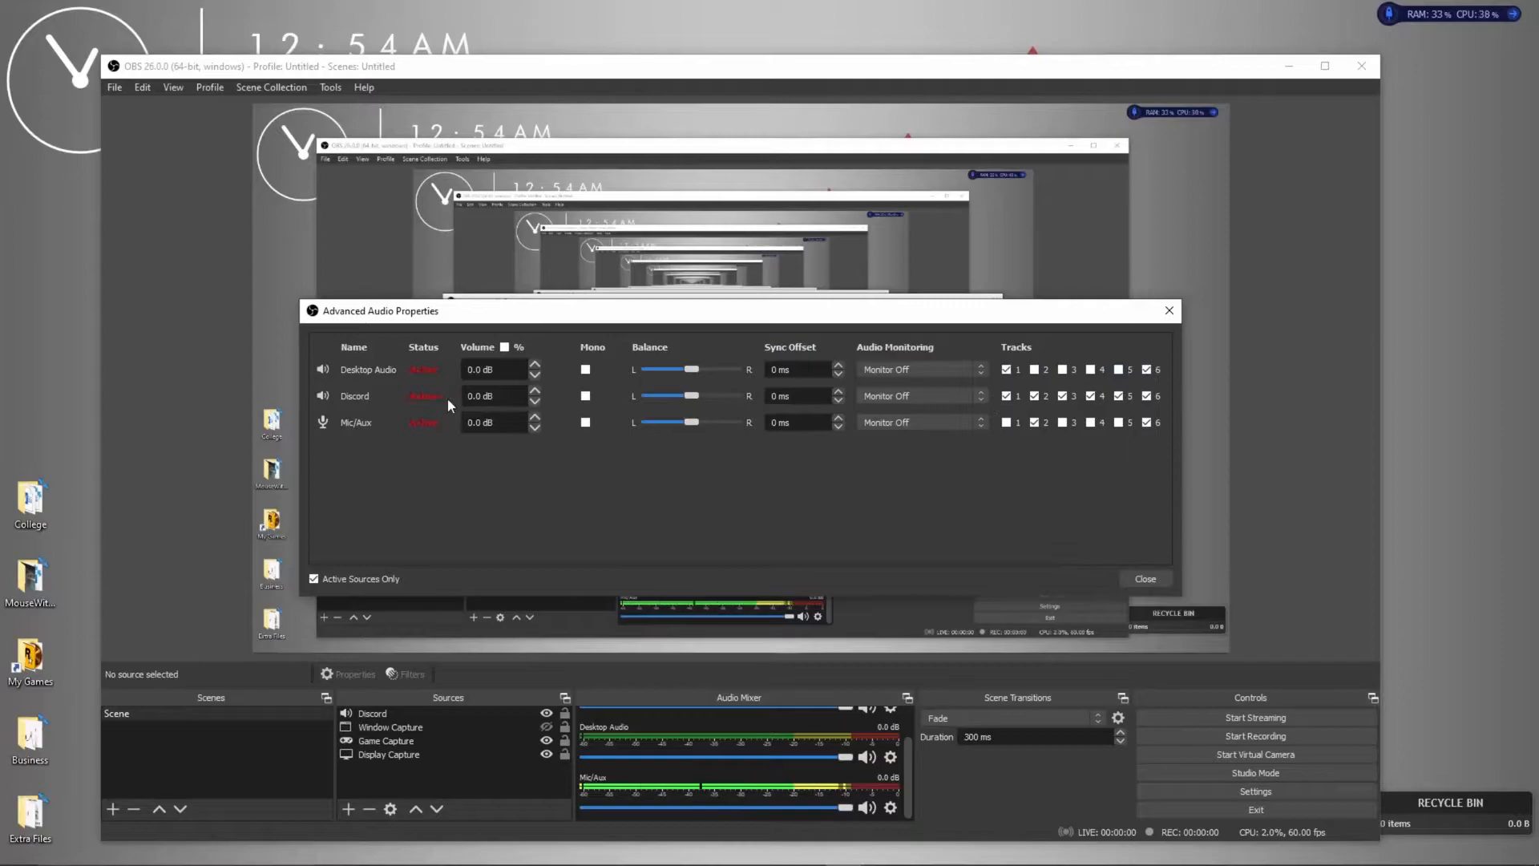
pyautogui.click(1006, 396)
pyautogui.click(1090, 396)
pyautogui.click(1118, 396)
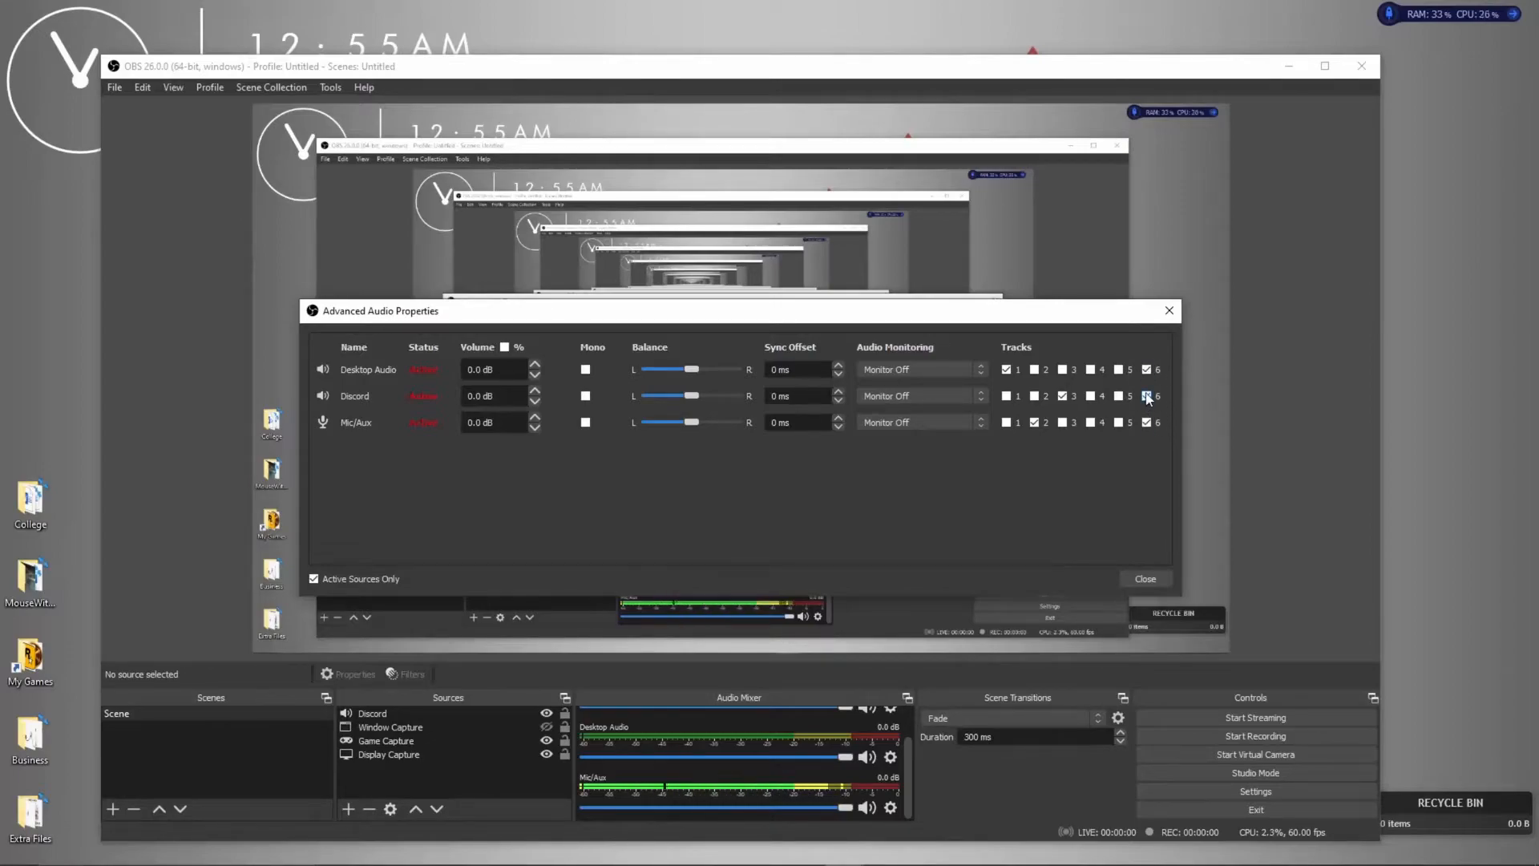
pyautogui.click(1158, 576)
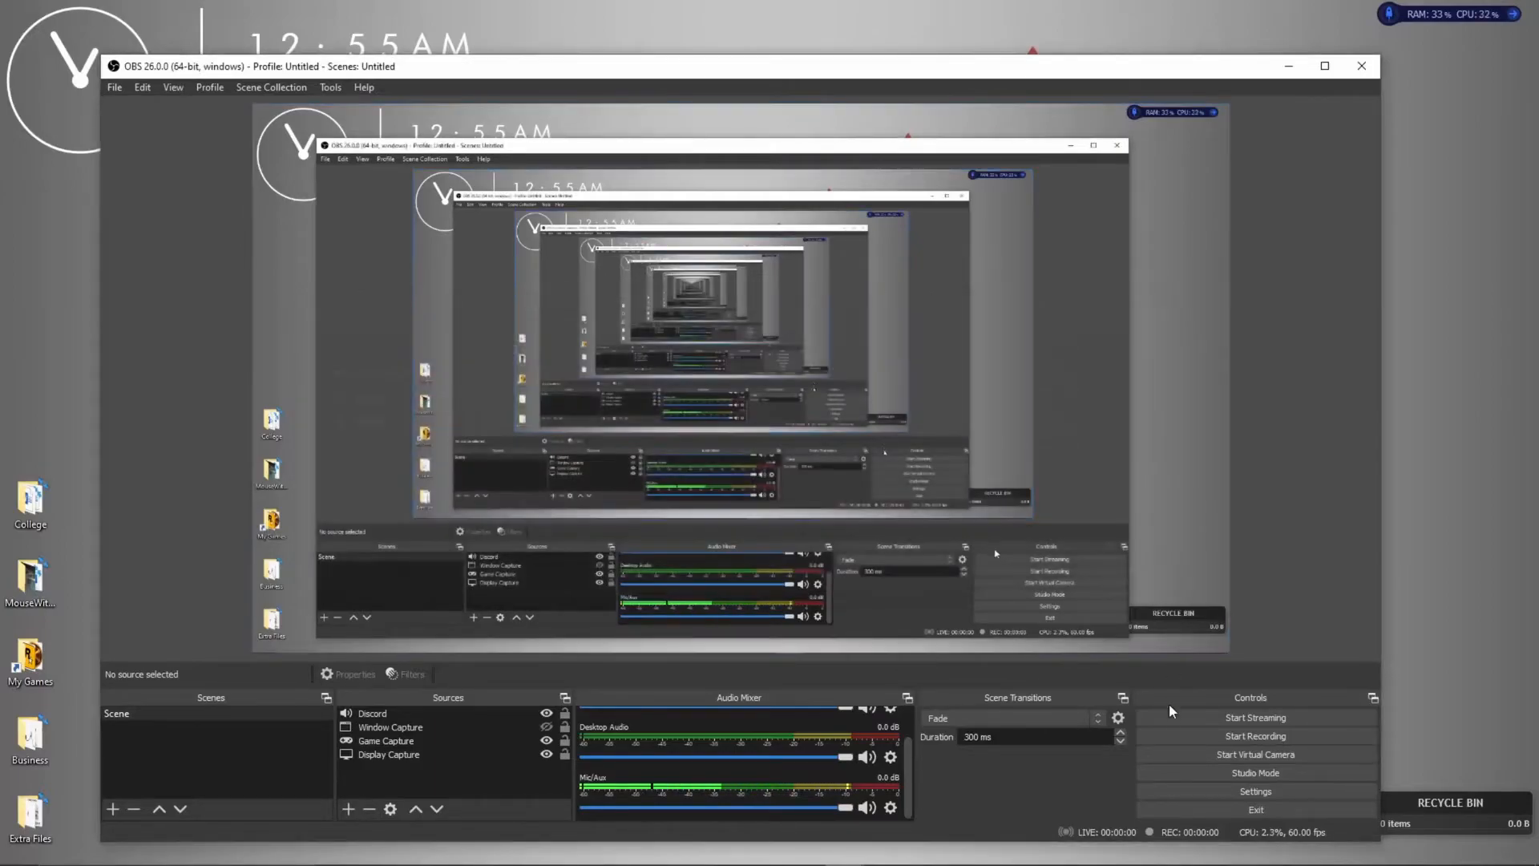
# Examine the output, audio and video settings, including the list of common FPS values.
pyautogui.click(1169, 791)
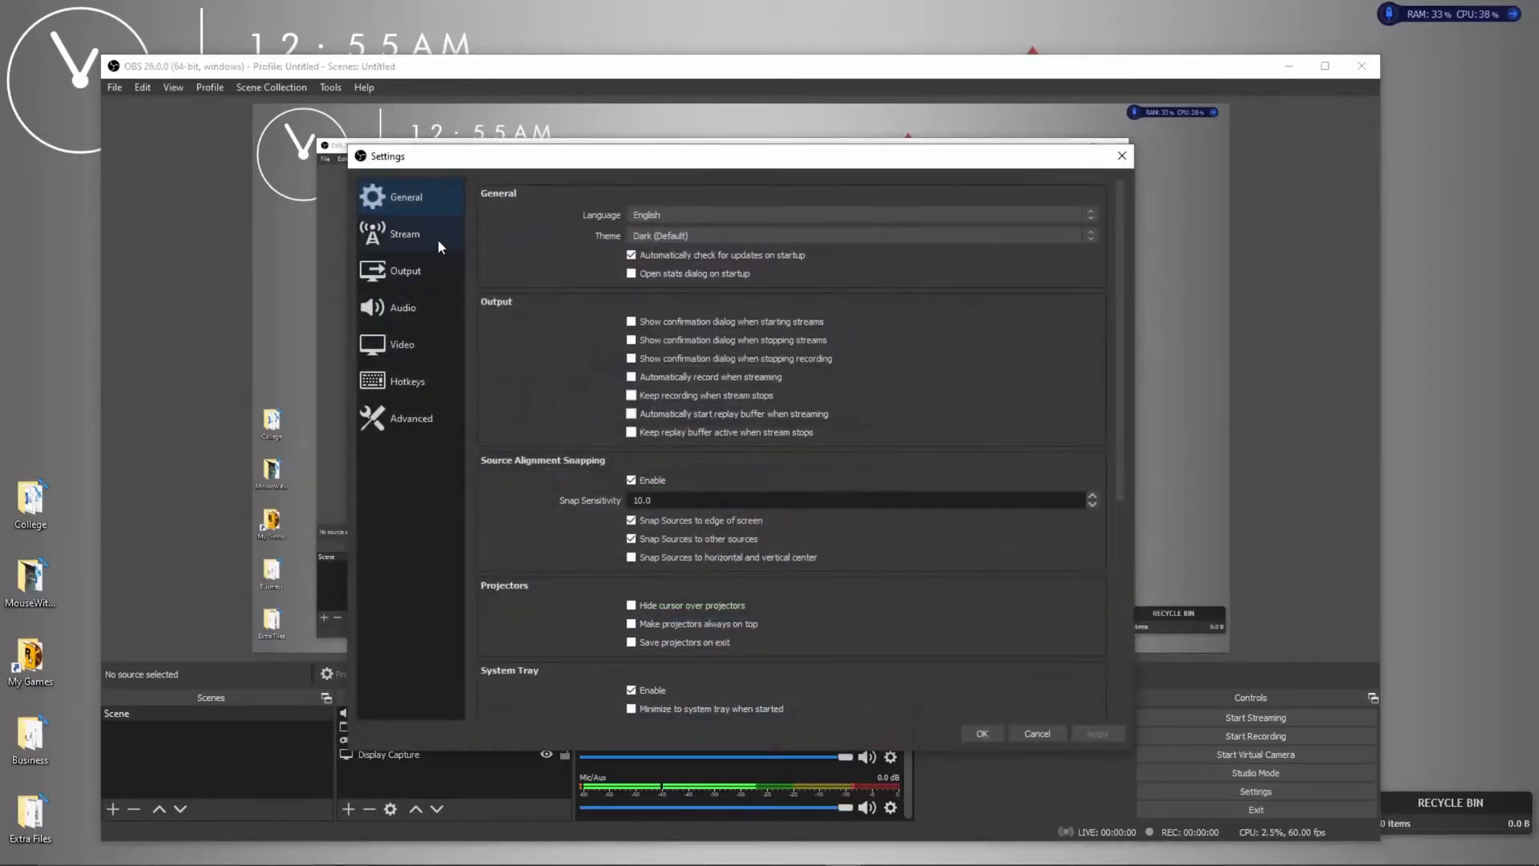
pyautogui.click(449, 267)
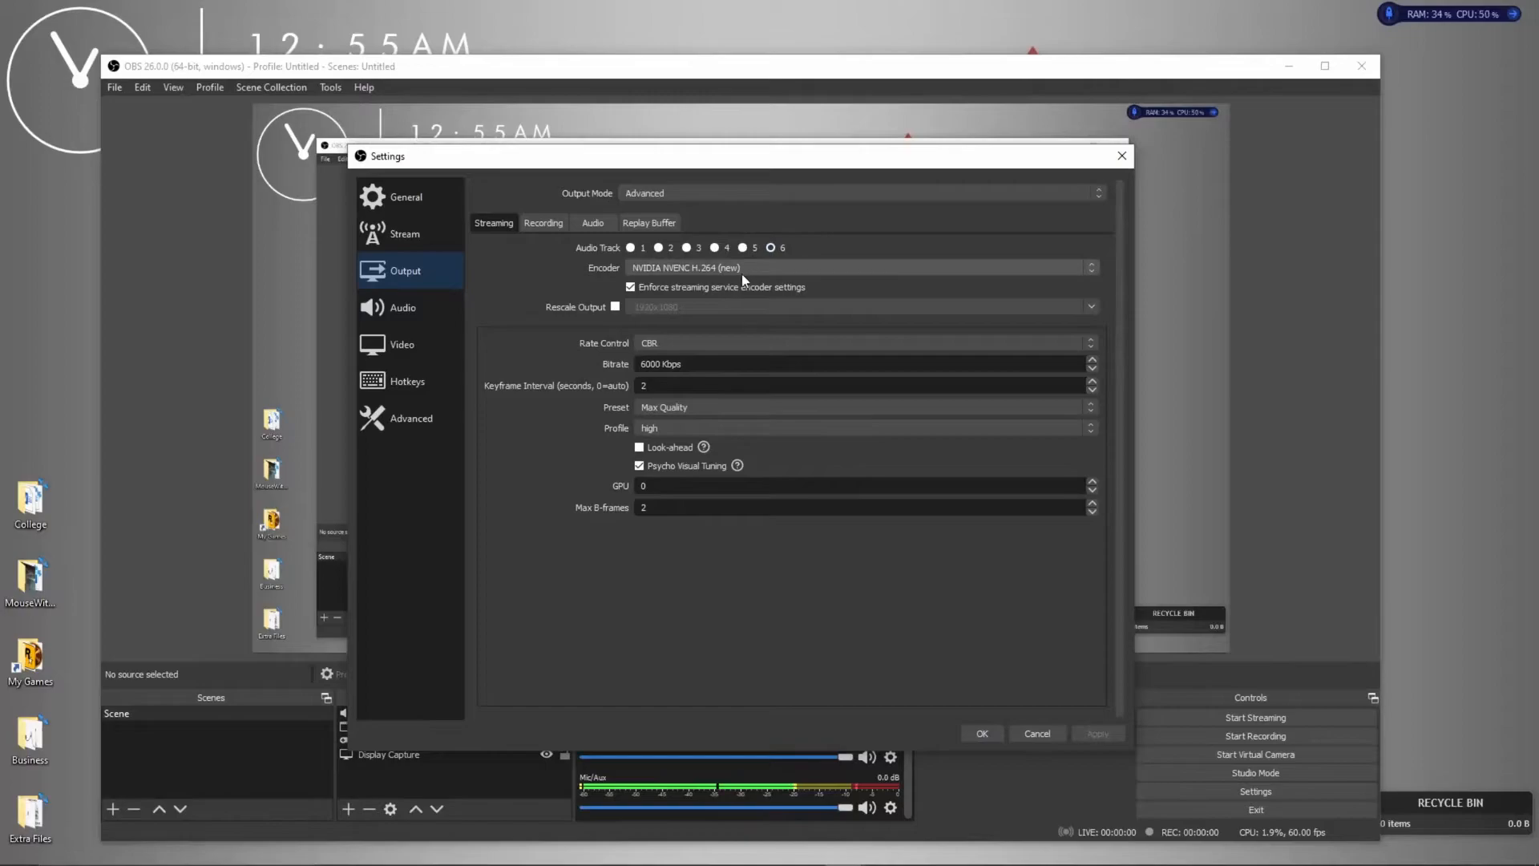
pyautogui.click(435, 304)
pyautogui.click(413, 338)
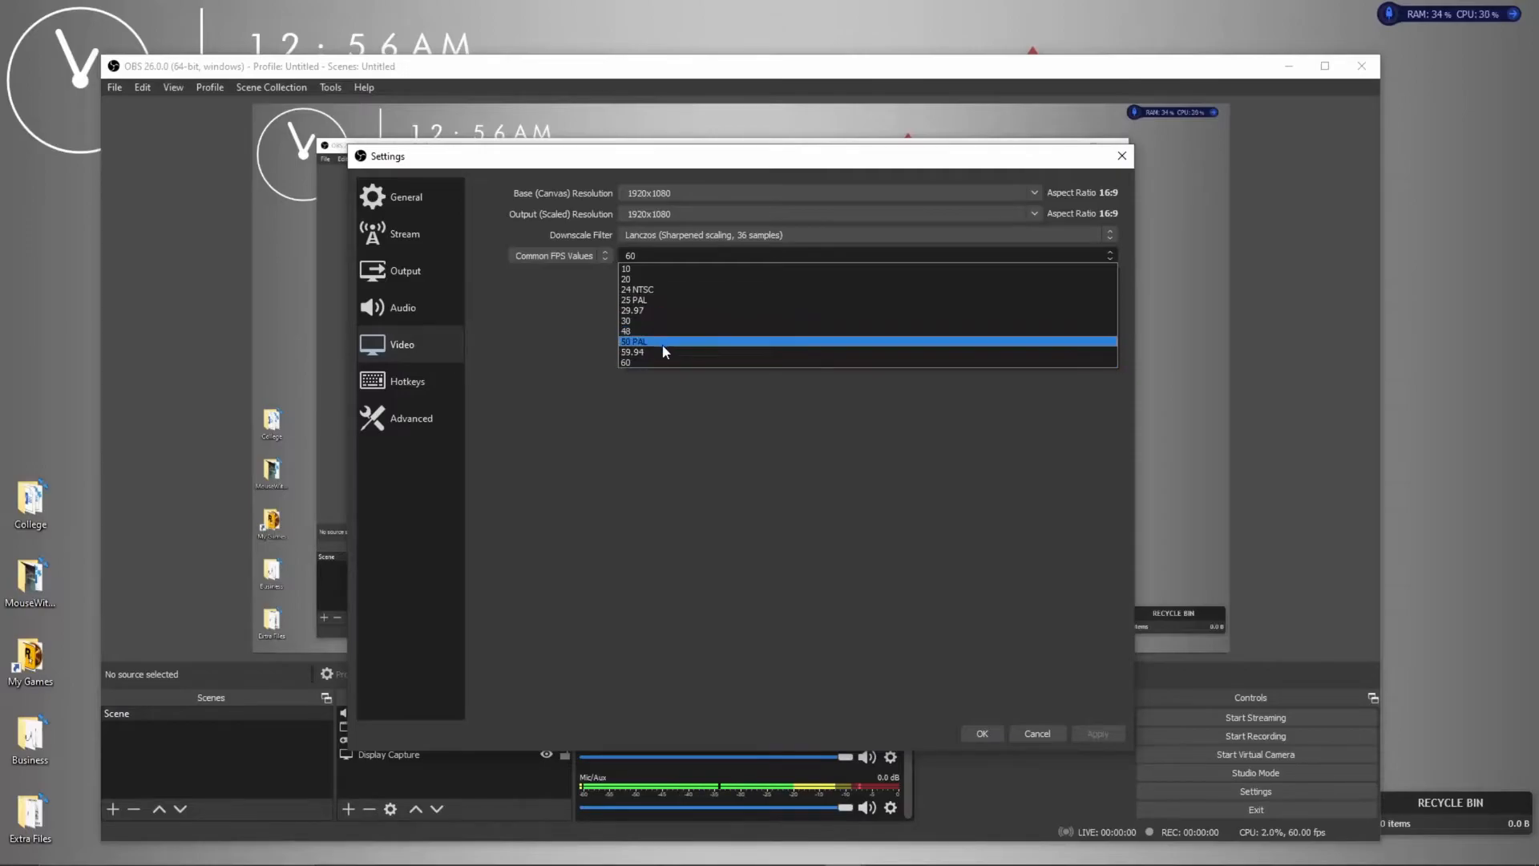
pyautogui.click(860, 460)
# Examine the streaming and recording hotkeys, and check the advanced, audio and streaming output settings.
pyautogui.click(435, 391)
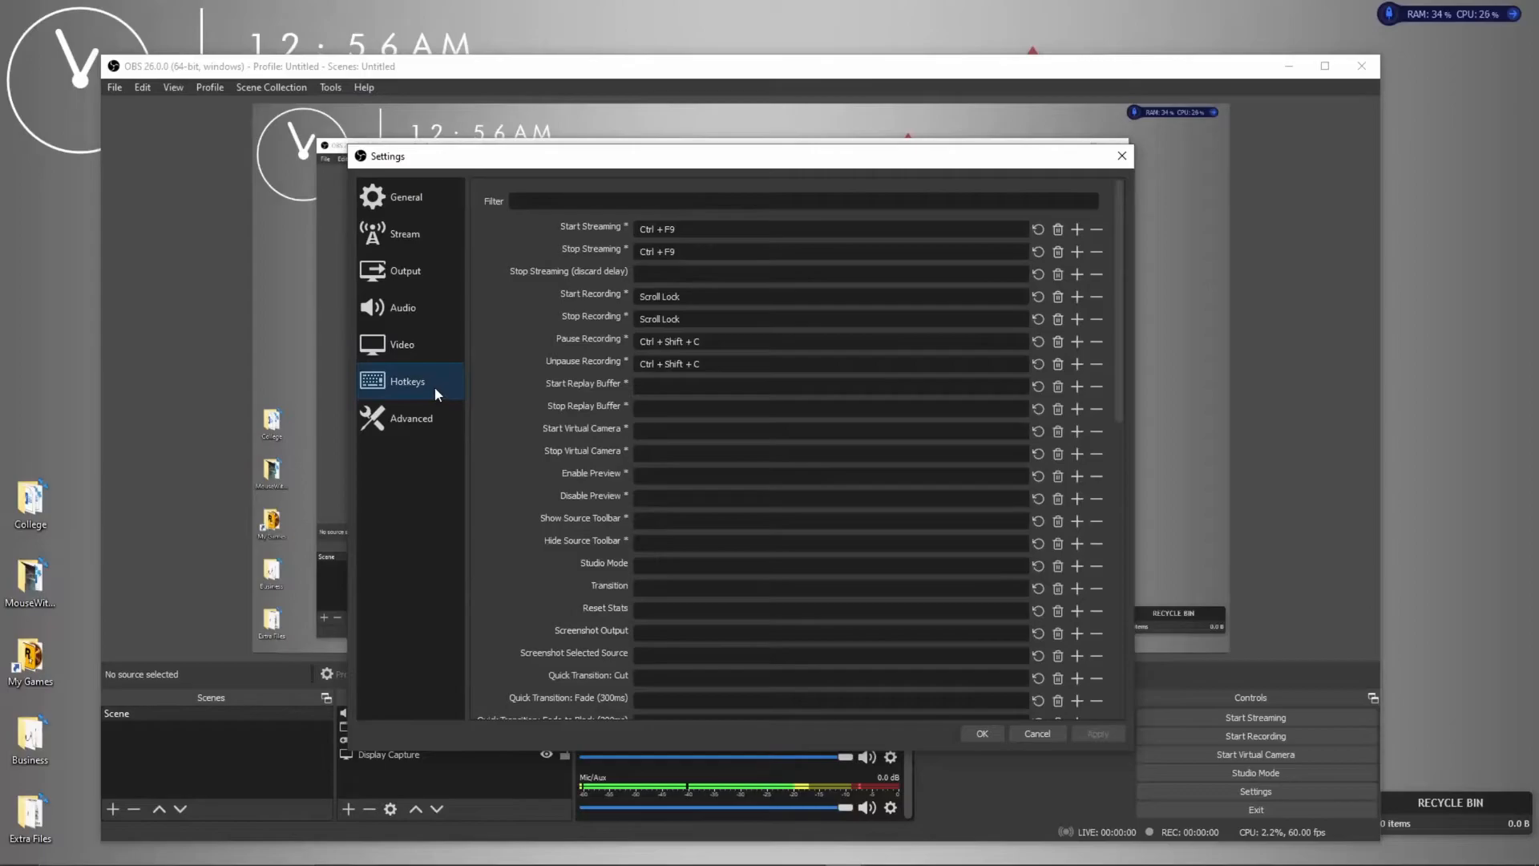
pyautogui.click(407, 418)
pyautogui.click(399, 383)
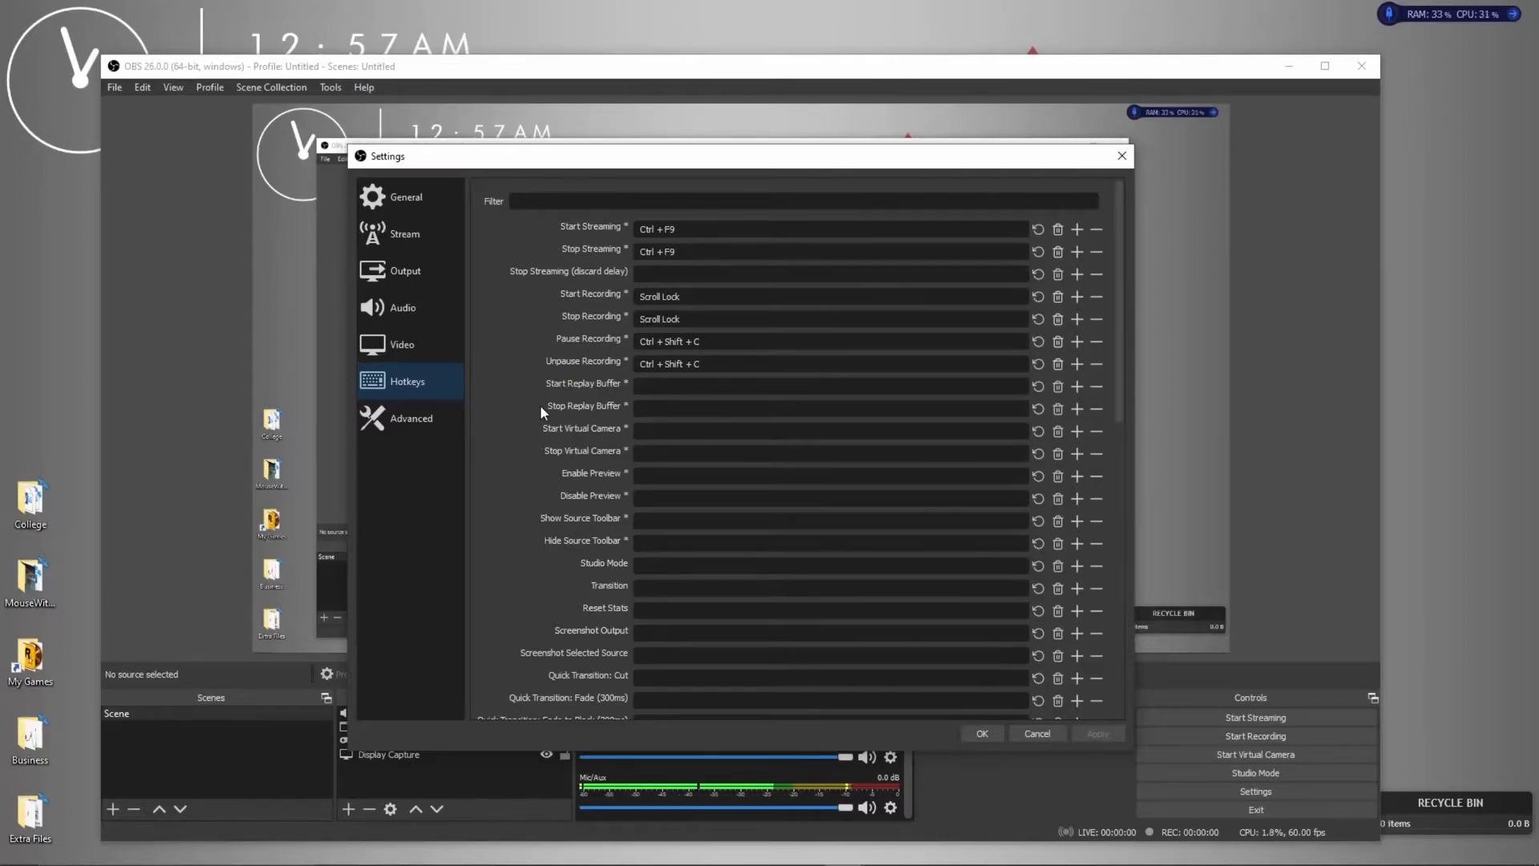
pyautogui.click(407, 316)
pyautogui.click(406, 276)
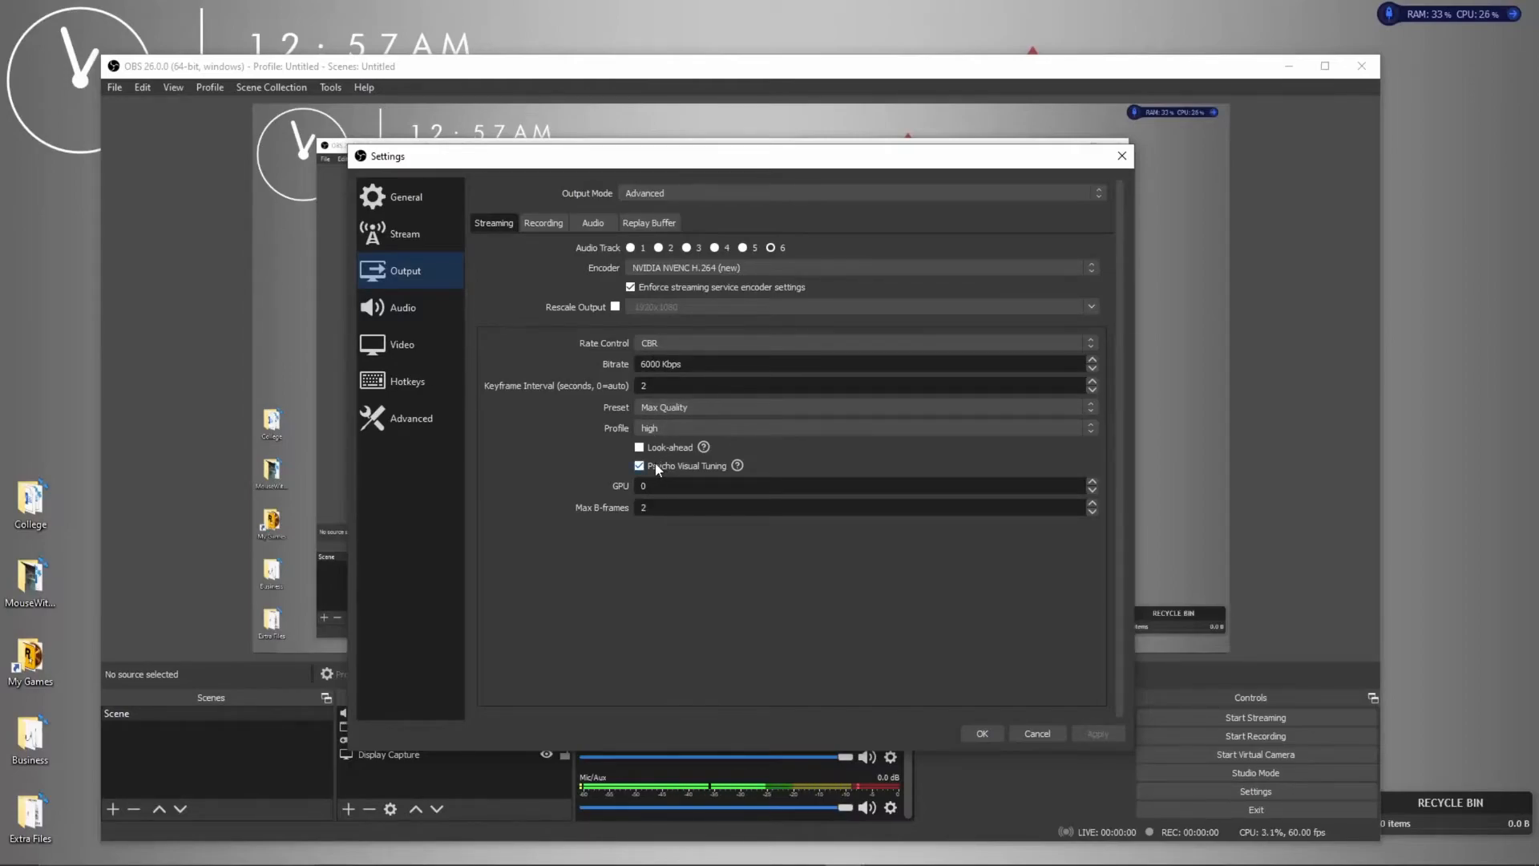
# Examine the stream settings and the list of available streaming services, keeping the Custom service.
pyautogui.click(406, 244)
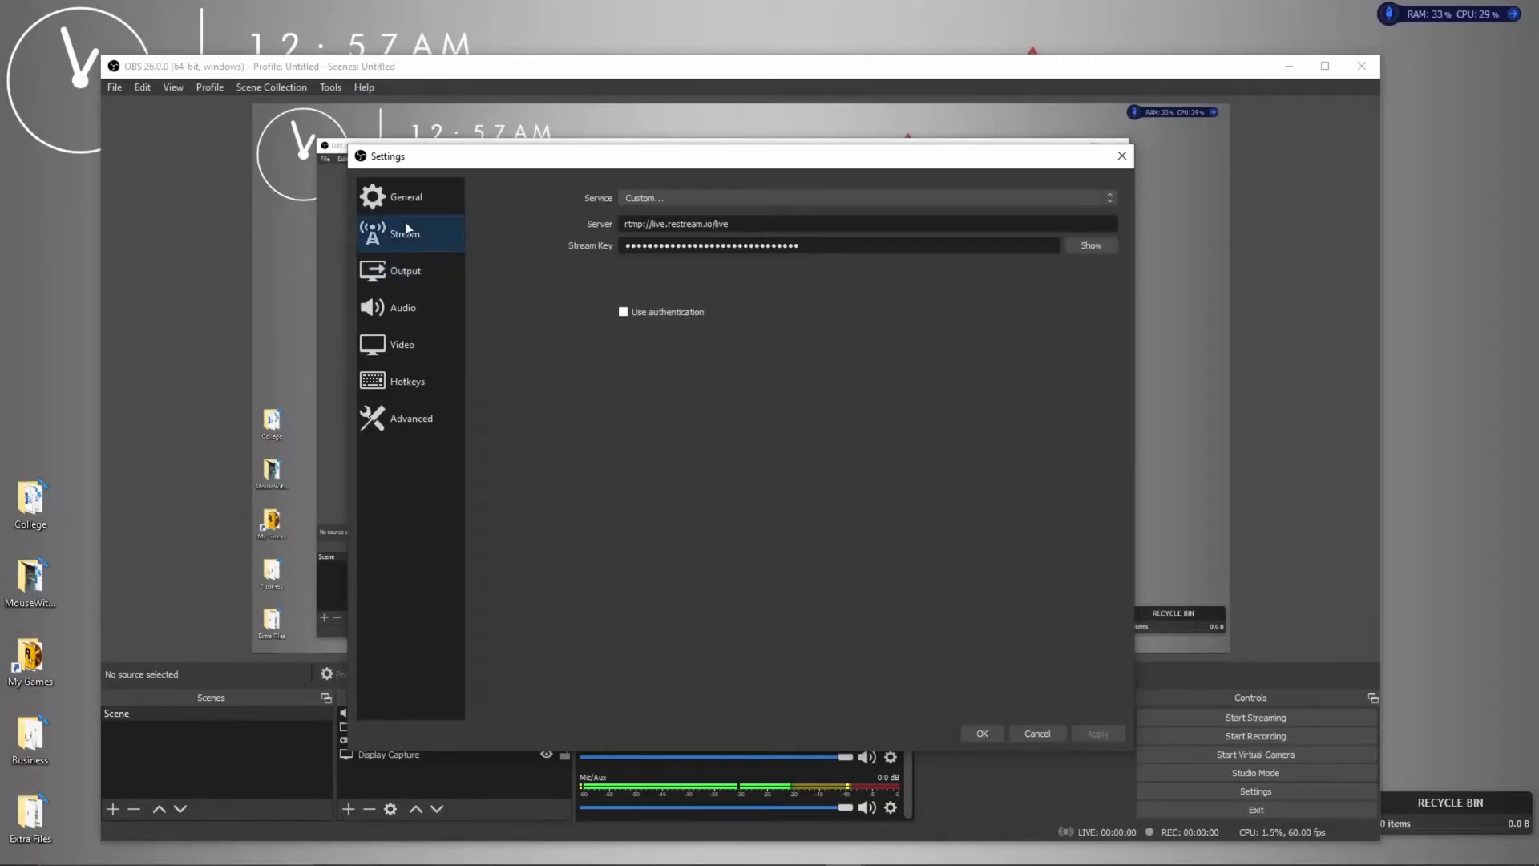
pyautogui.click(403, 209)
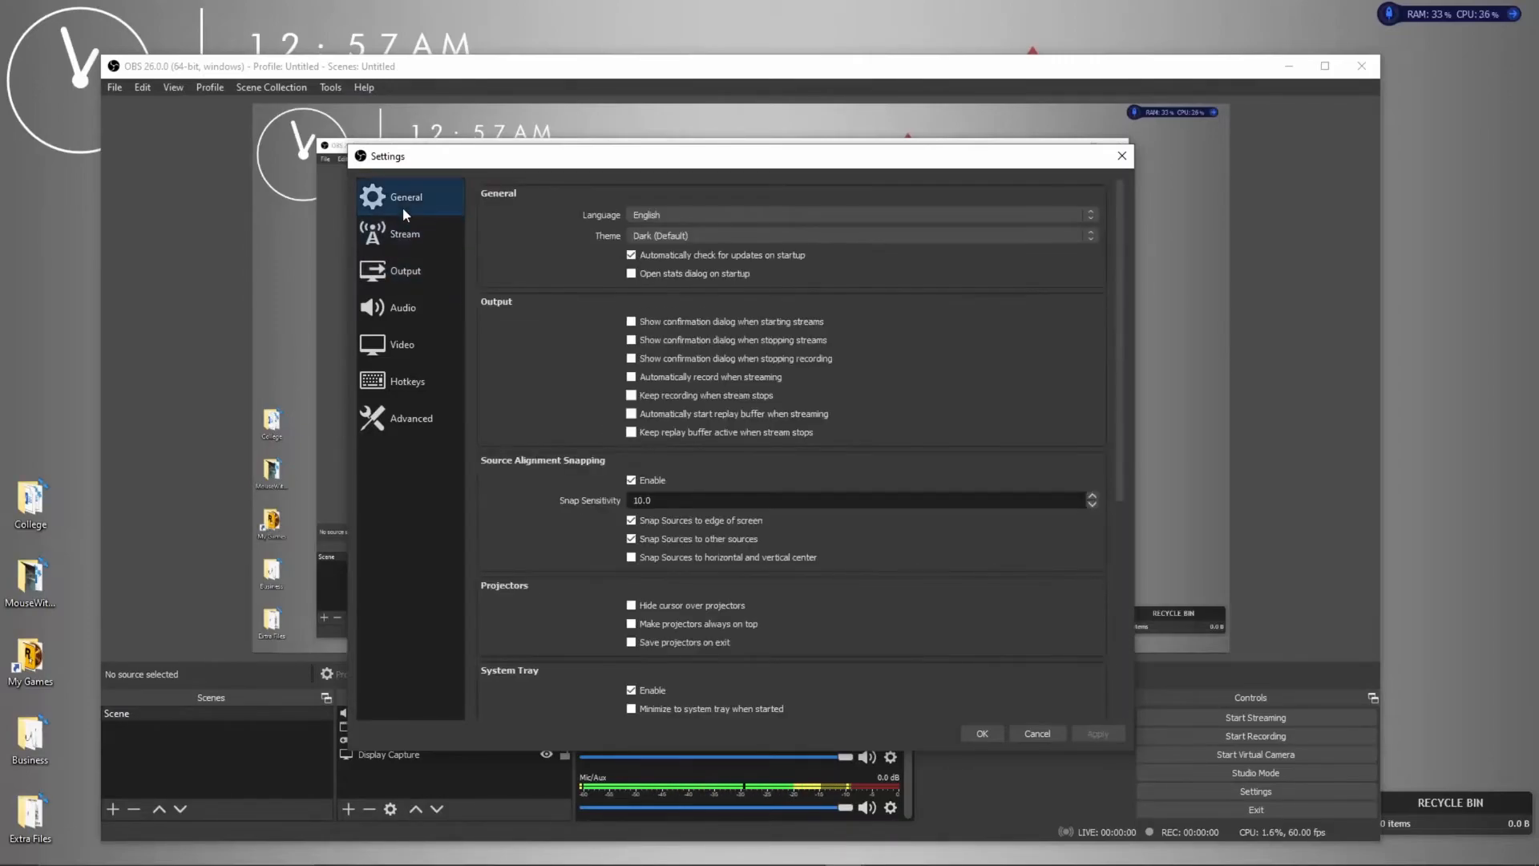
pyautogui.click(400, 228)
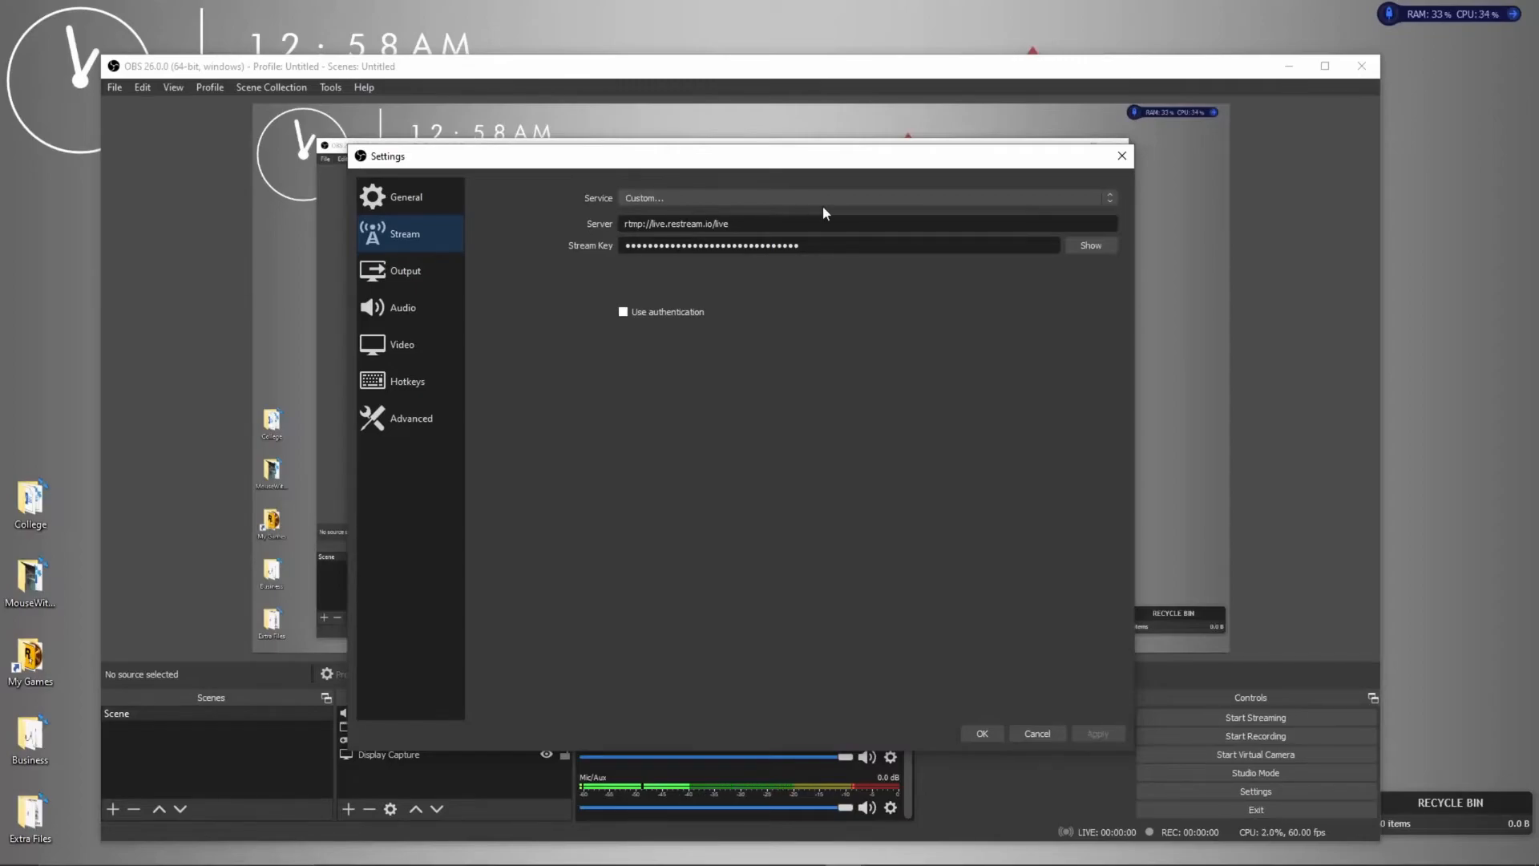
pyautogui.click(703, 199)
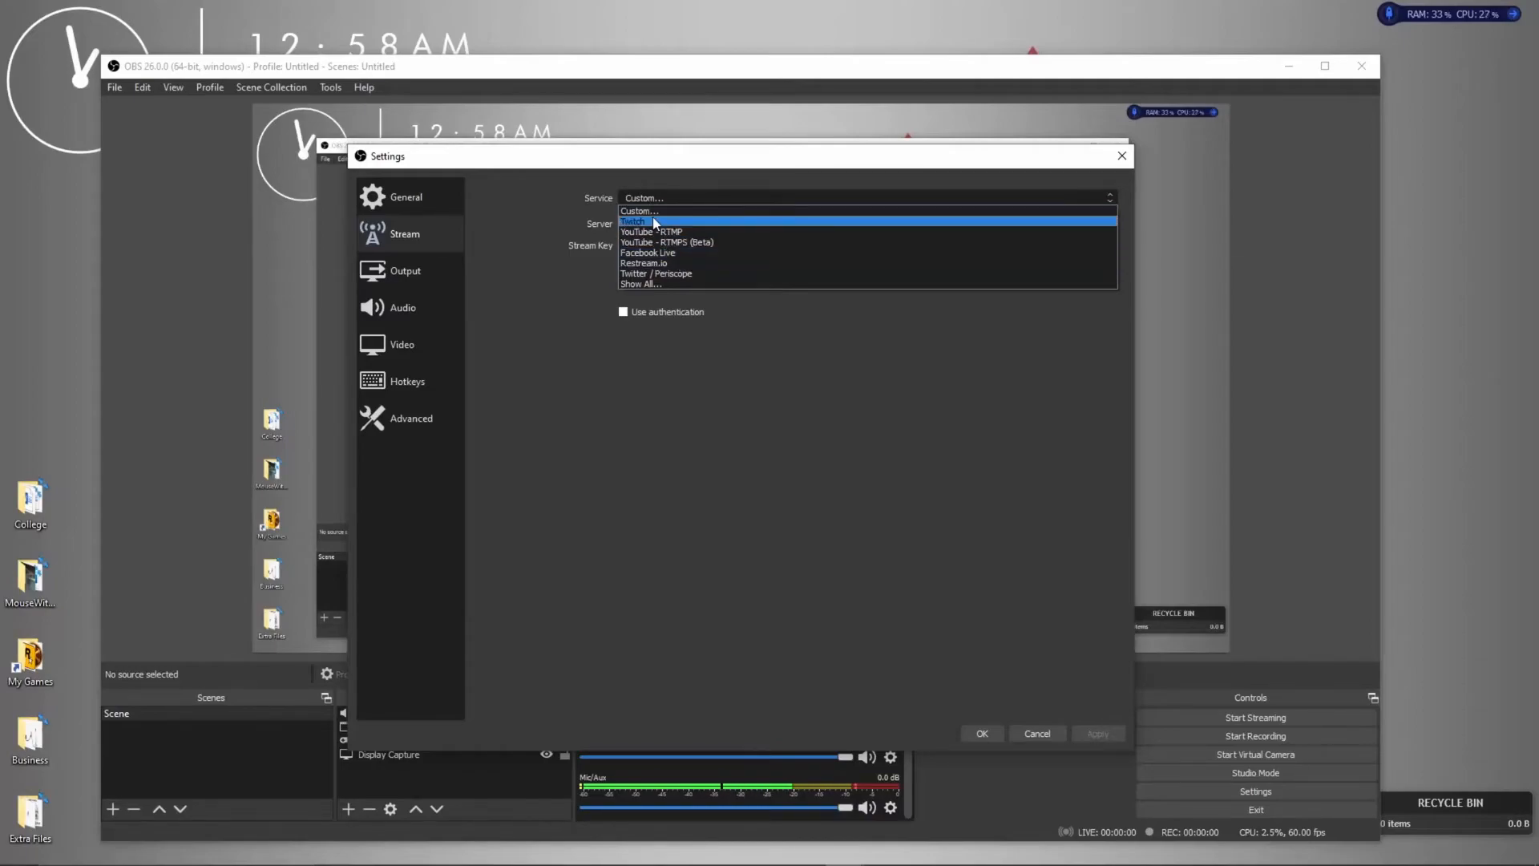
pyautogui.click(532, 252)
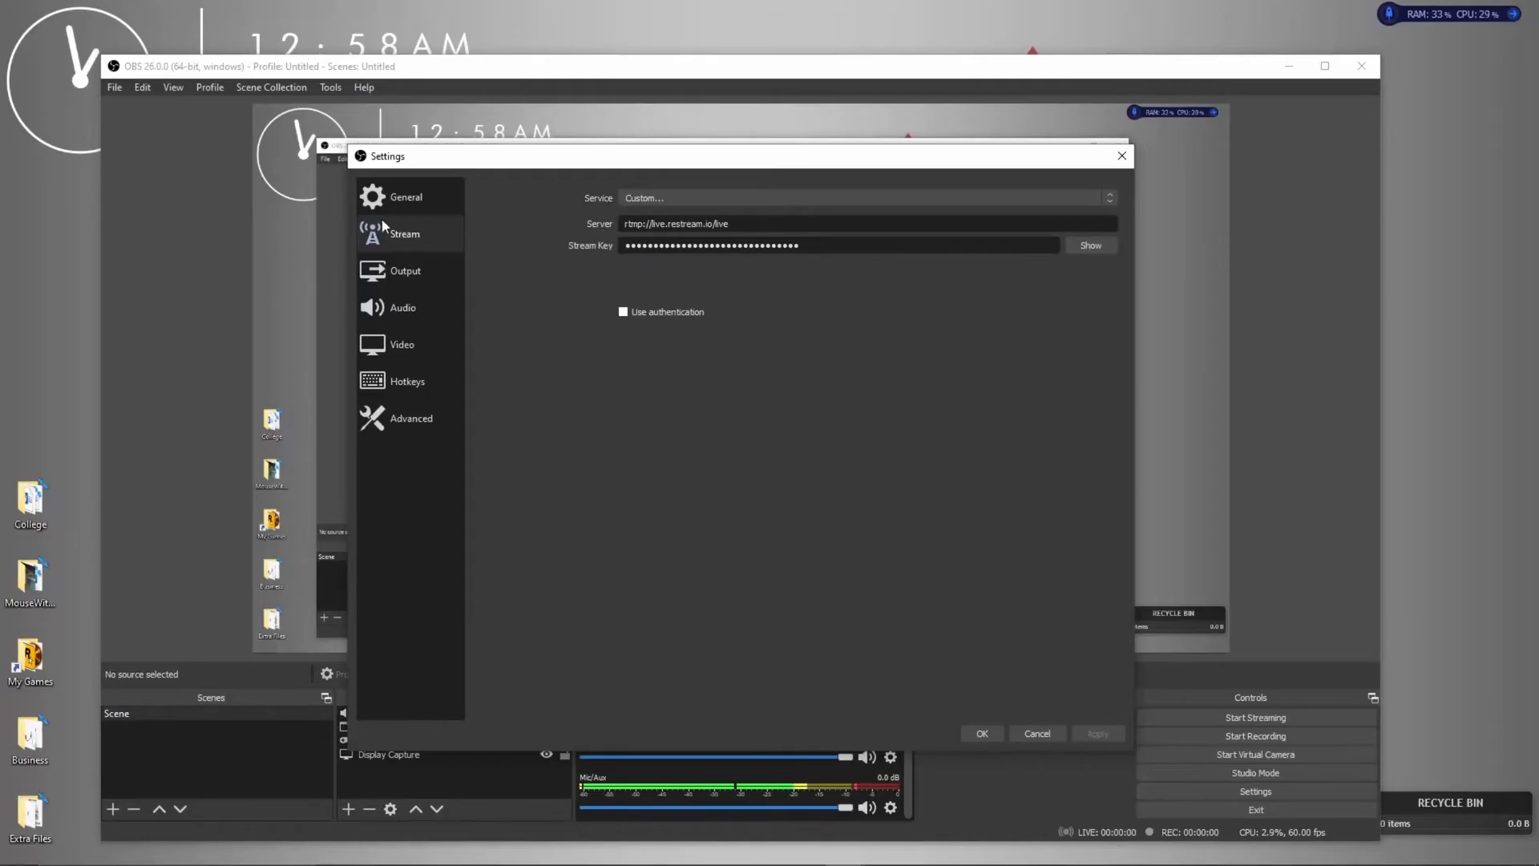
# Review the general, output, audio, video, hotkey and advanced settings once more, and accept the settings.
pyautogui.click(397, 201)
pyautogui.click(420, 283)
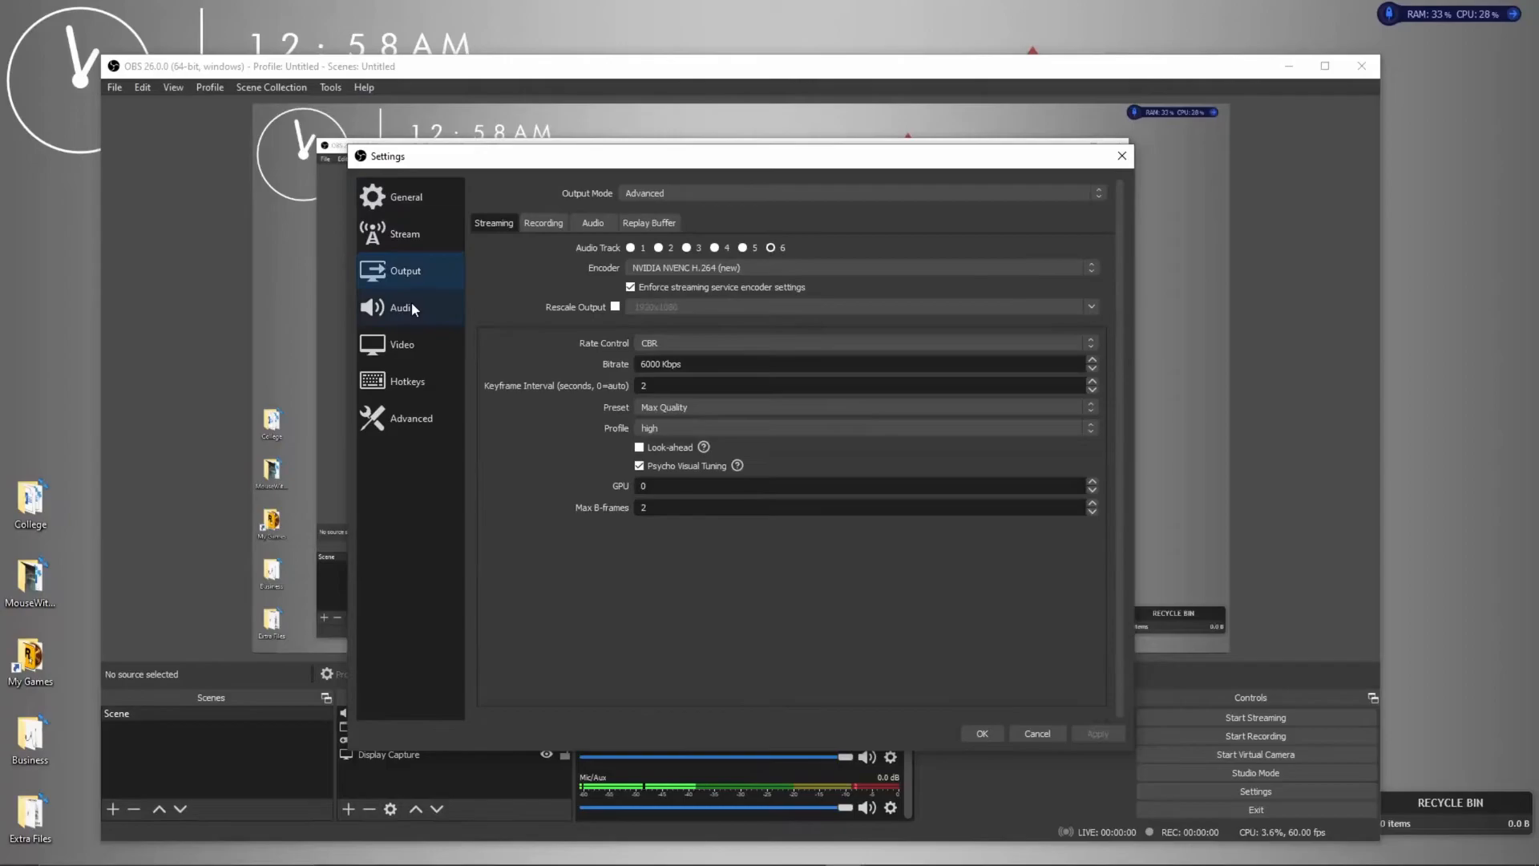
pyautogui.click(411, 307)
pyautogui.click(405, 342)
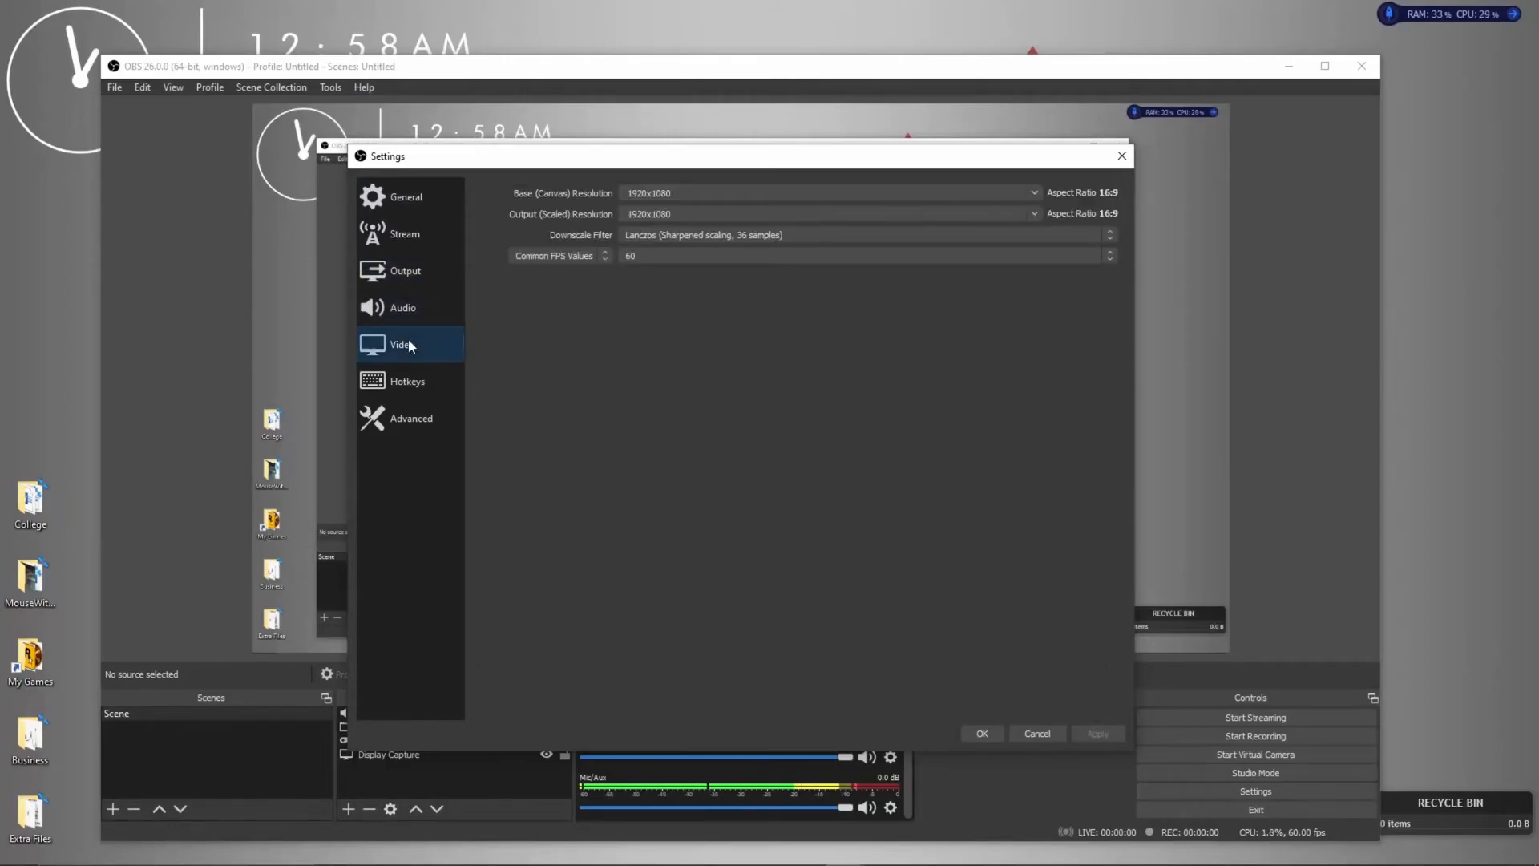
pyautogui.click(410, 381)
pyautogui.click(411, 421)
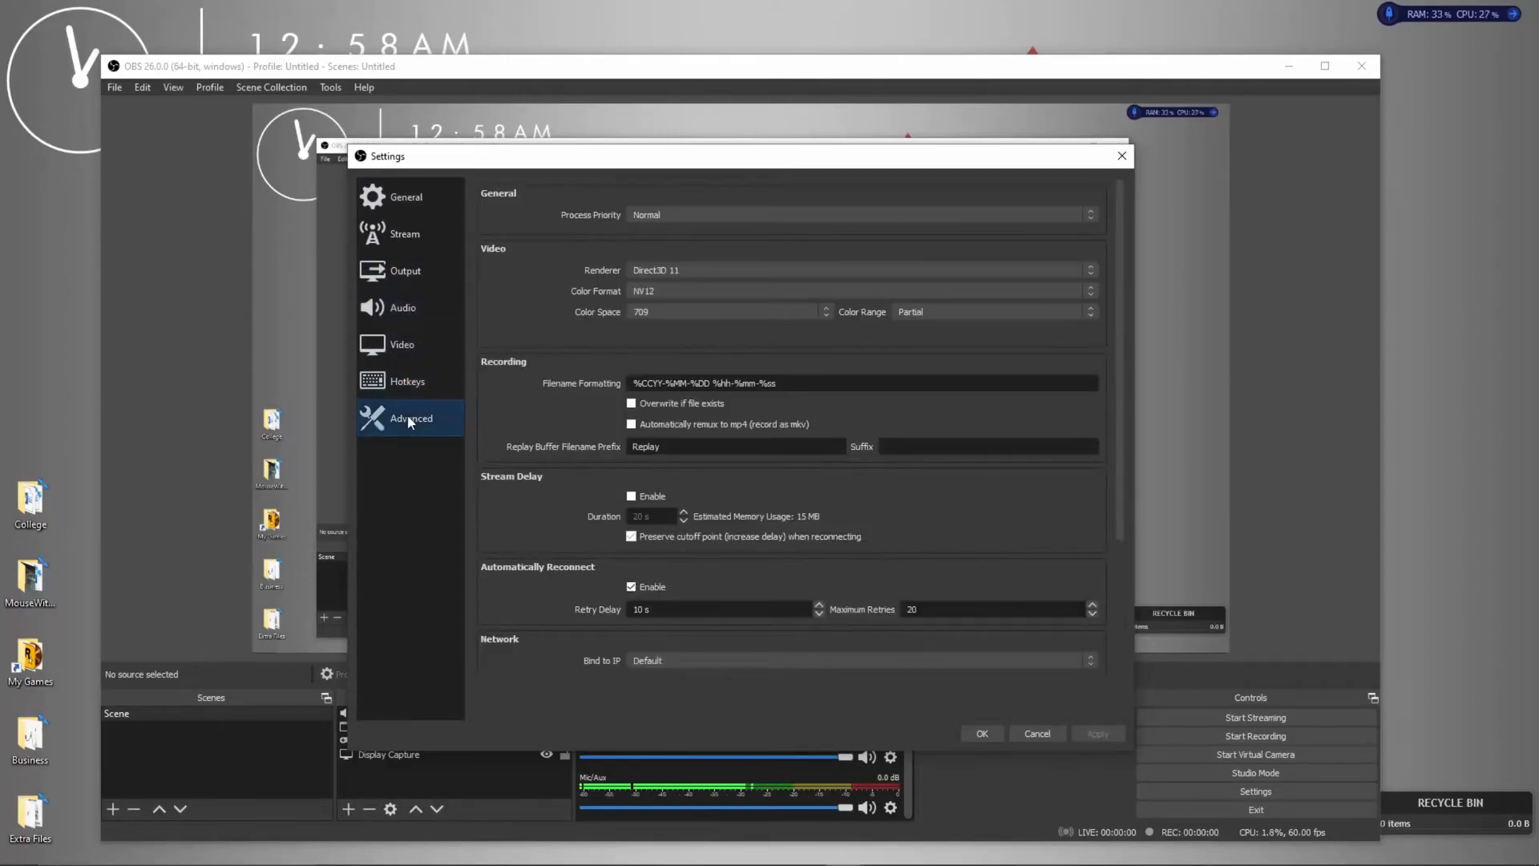
pyautogui.click(983, 730)
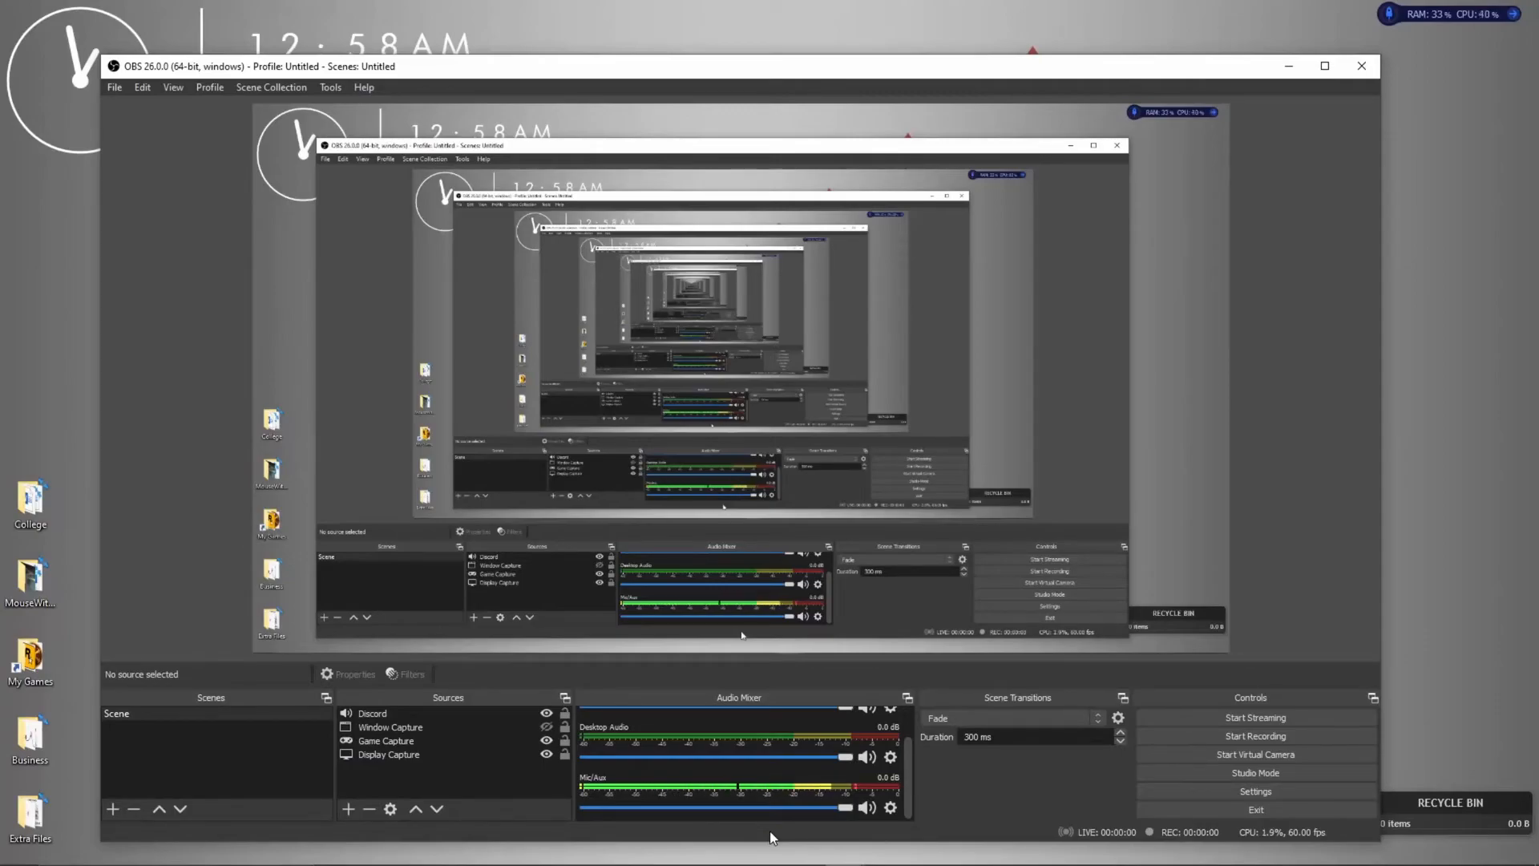
# Add a Text (GDI+) source reading "Test" to the scene and place it lower, near the preview's left edge.
pyautogui.click(113, 808)
pyautogui.click(765, 484)
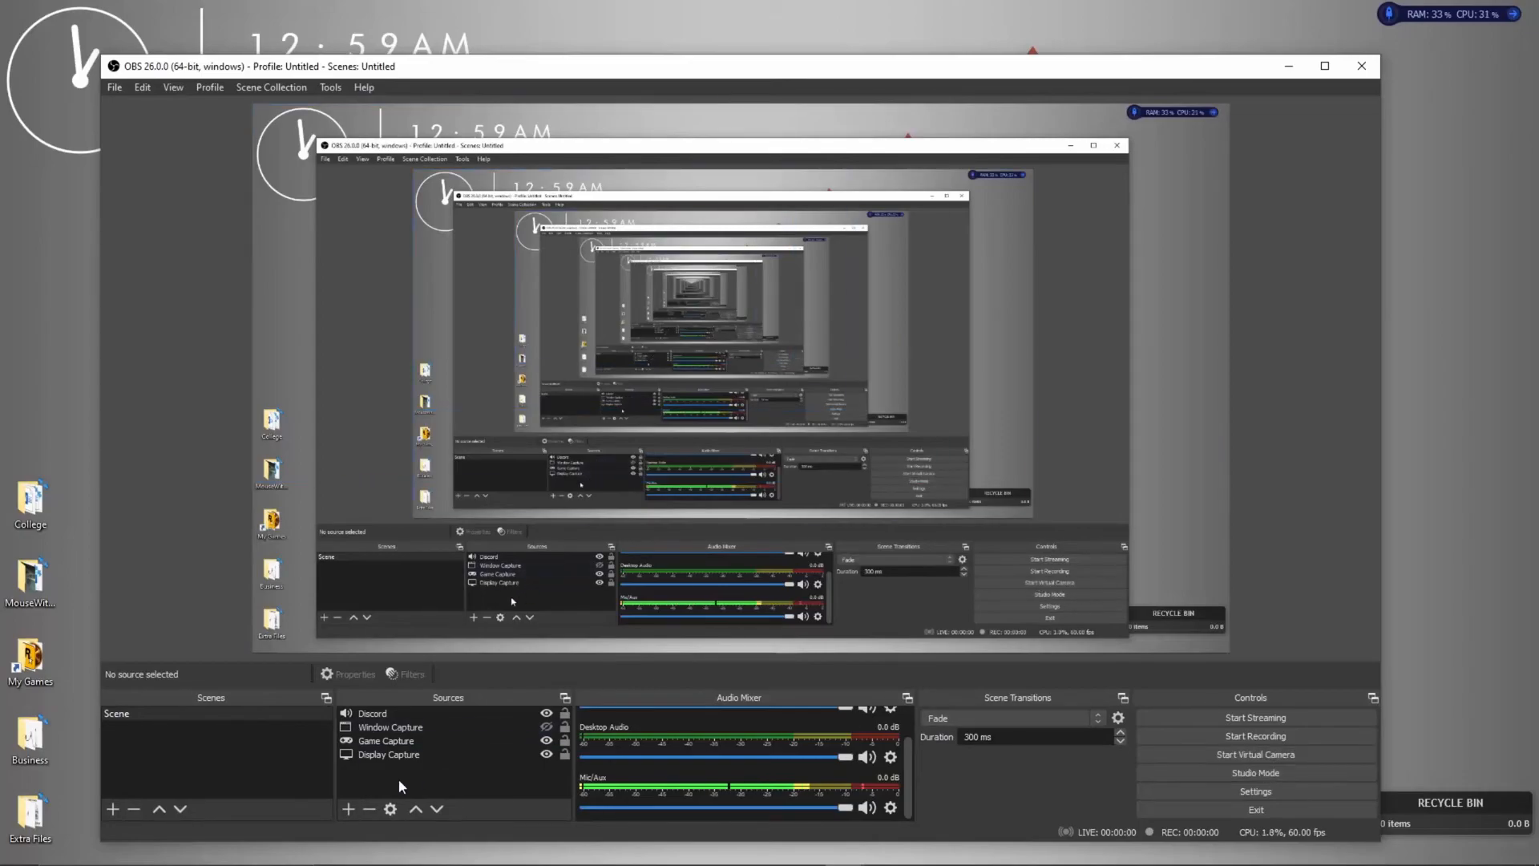
pyautogui.click(348, 809)
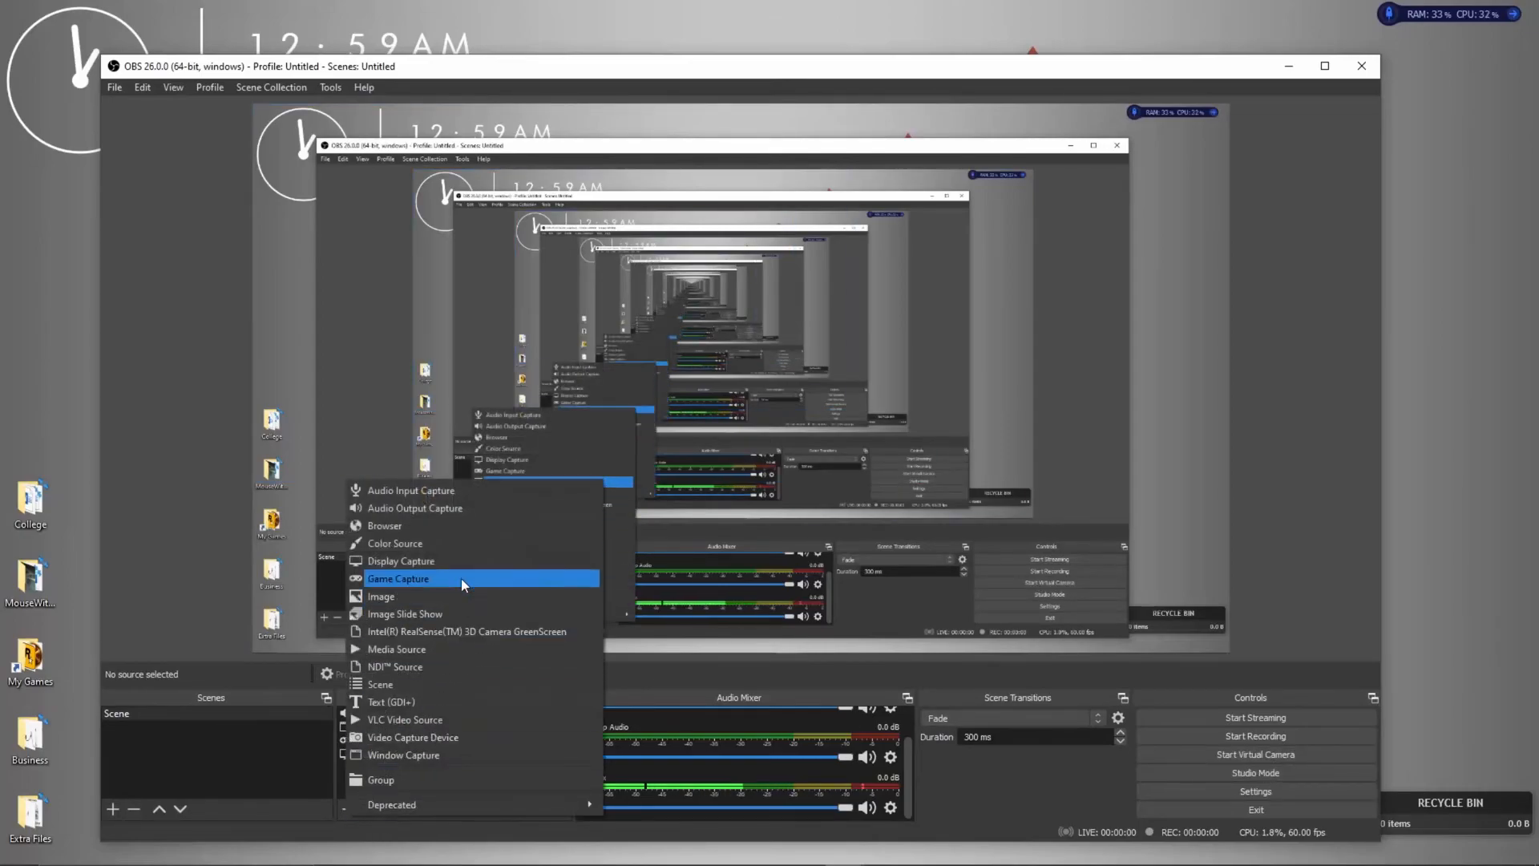
pyautogui.click(421, 706)
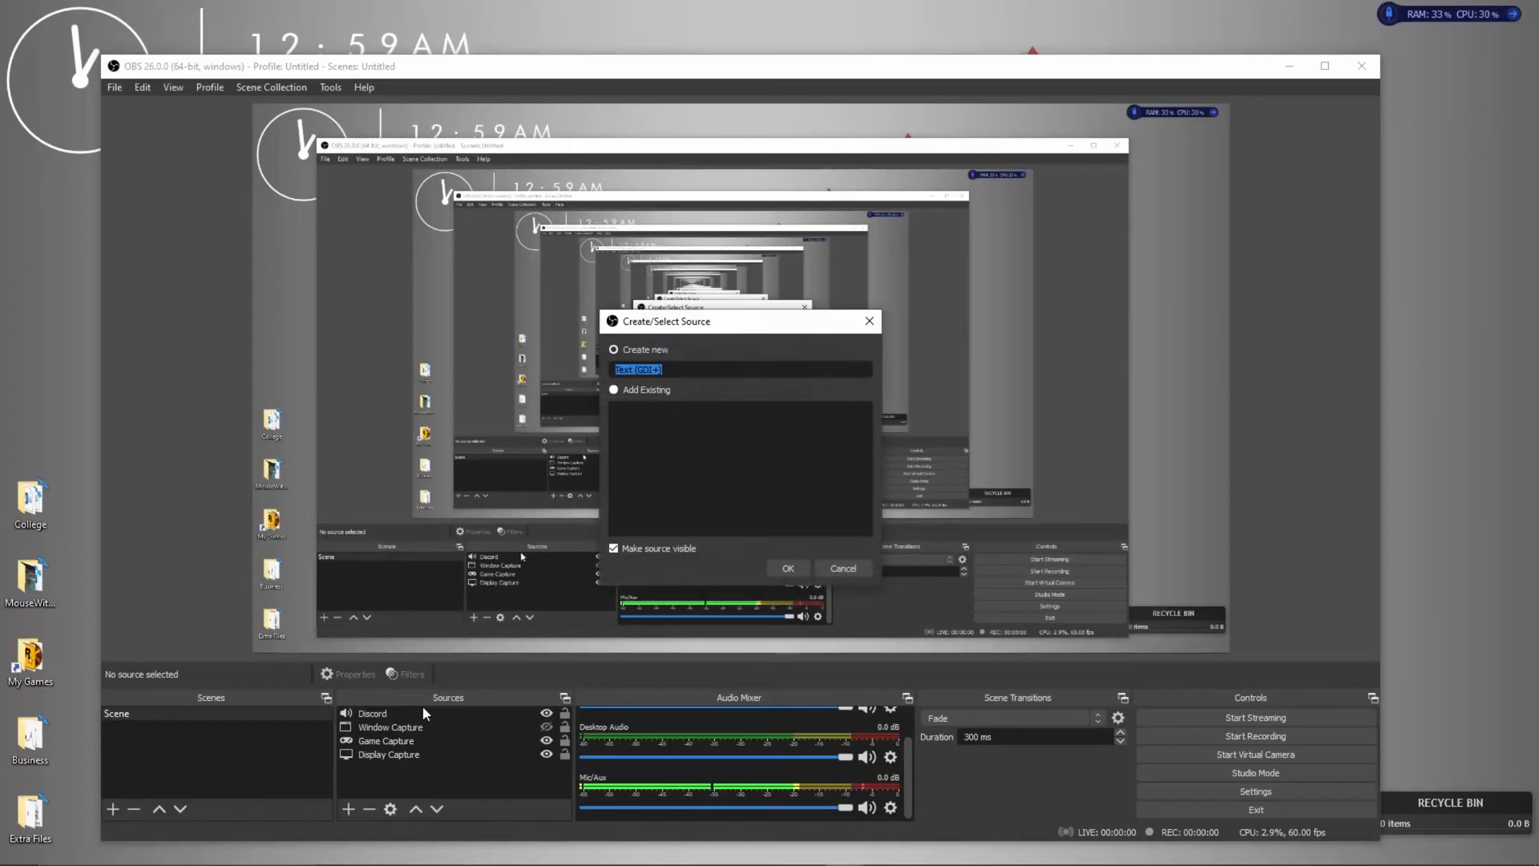
pyautogui.press('Return')
pyautogui.write('Test')
pyautogui.click(935, 675)
pyautogui.moveTo(342, 190); pyautogui.dragTo(367, 331)
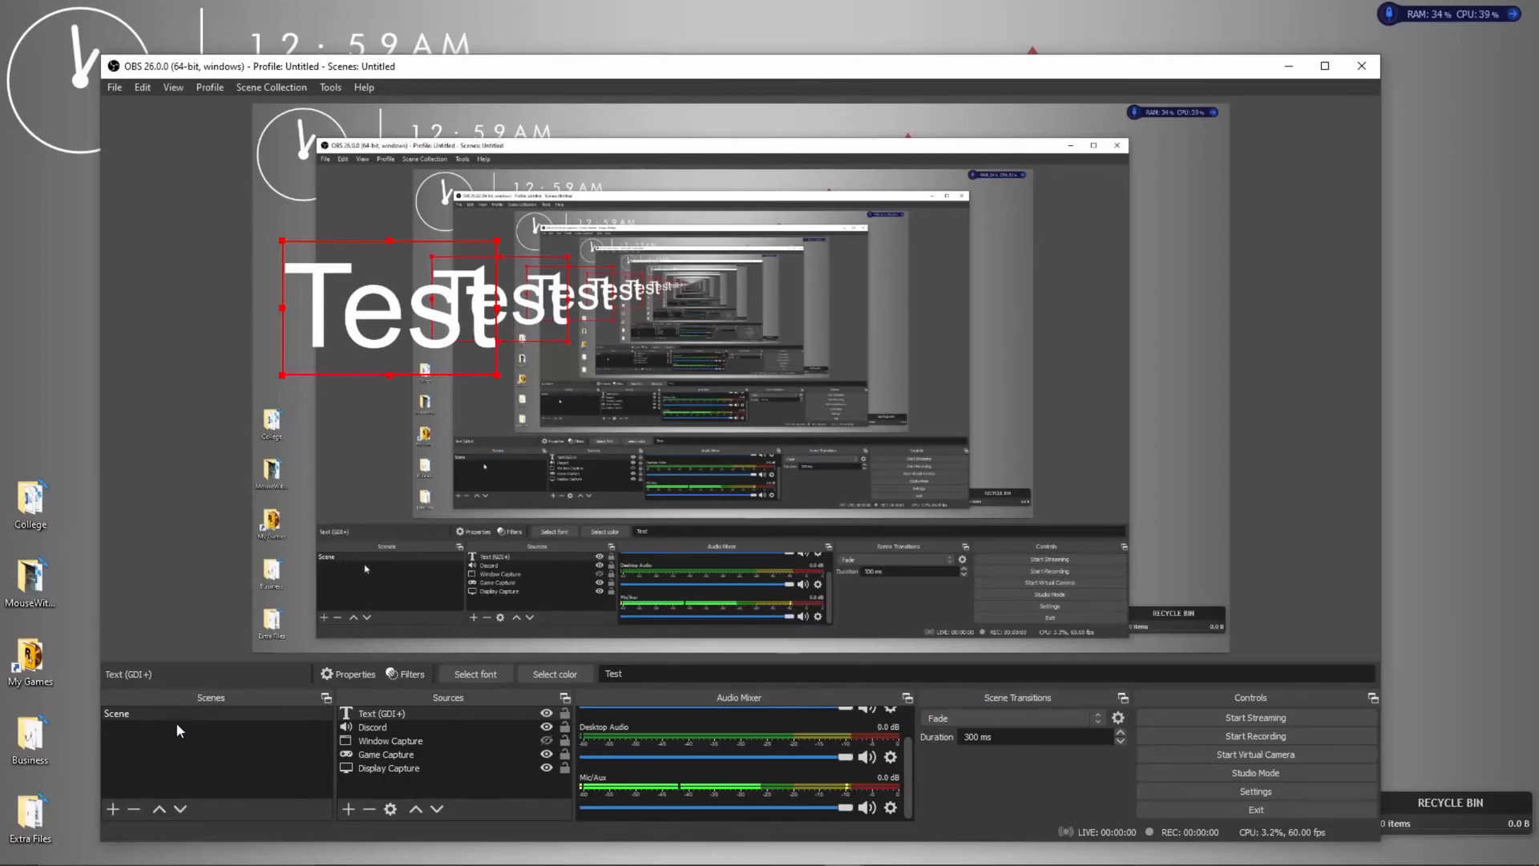
# Switch to the Main scene collection and look through its Intro, KyrusGaming Stream and TheRack Stream scenes.
pyautogui.click(298, 88)
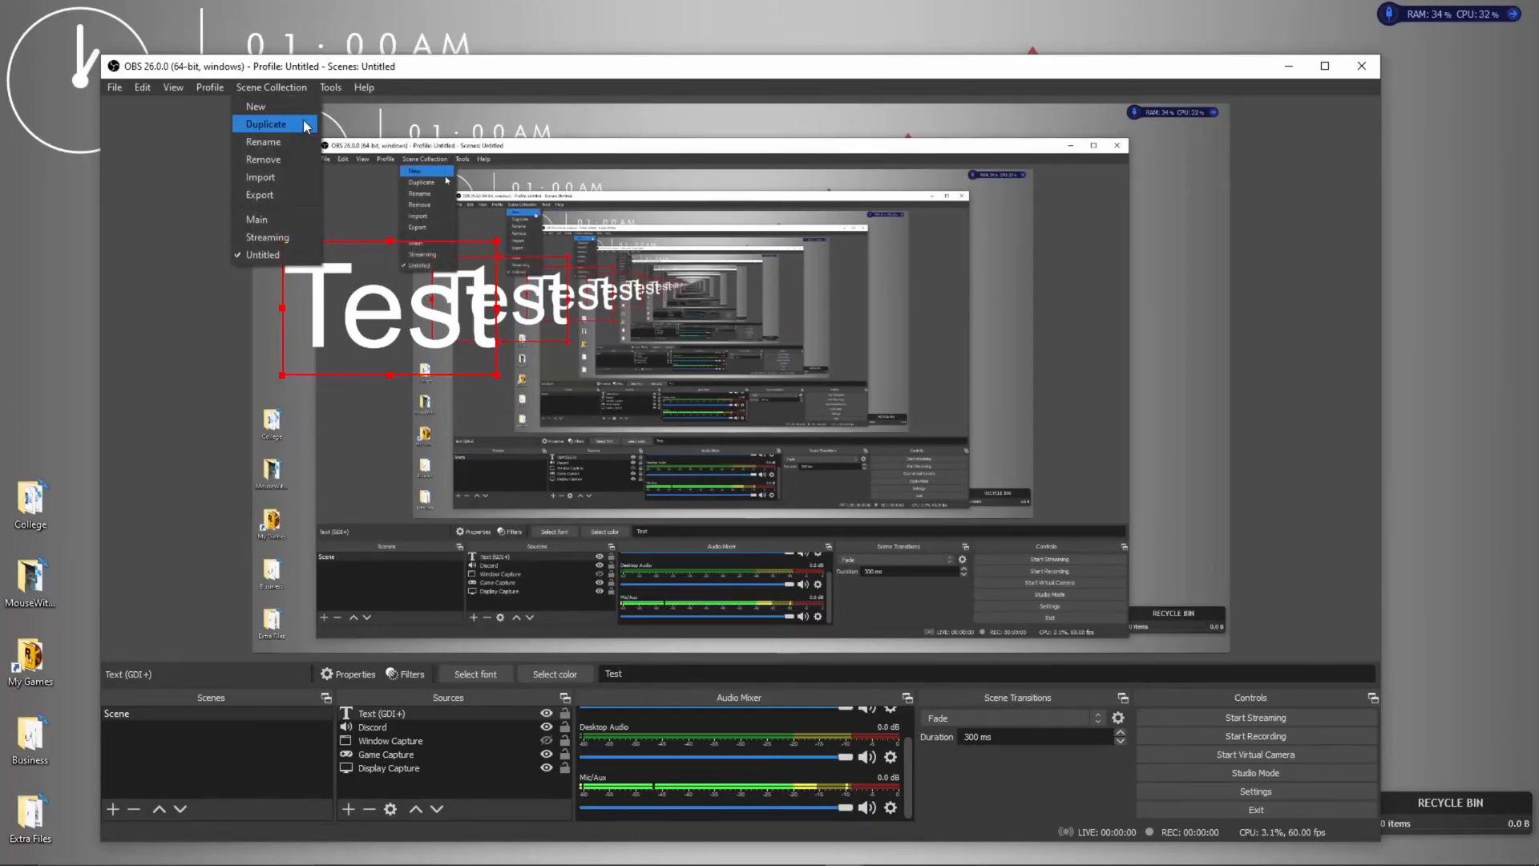
pyautogui.click(304, 221)
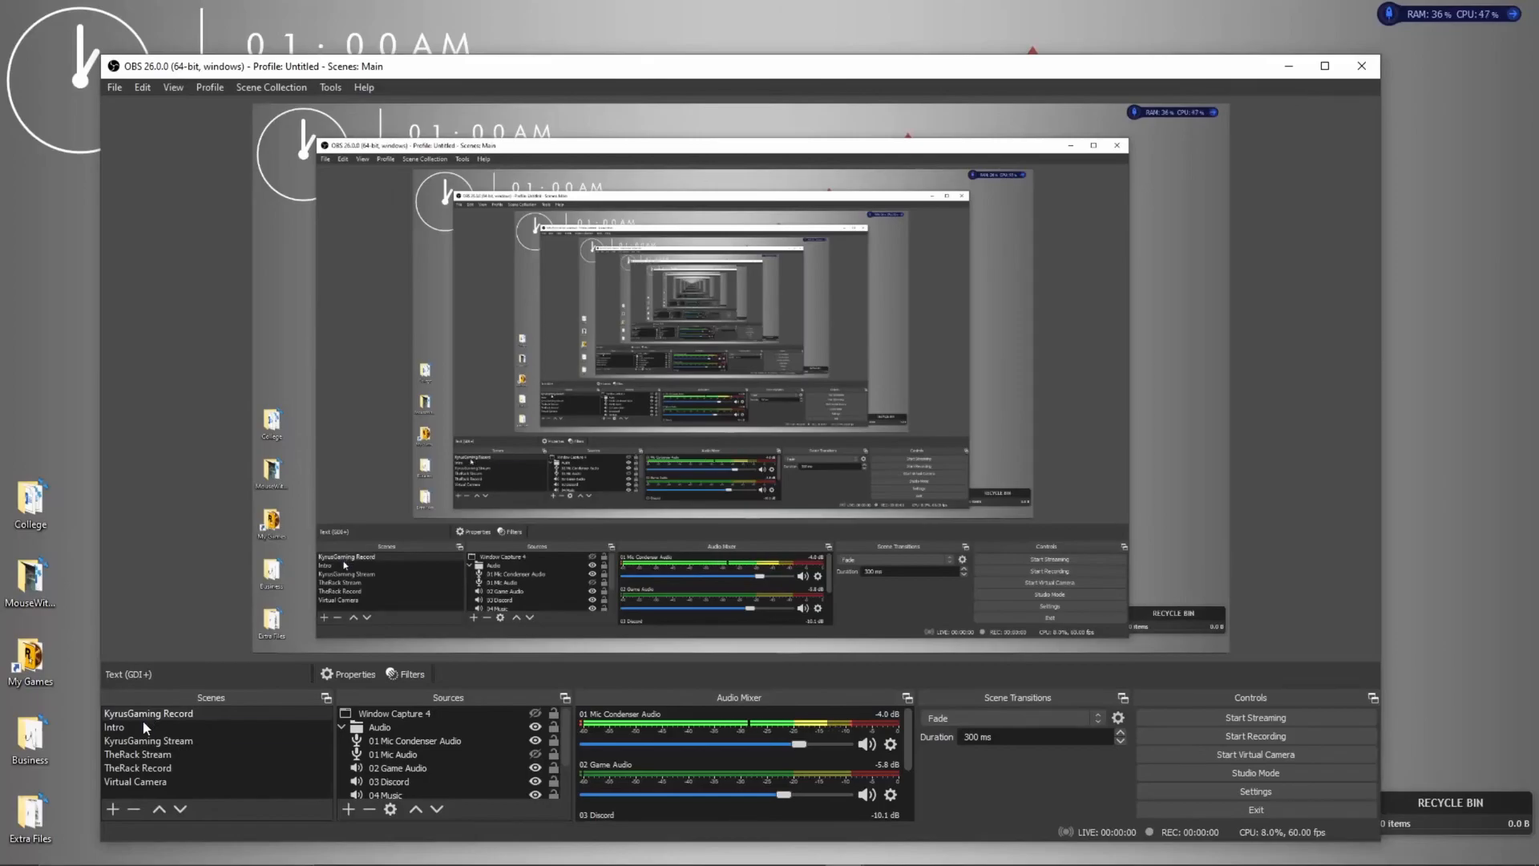
pyautogui.click(170, 727)
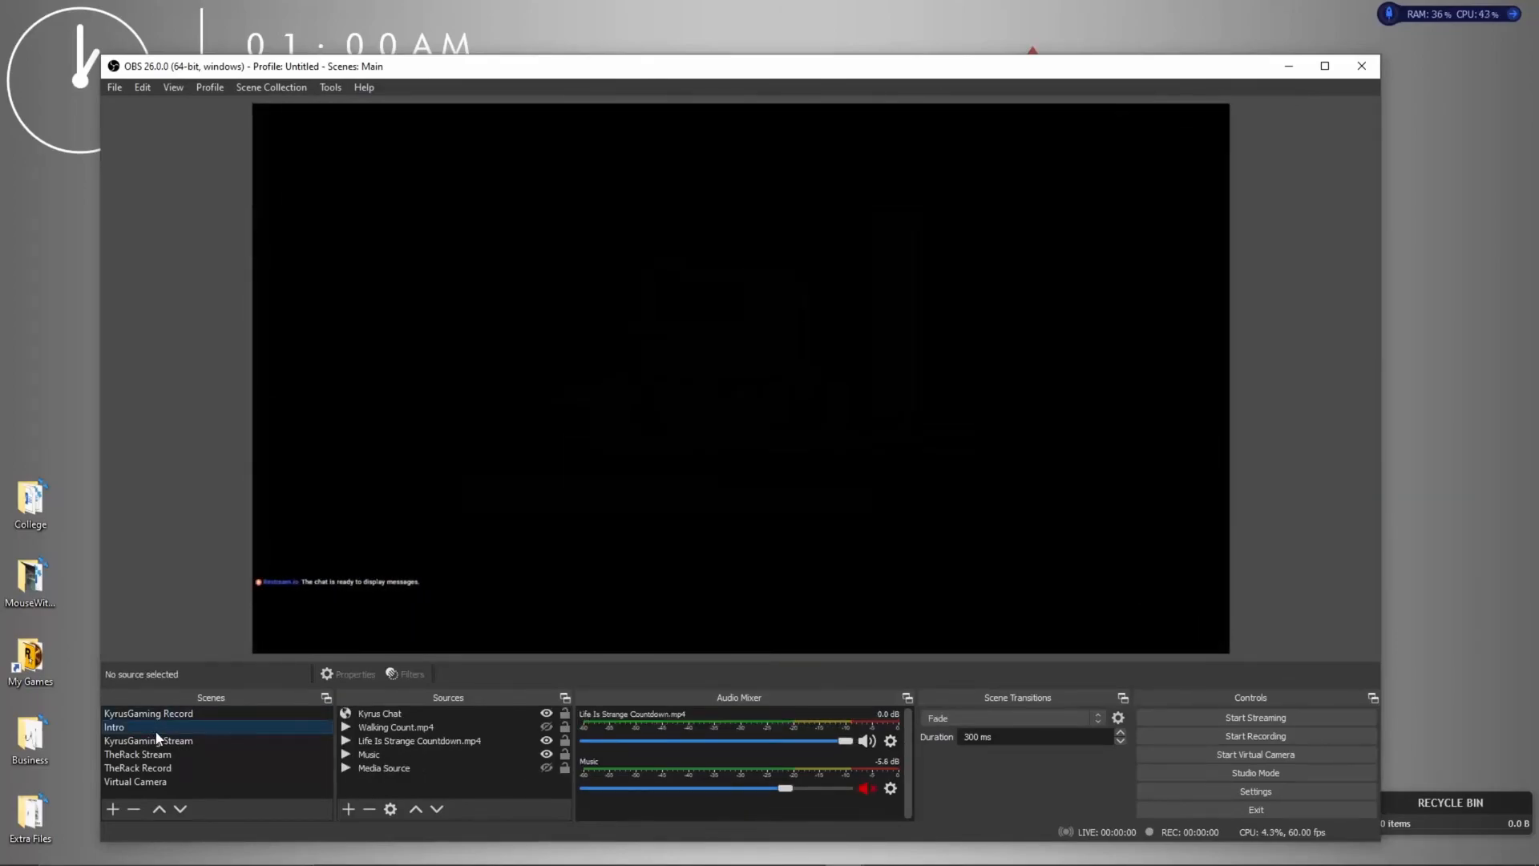
pyautogui.click(157, 739)
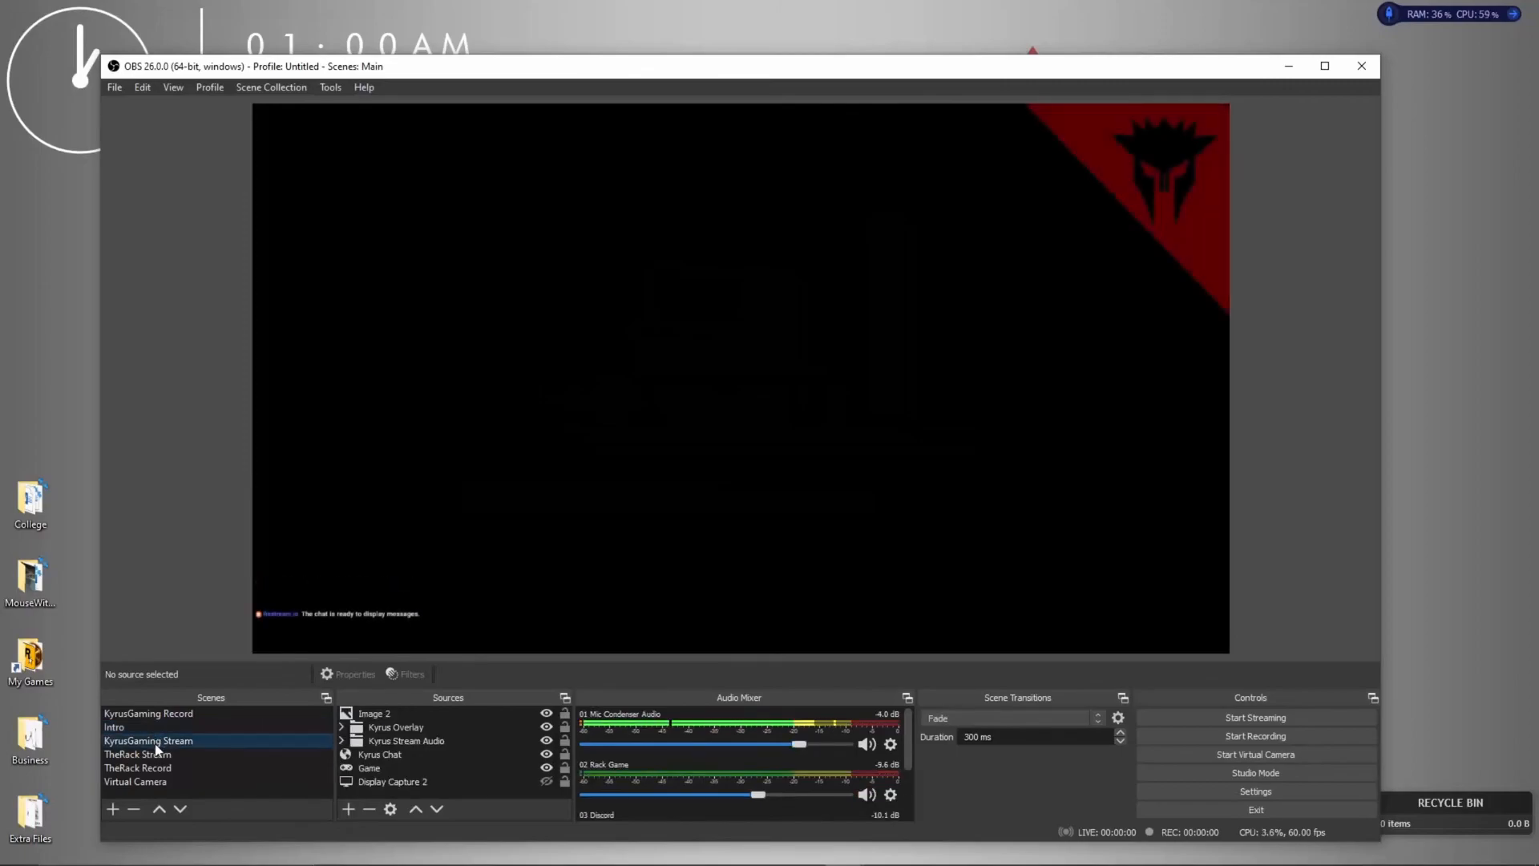
pyautogui.click(158, 754)
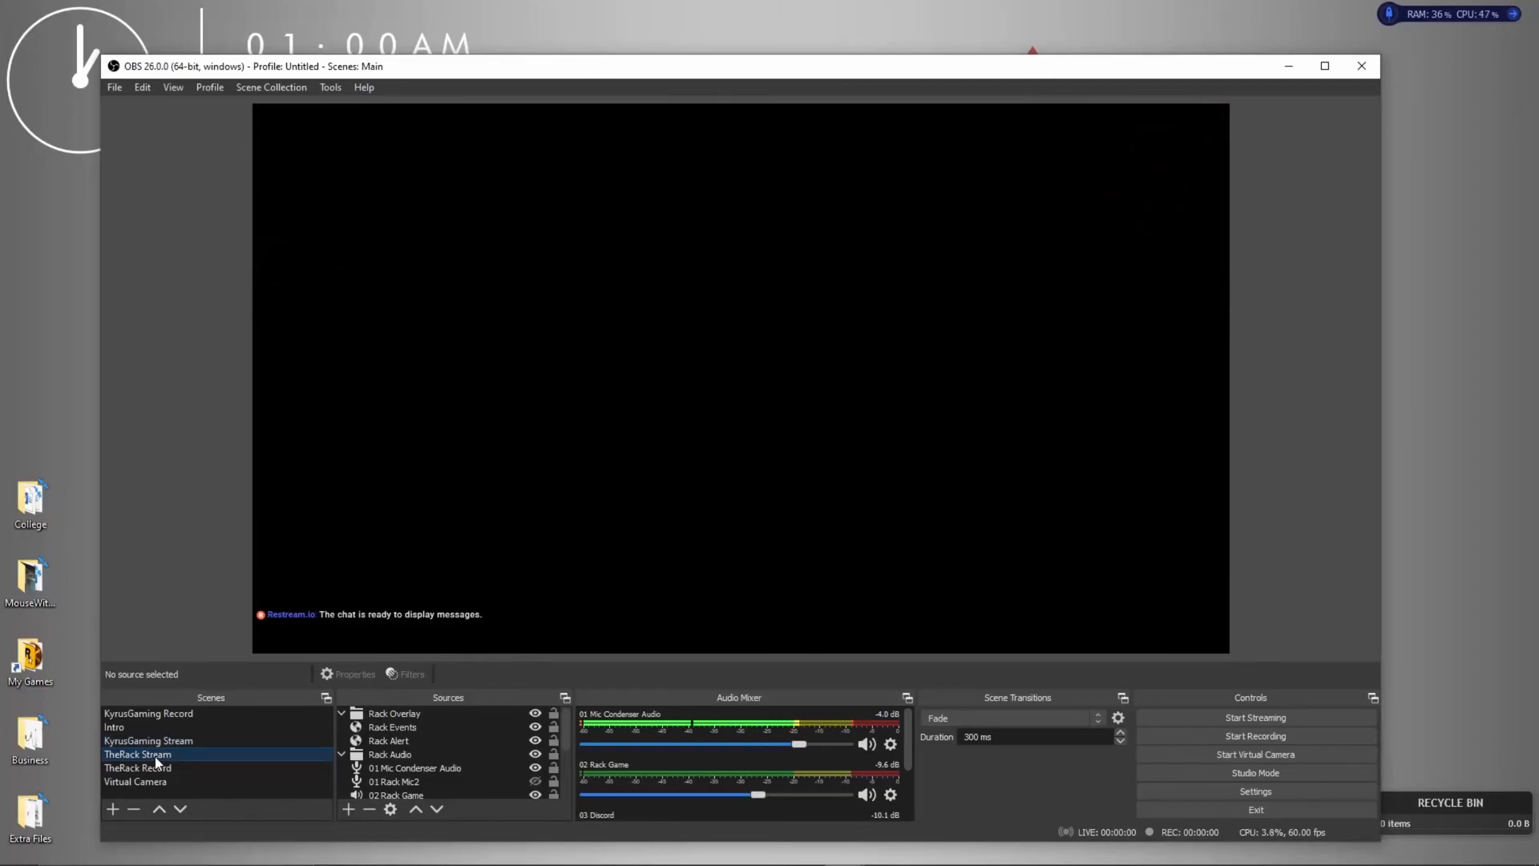
pyautogui.rightClick(153, 756)
pyautogui.click(176, 364)
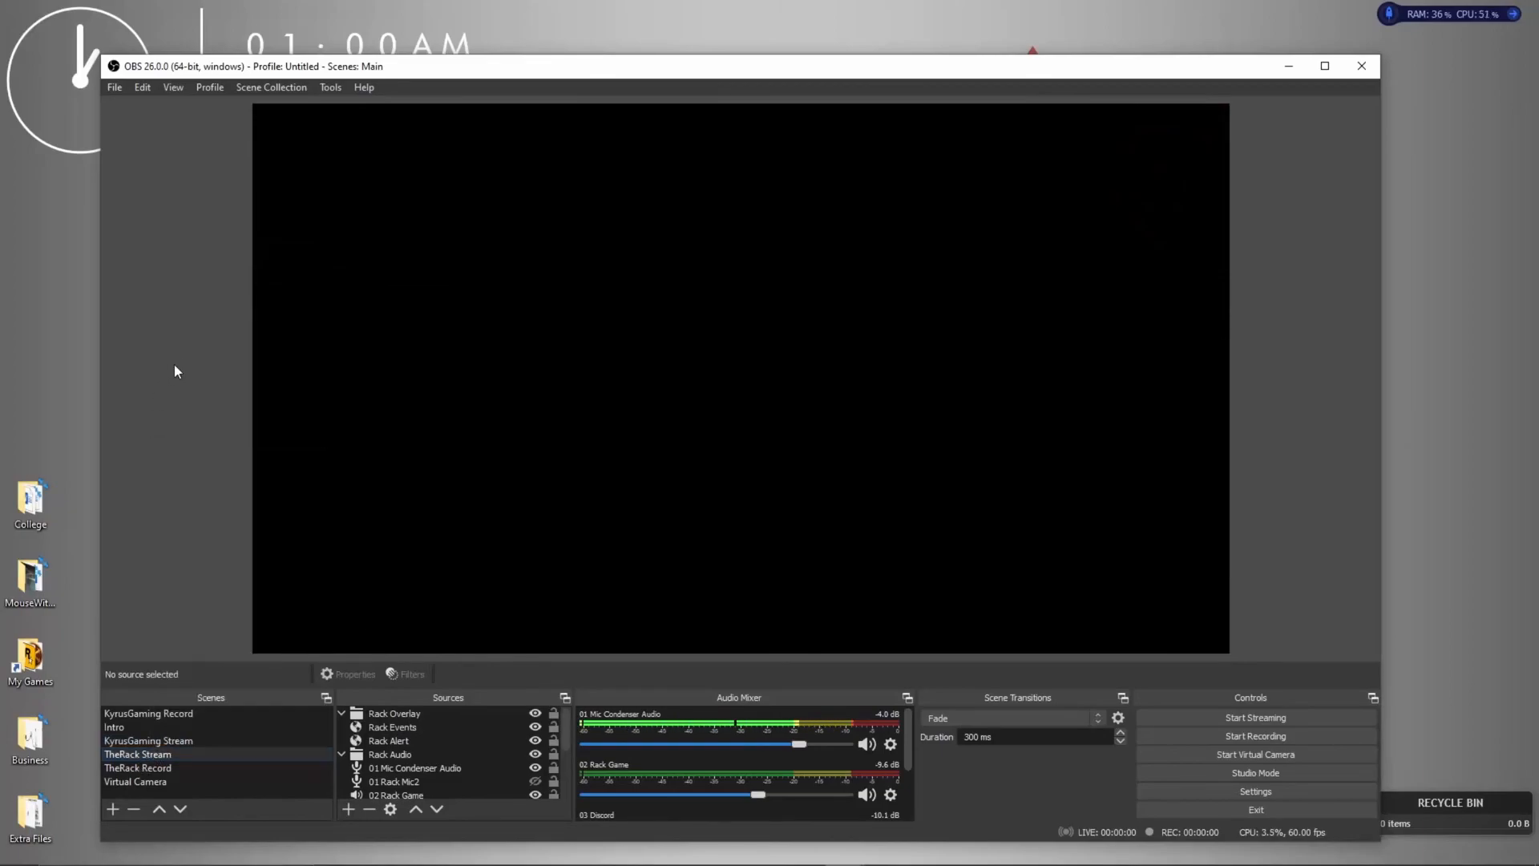
# View the TheRack Record and Virtual Camera scenes, and return to the KyrusGaming Record scene.
pyautogui.click(158, 771)
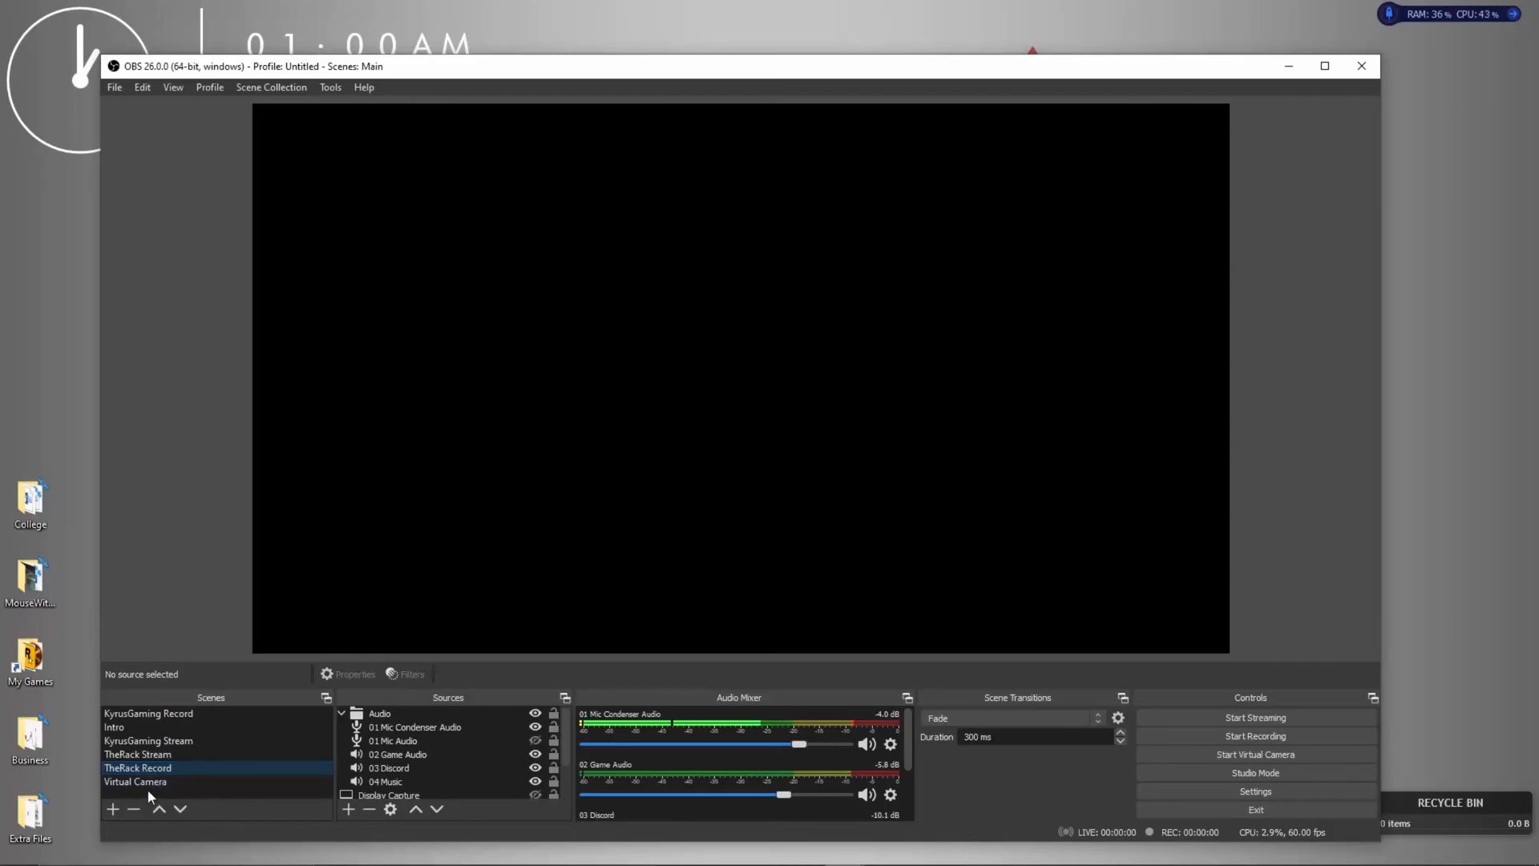
pyautogui.click(149, 782)
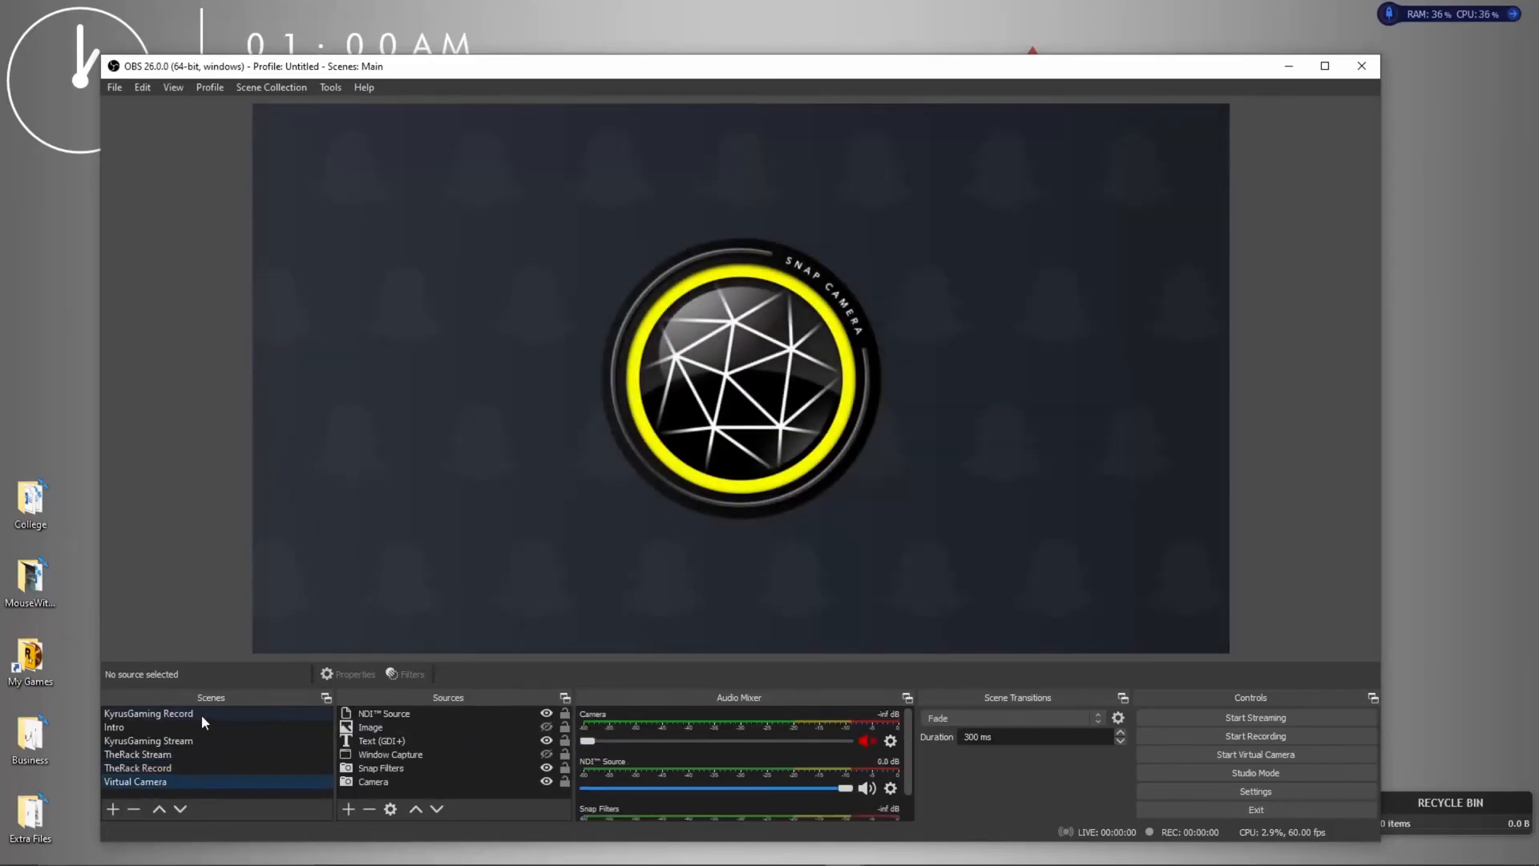
pyautogui.click(201, 715)
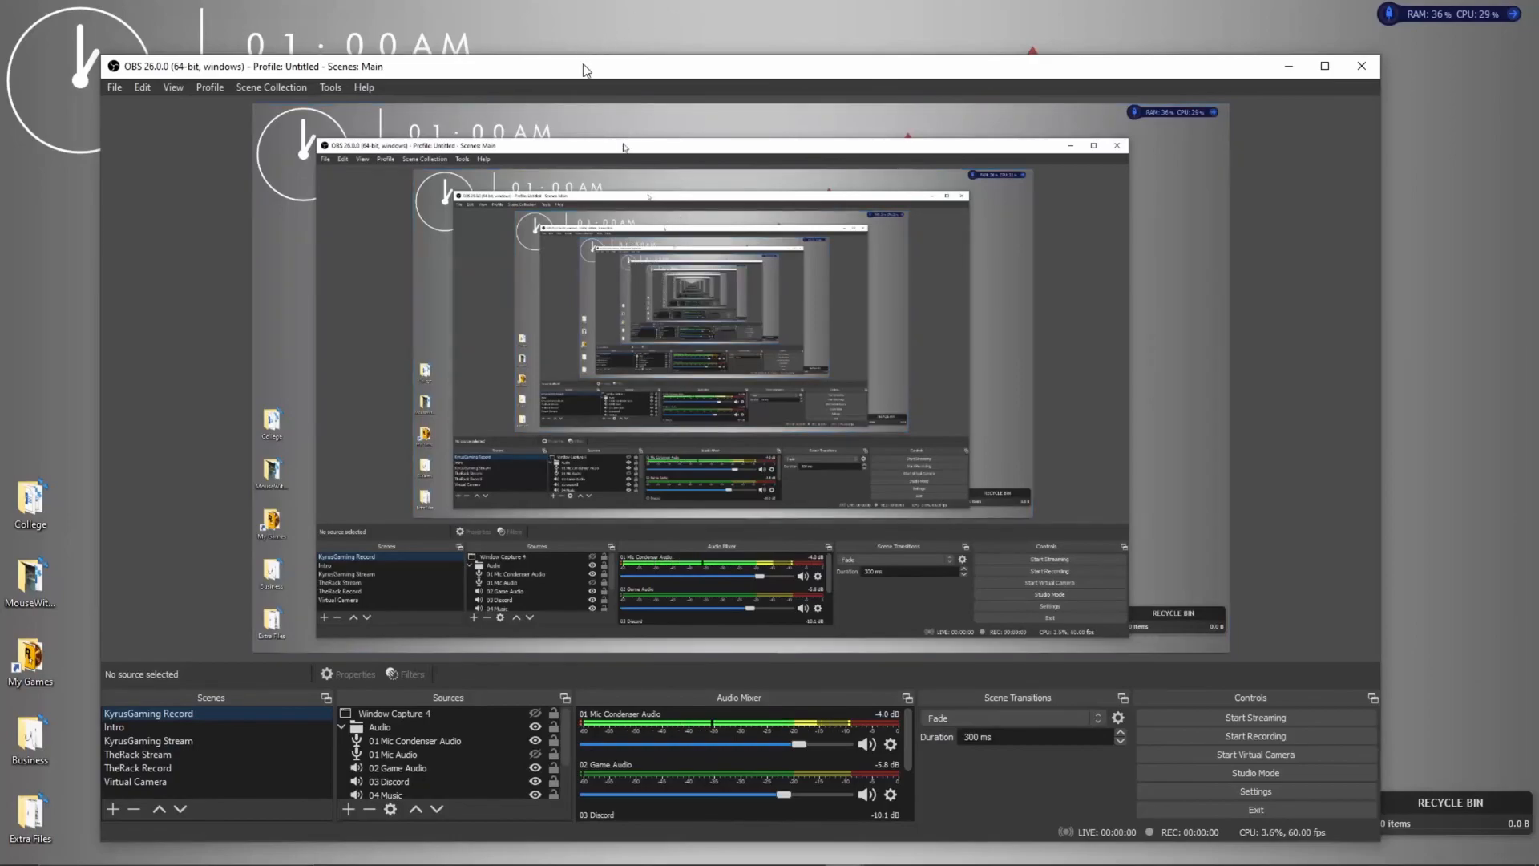
pyautogui.moveTo(583, 69)
pyautogui.mouseDown()
pyautogui.moveTo(565, 45)
pyautogui.moveTo(567, 61)
pyautogui.mouseUp()
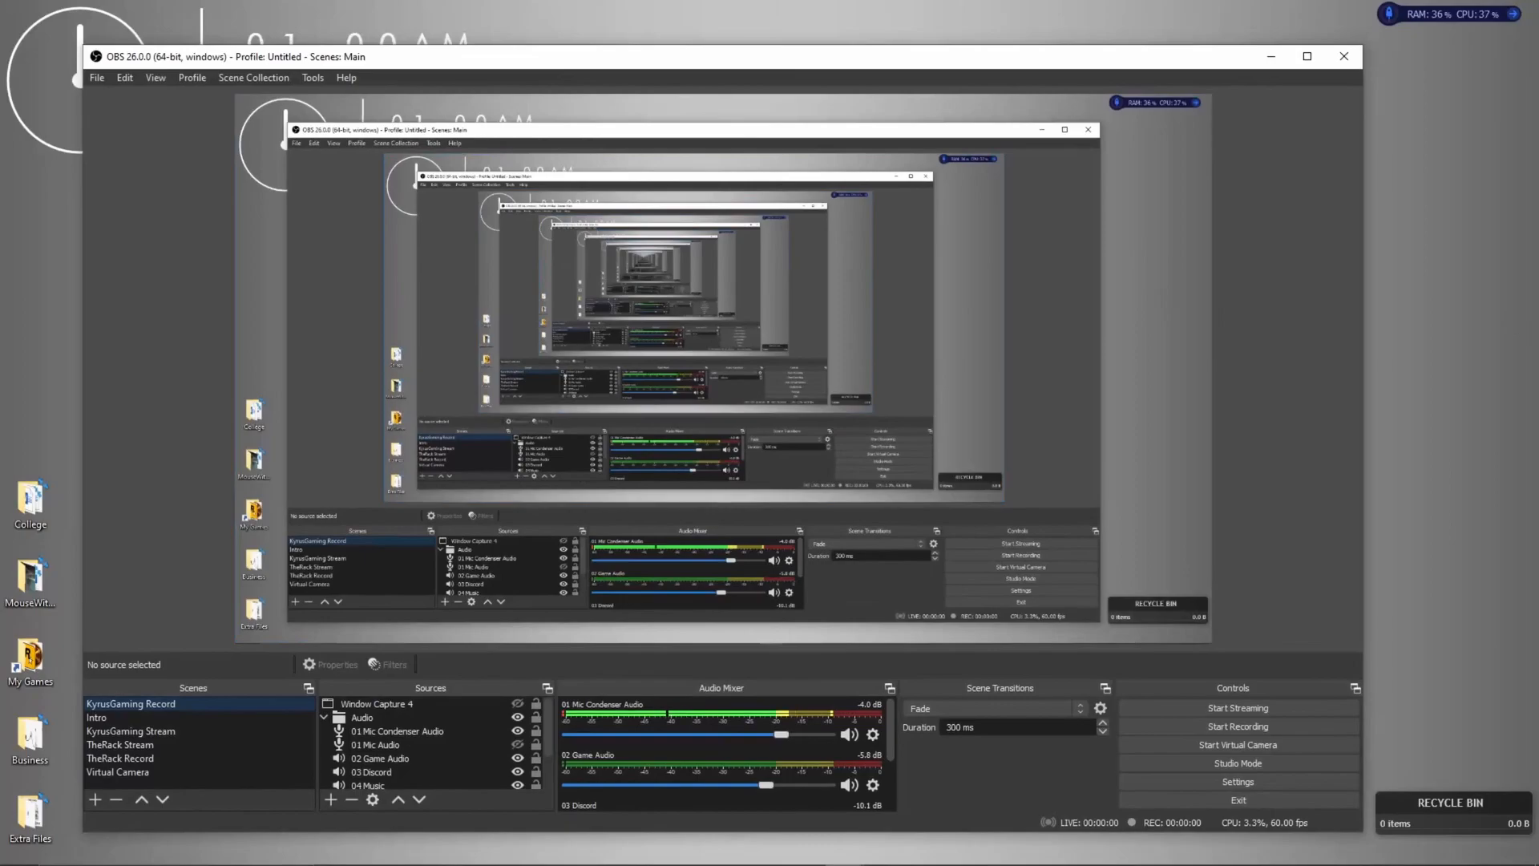